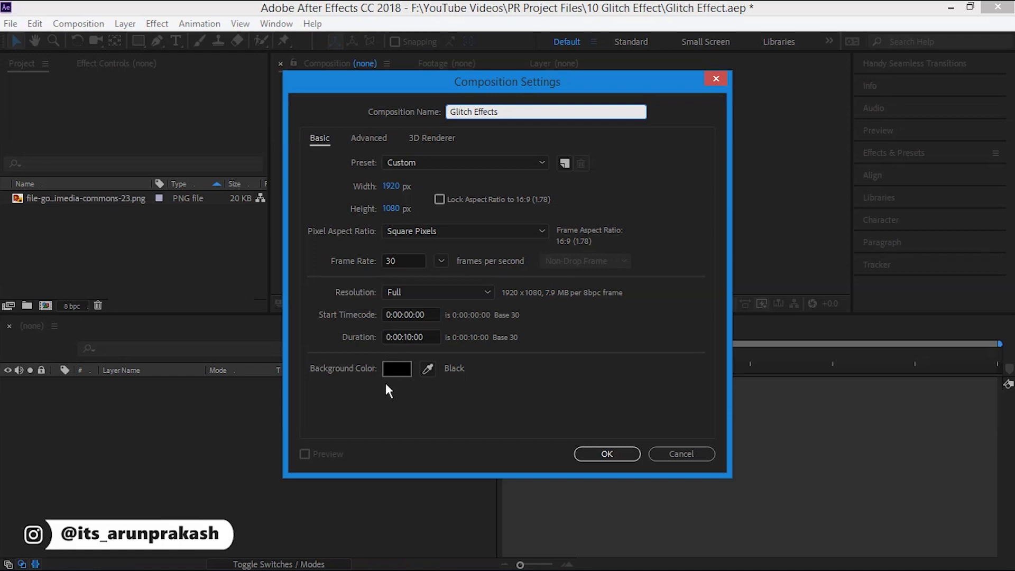
# Step: Create the 1920 × 1080, 30 fps Glitch Effects composition lasting 10 seconds and add a text layer reading TUTORIAL
pyautogui.click(606, 454)
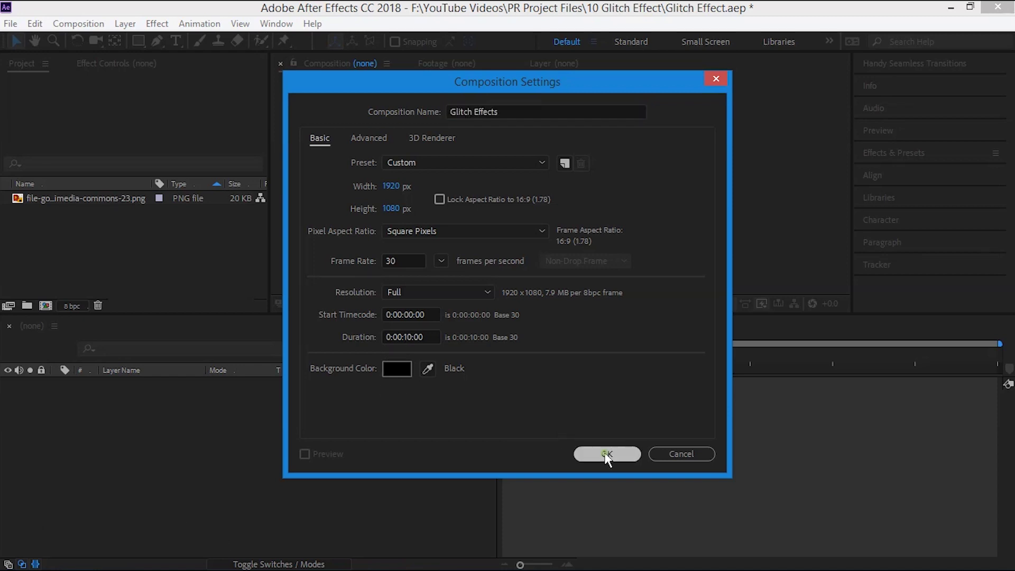
pyautogui.rightClick(217, 428)
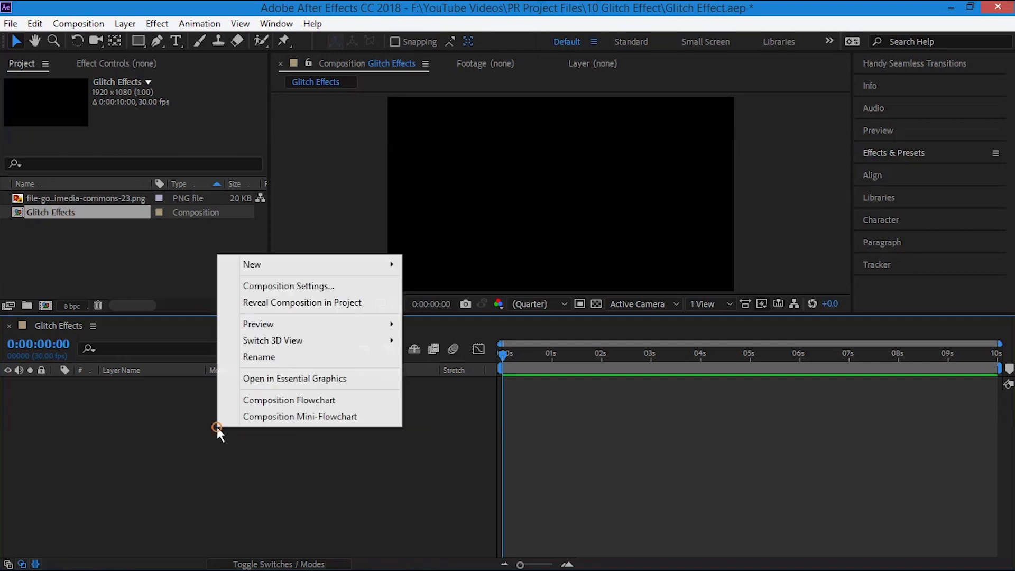
pyautogui.moveTo(321, 263)
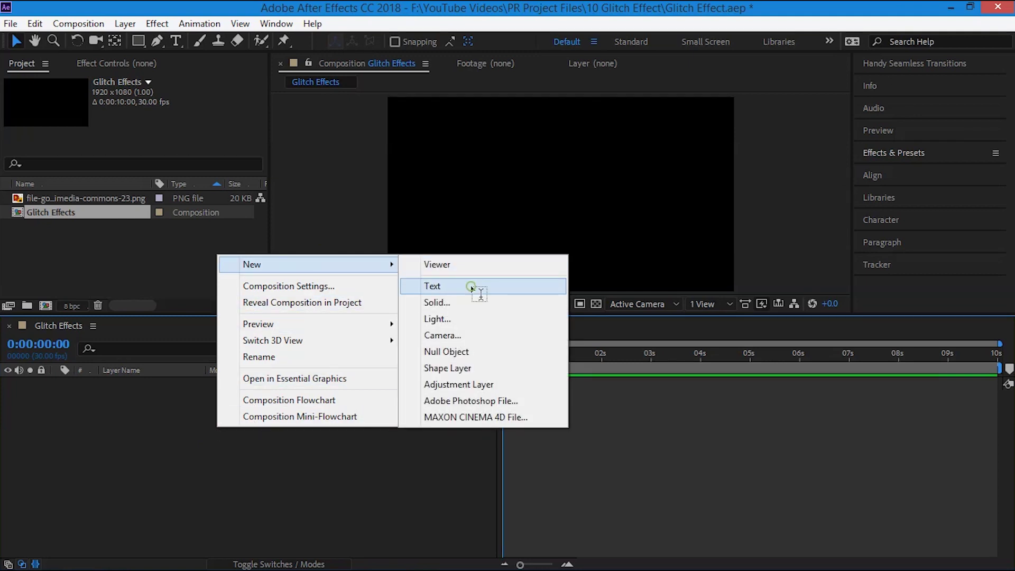
pyautogui.click(472, 292)
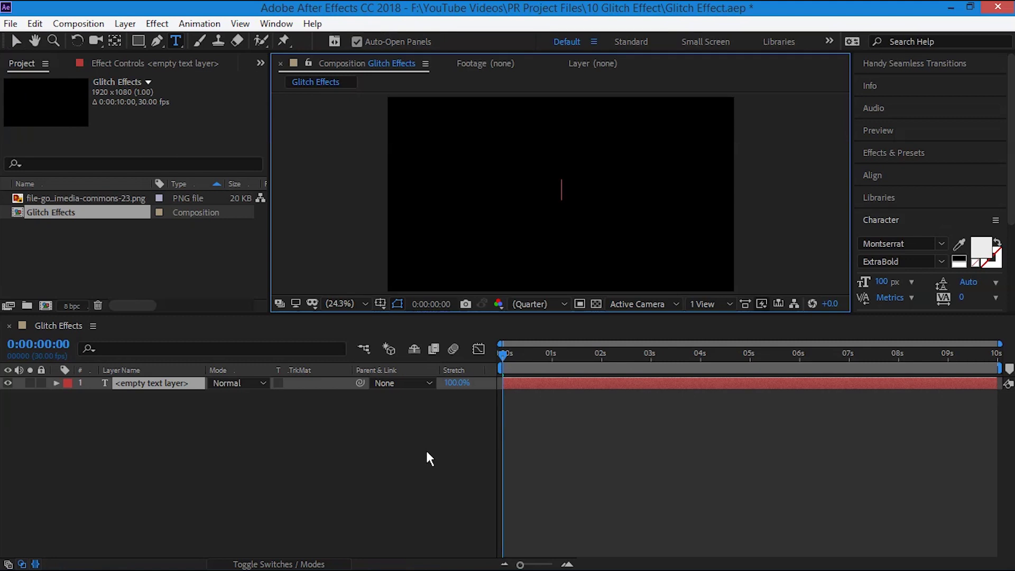
pyautogui.write('TUTORIAL')
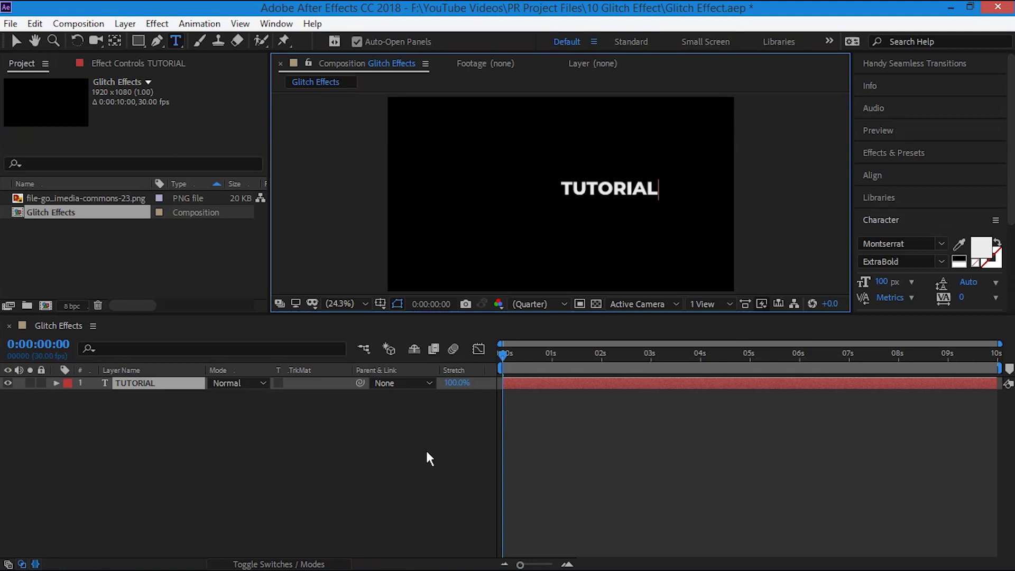
pyautogui.click(429, 457)
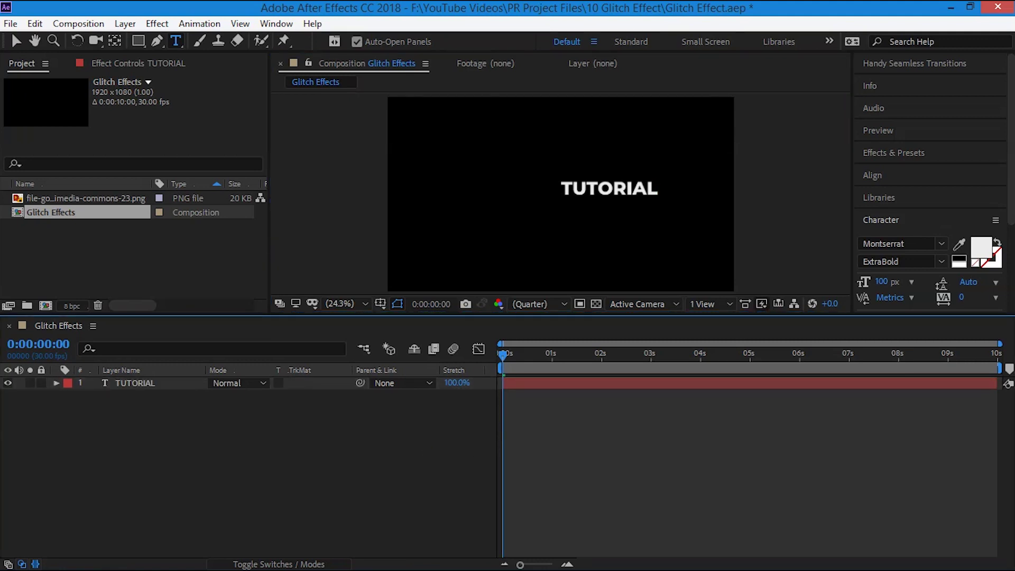
# Step: Move the TUTORIAL layer's anchor point to the centre of the text with the Pan Behind tool
pyautogui.click(115, 41)
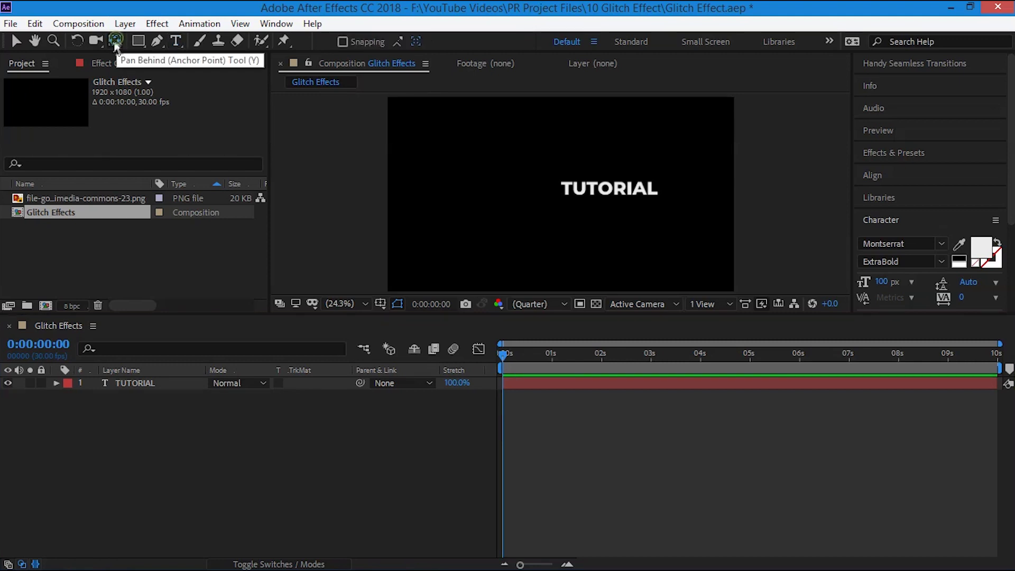
pyautogui.click(138, 382)
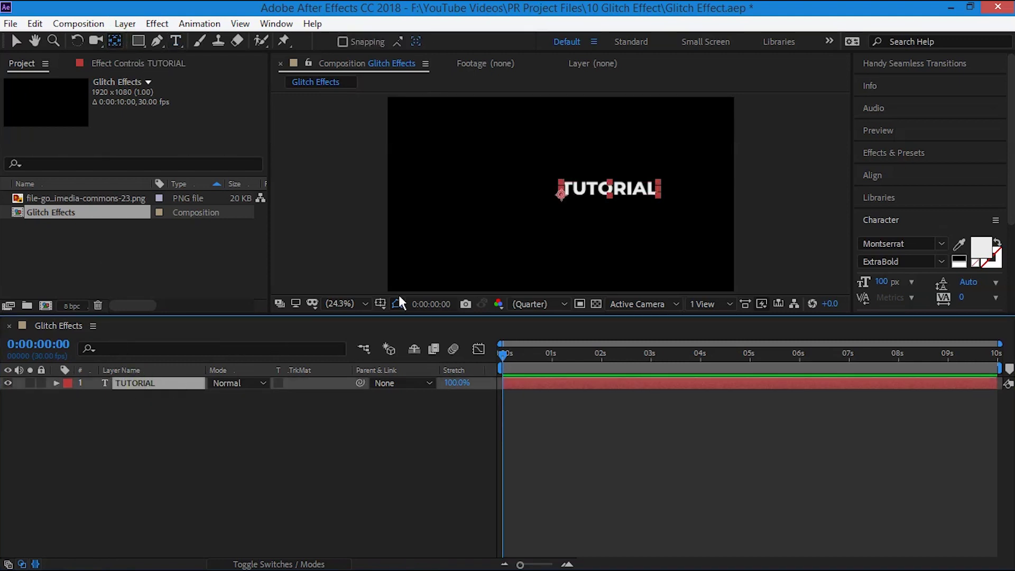
pyautogui.moveTo(562, 195); pyautogui.dragTo(613, 194)
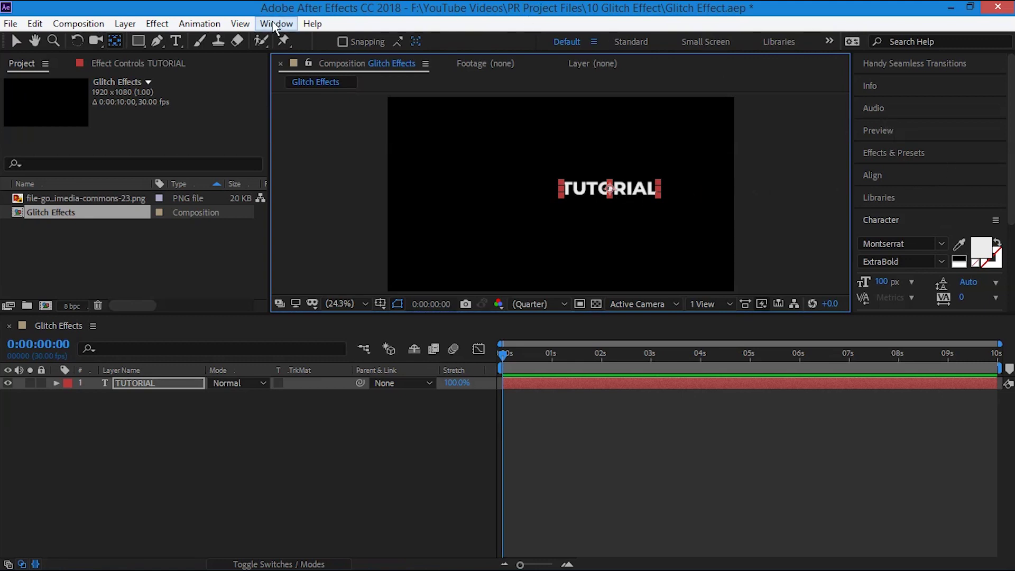
# Step: Align the TUTORIAL text to the composition's centre both vertically and horizontally
pyautogui.click(275, 25)
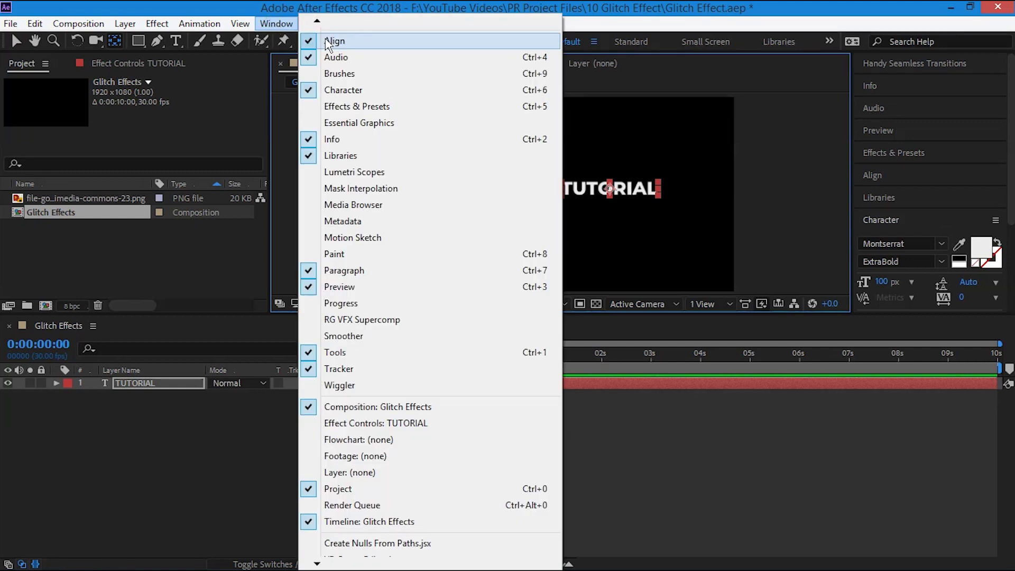
pyautogui.click(901, 176)
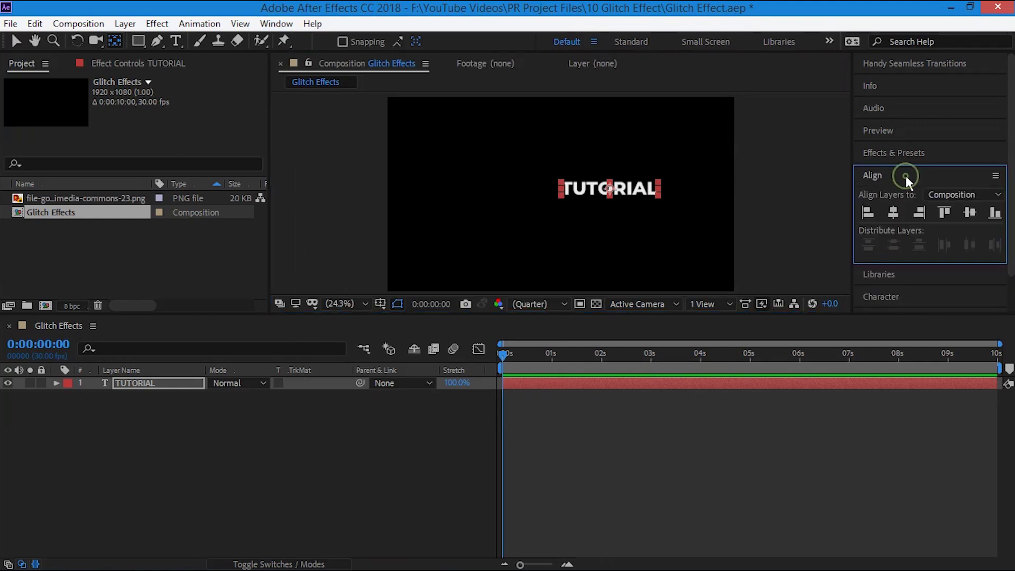
pyautogui.click(972, 218)
pyautogui.click(893, 217)
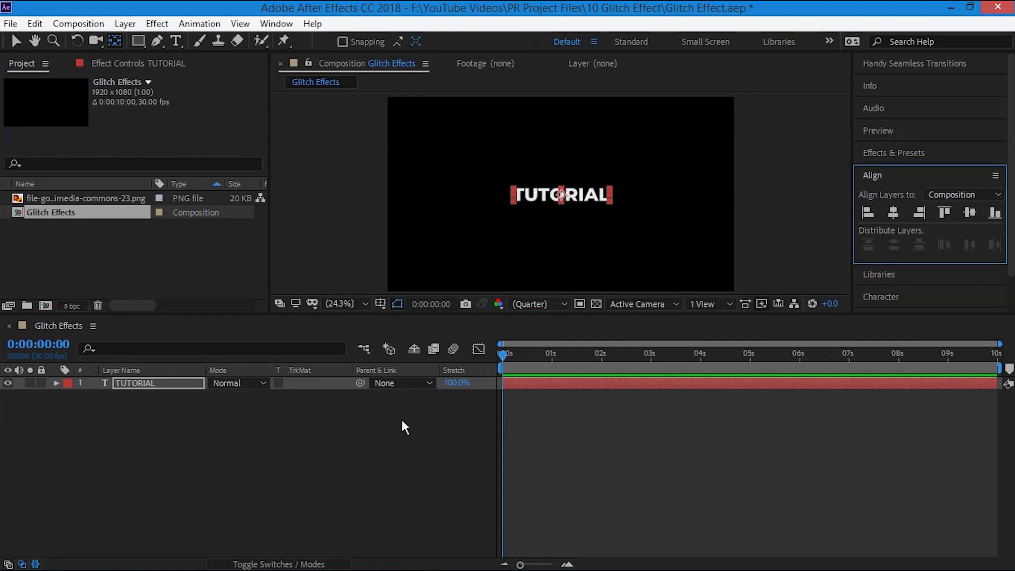
pyautogui.click(405, 427)
# Step: Pre-compose the TUTORIAL layer as Text, moving all attributes into the new composition
pyautogui.click(14, 38)
pyautogui.click(138, 385)
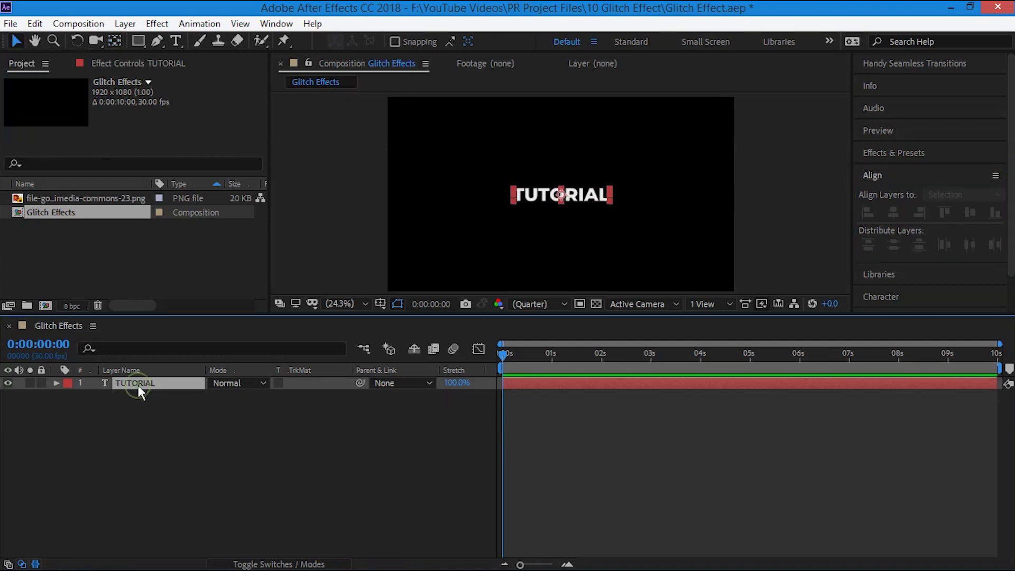
pyautogui.rightClick(138, 385)
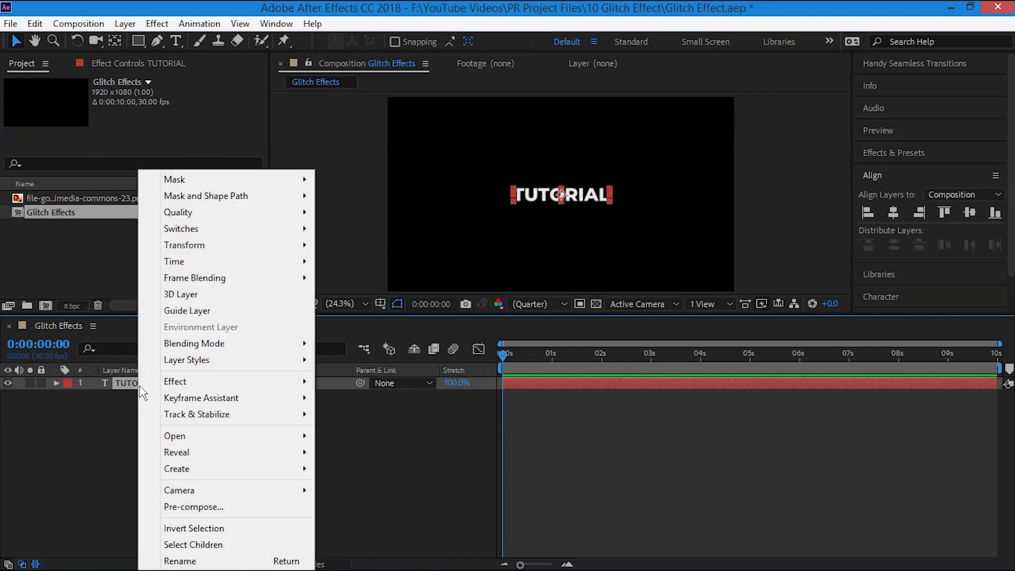
pyautogui.click(193, 506)
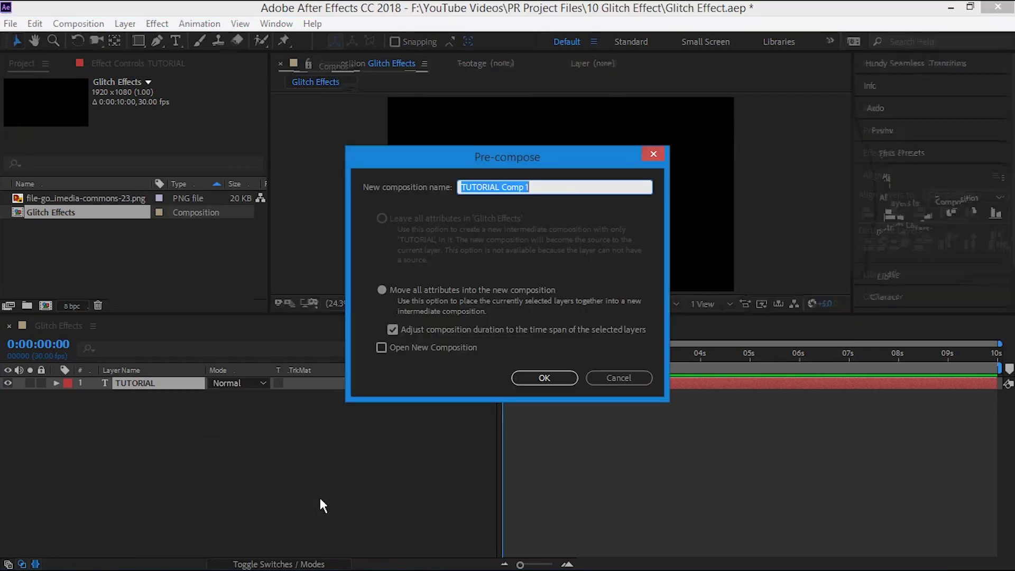
pyautogui.write('Text')
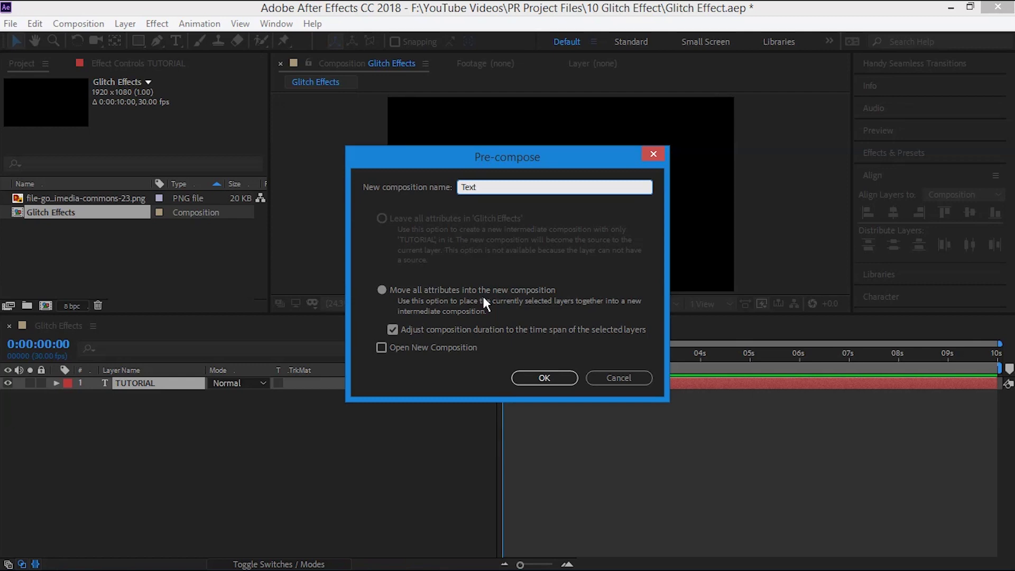
pyautogui.click(544, 380)
pyautogui.click(207, 429)
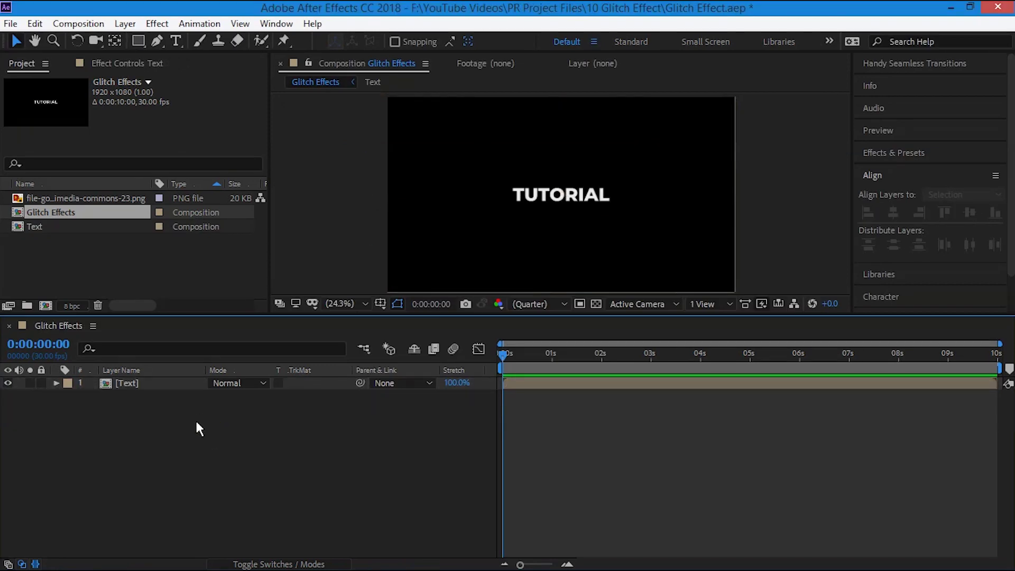
# Step: Add a black 1920 × 1080 solid layer named Fractal Solid above the Text layer
pyautogui.hotkey('ctrl', 'y')
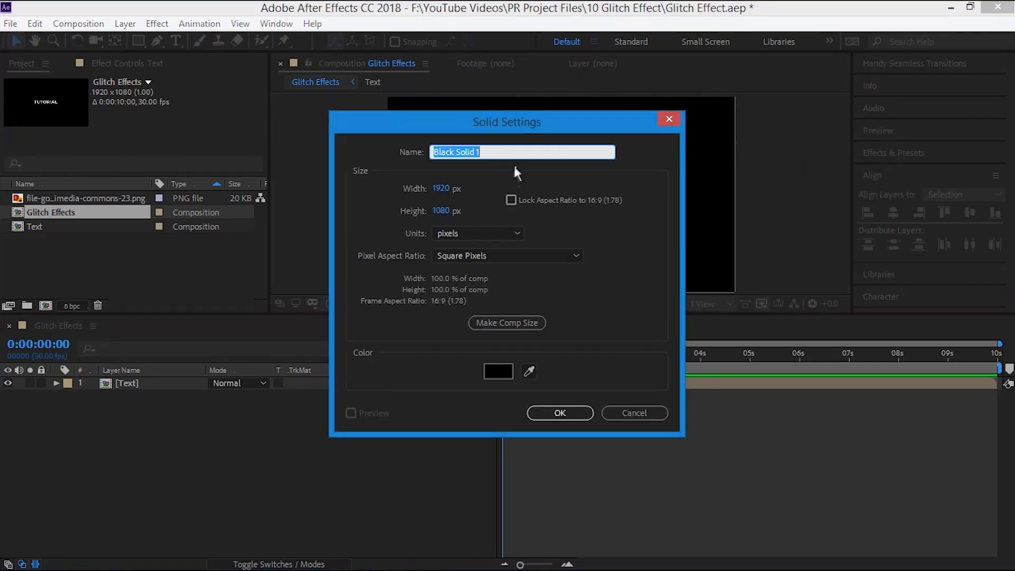
pyautogui.write('Fractal ')
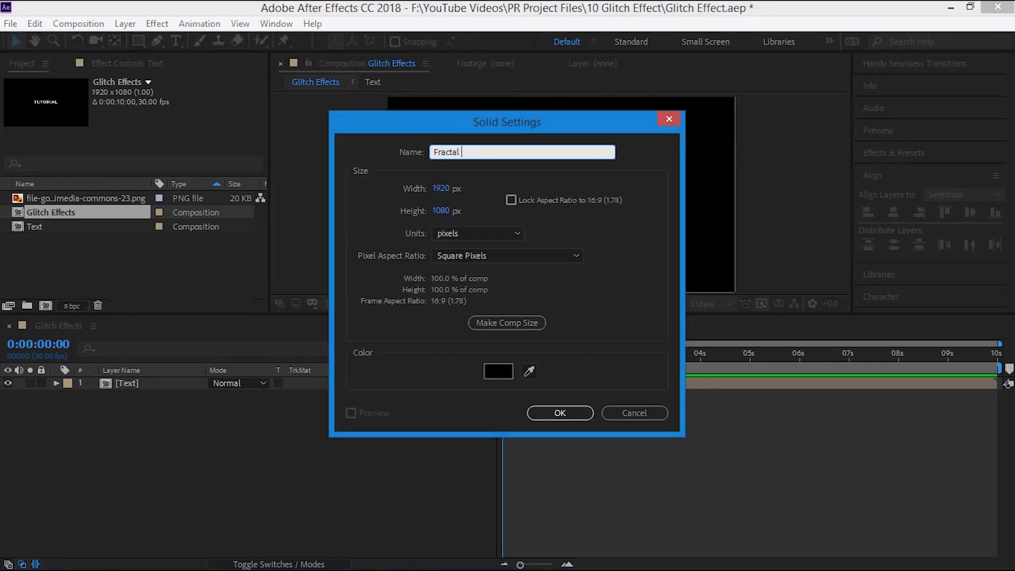
pyautogui.write('Solid')
pyautogui.click(576, 414)
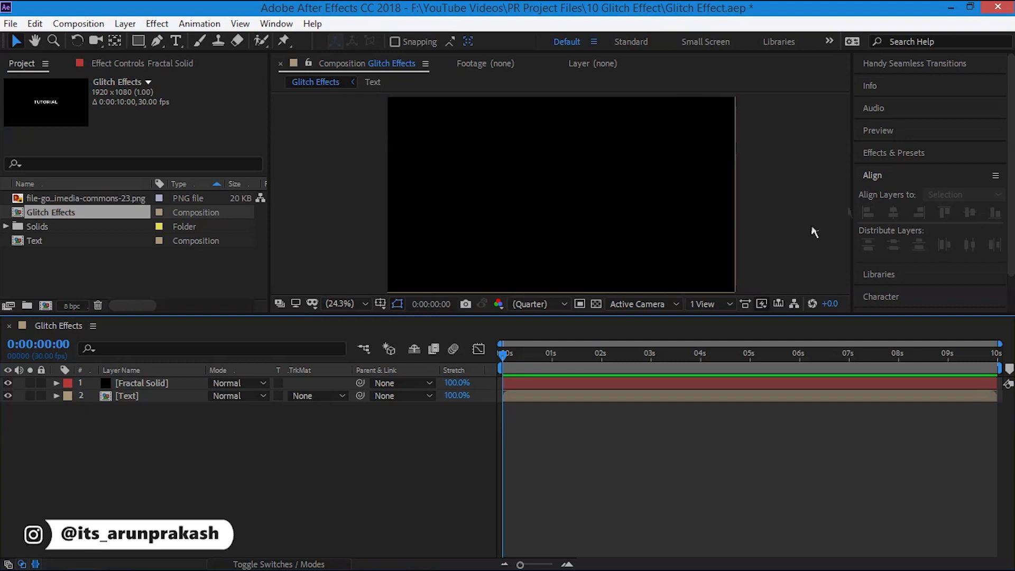
# Step: Find the Fractal Noise effect and apply it to the Fractal Solid layer
pyautogui.click(912, 150)
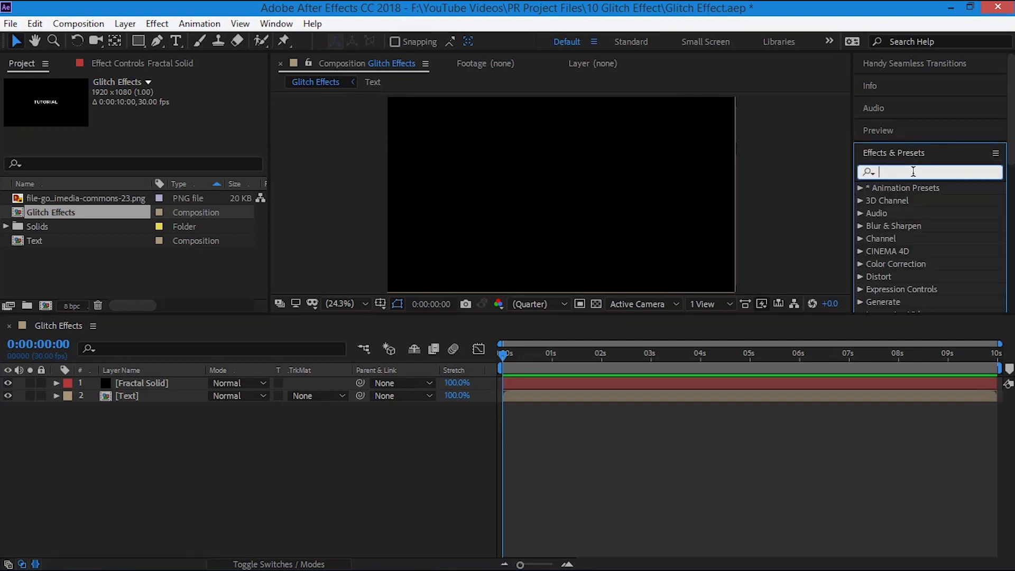
pyautogui.click(912, 172)
pyautogui.write('fractal')
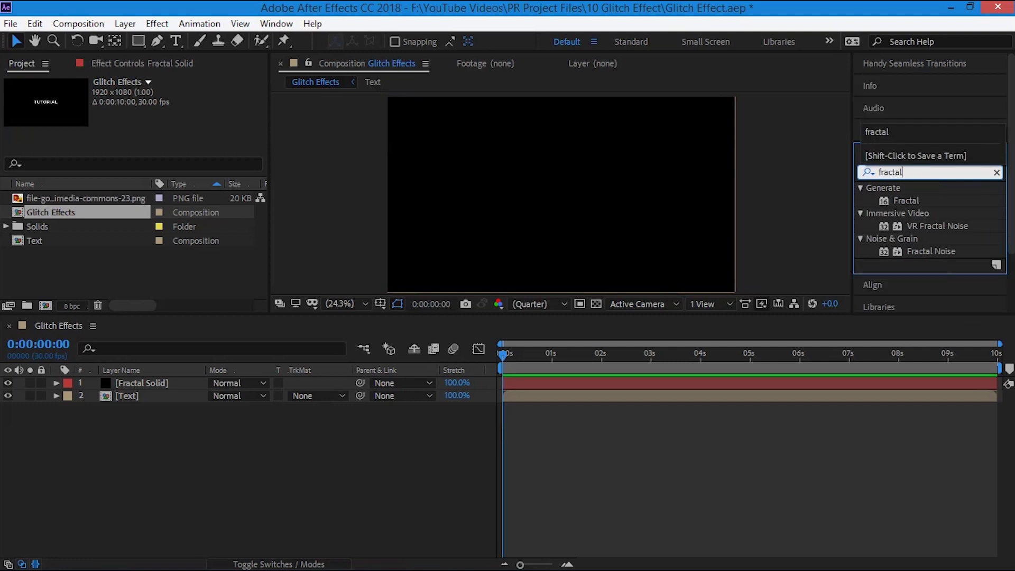
pyautogui.moveTo(936, 248); pyautogui.dragTo(159, 382)
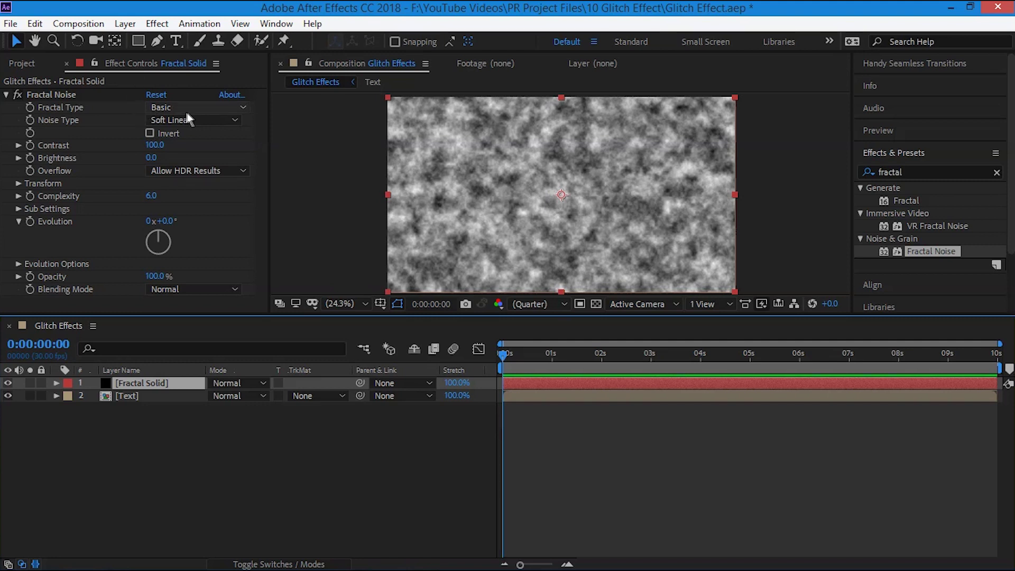
# Step: Set the Fractal Noise effect's noise type to Block and its contrast to 400
pyautogui.click(204, 118)
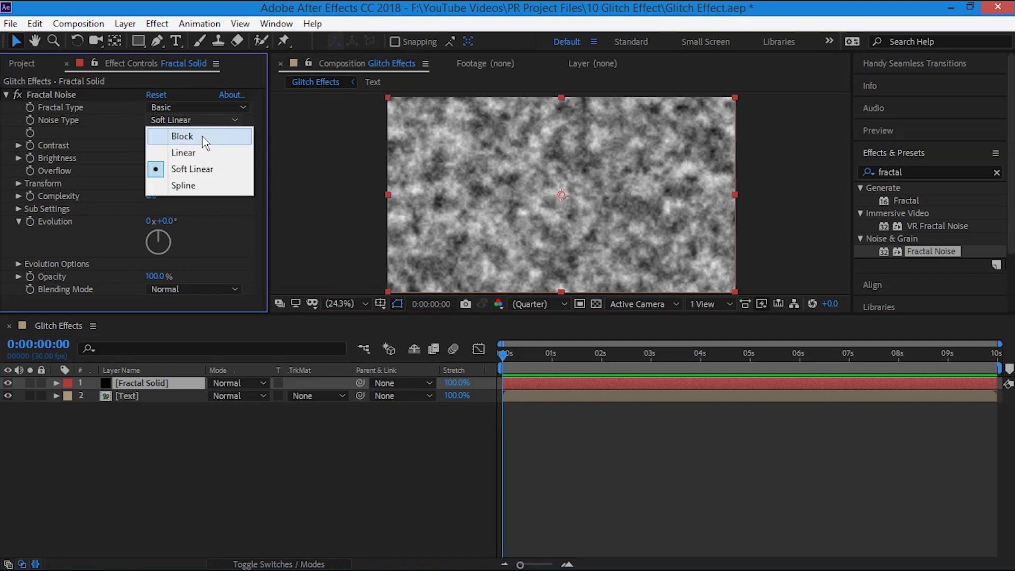
pyautogui.click(205, 137)
pyautogui.click(153, 147)
pyautogui.write('400')
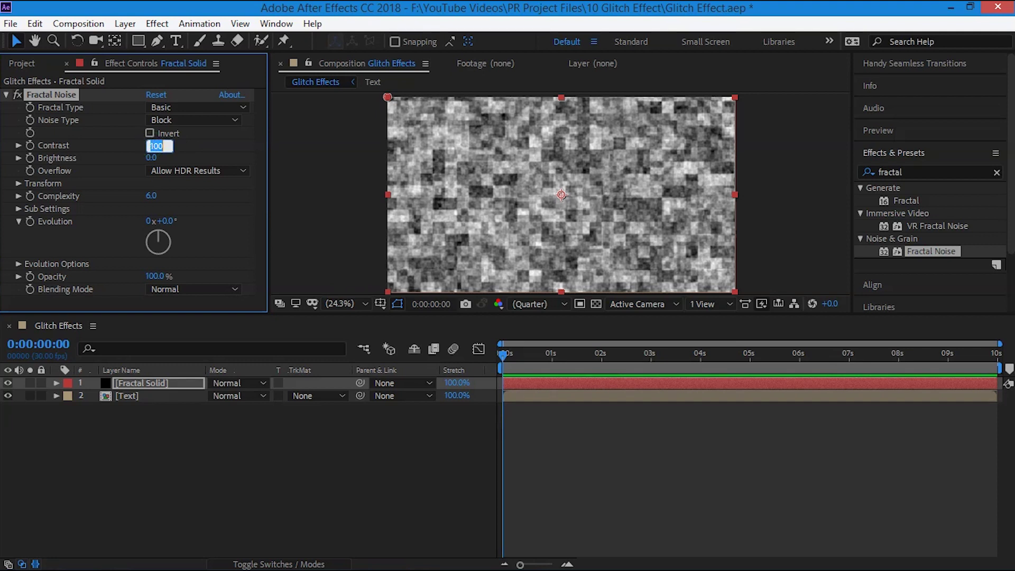
pyautogui.press('Return')
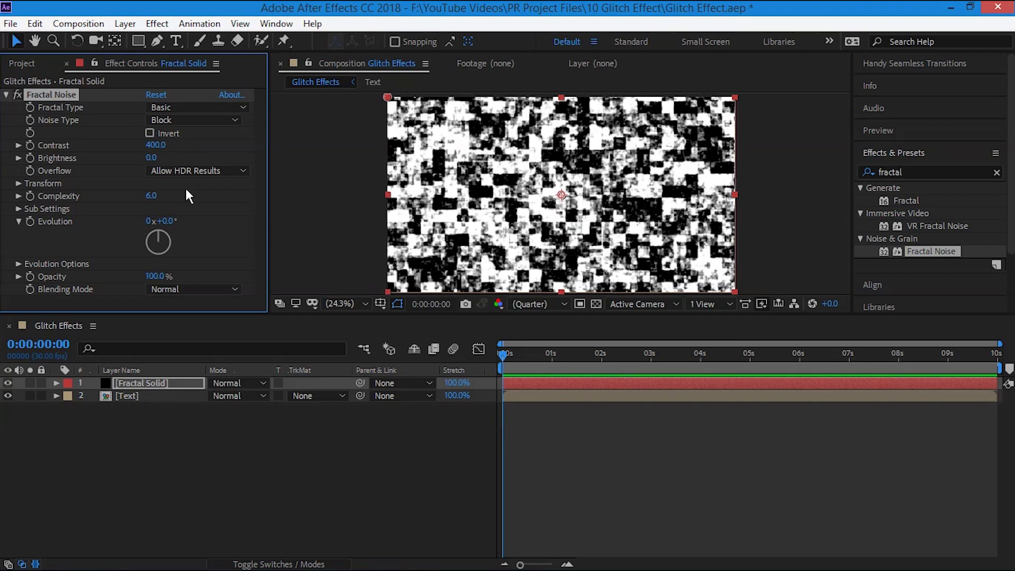
# Step: Turn off Uniform Scaling in the Fractal Noise transform, then set Scale Width to 800 and Scale Height to 50
pyautogui.click(18, 184)
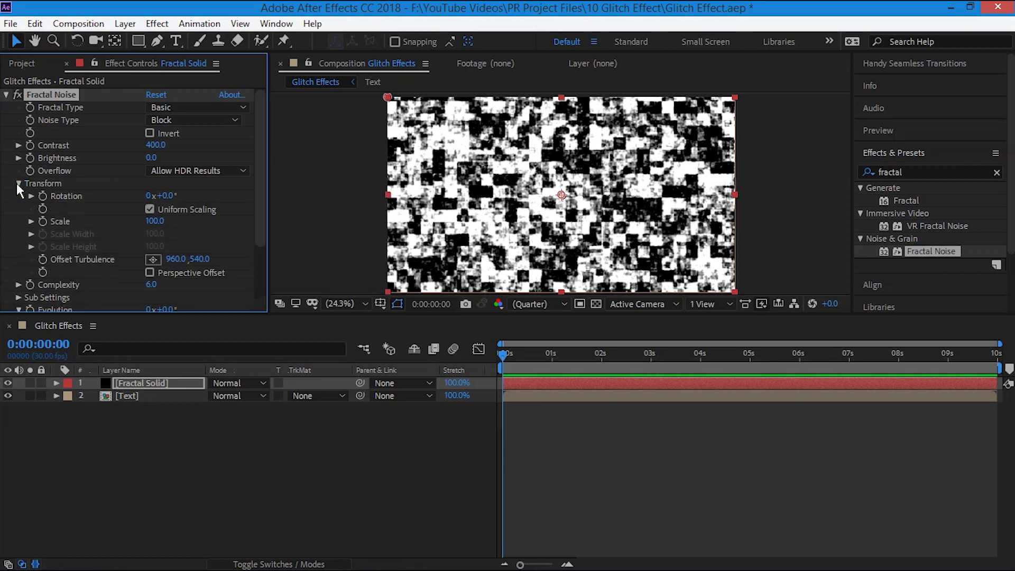
pyautogui.click(150, 209)
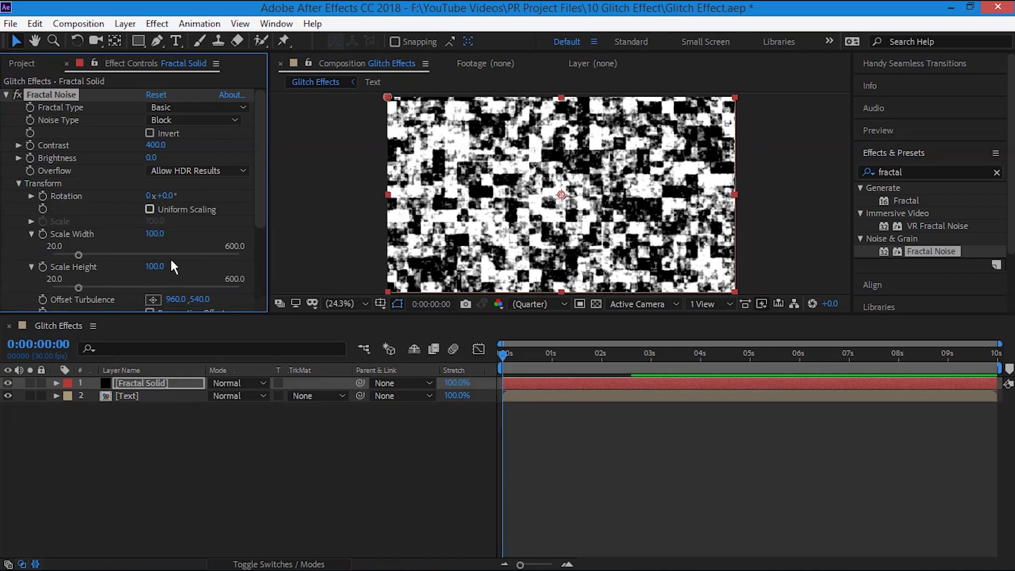
pyautogui.moveTo(79, 255); pyautogui.dragTo(267, 257)
pyautogui.click(153, 234)
pyautogui.write('800')
pyautogui.press('Return')
pyautogui.moveTo(79, 287); pyautogui.dragTo(63, 287)
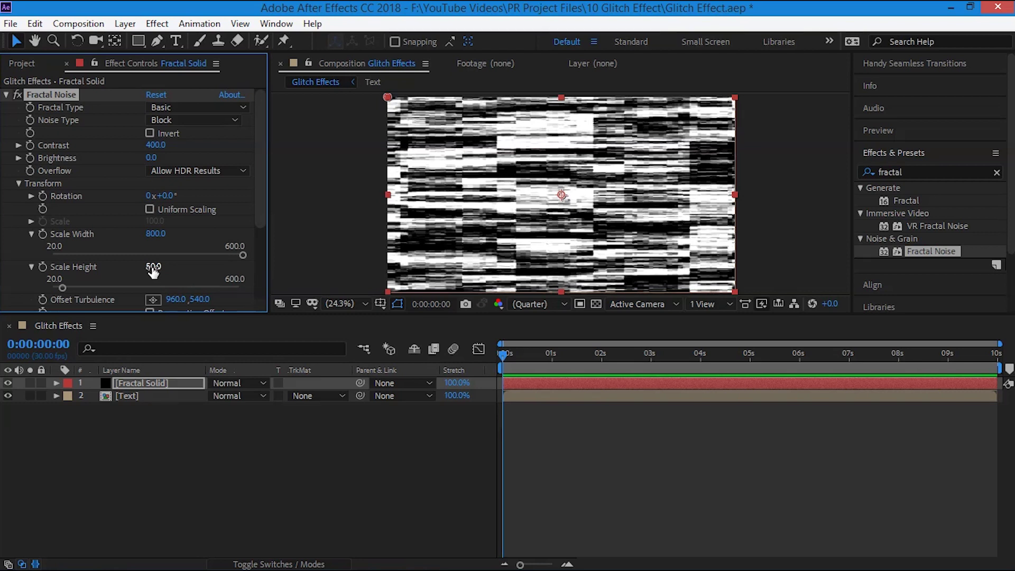
# Step: Give the Fractal Noise Evolution property the expression time*500 and preview the animated noise
pyautogui.moveTo(261, 217); pyautogui.dragTo(261, 290)
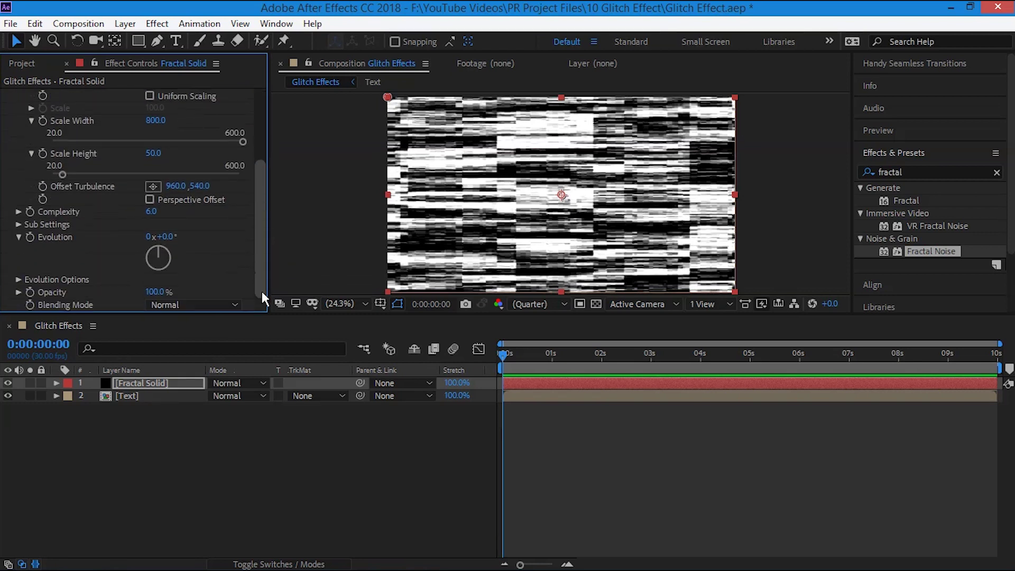
pyautogui.keyDown('alt'); pyautogui.click(30, 236); pyautogui.keyUp('alt')
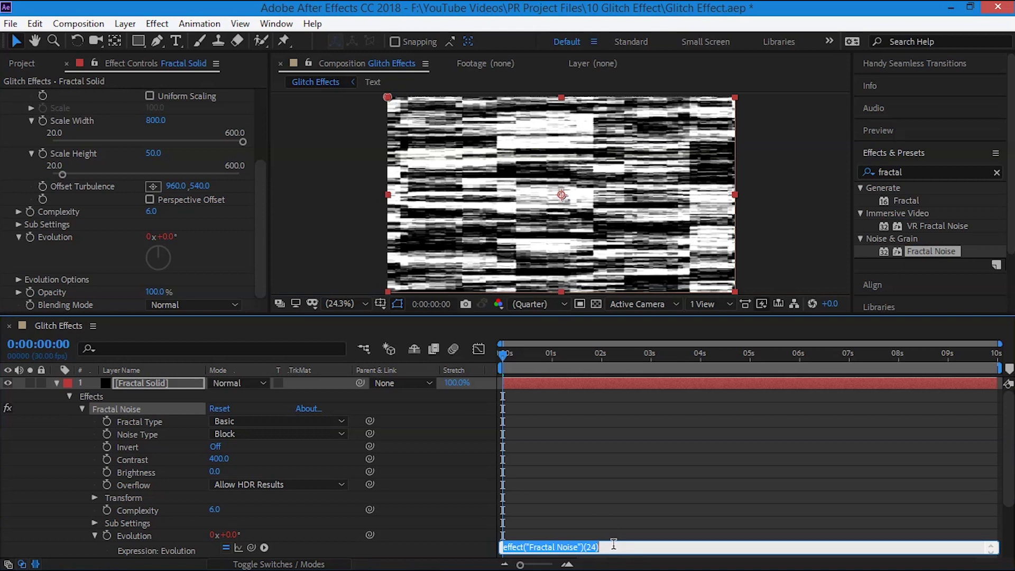
pyautogui.write('time')
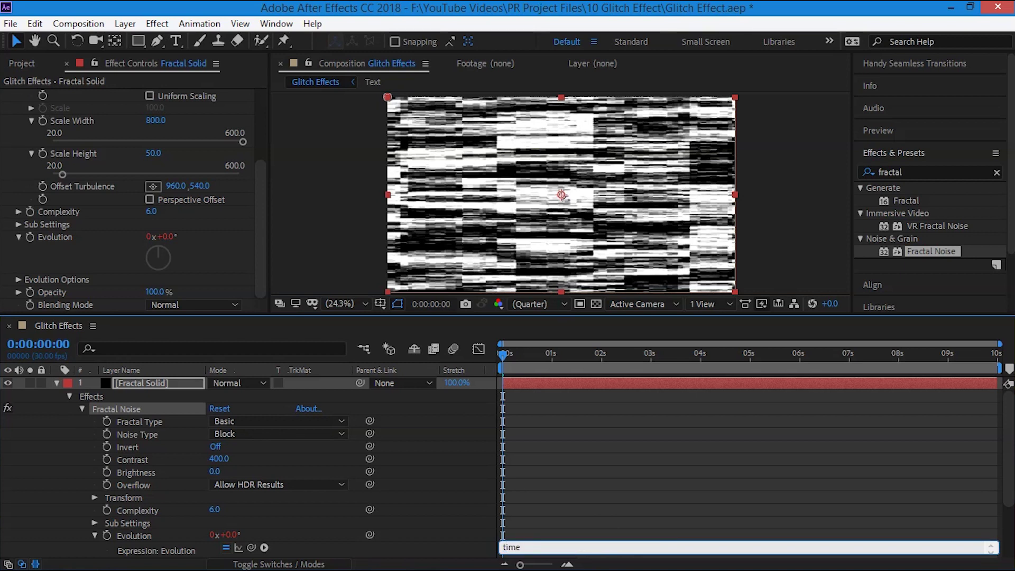
pyautogui.write('*50')
pyautogui.click(592, 455)
pyautogui.press('space')
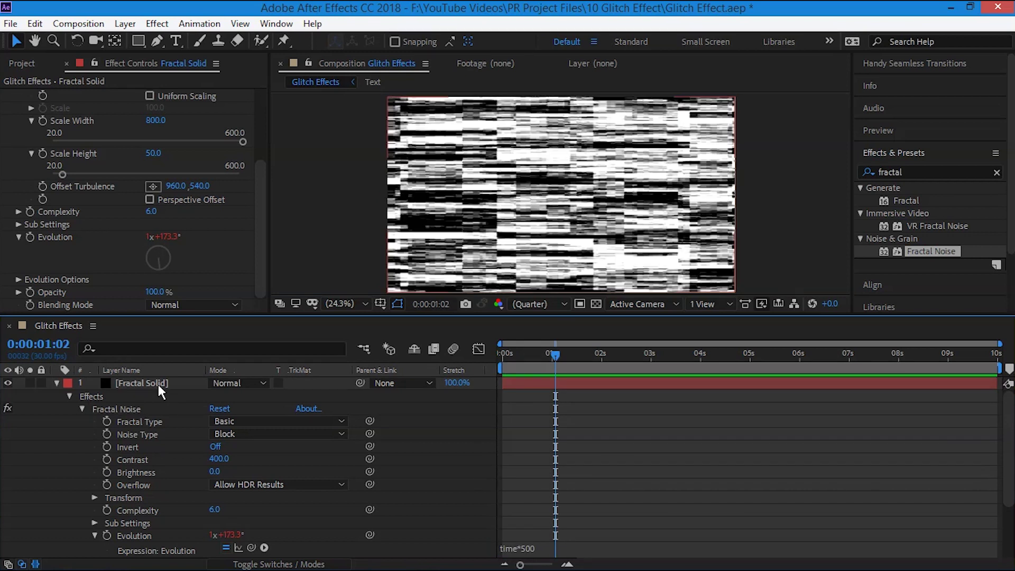
# Step: Pre-compose the Fractal Solid layer as Fractal with all attributes moved into the new composition, and hide the Fractal layer
pyautogui.click(160, 385)
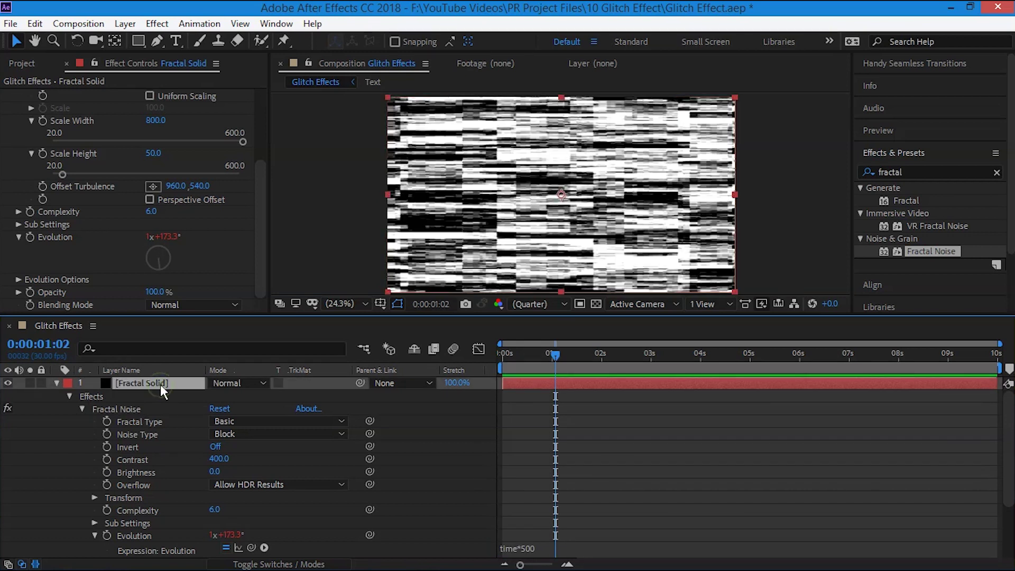
pyautogui.rightClick(160, 387)
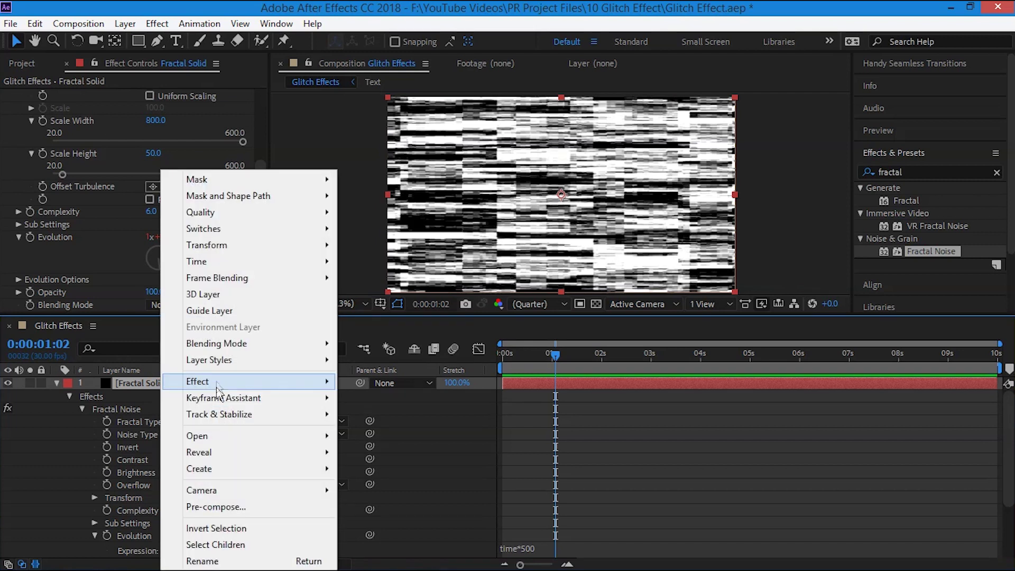
pyautogui.click(226, 510)
pyautogui.write('F')
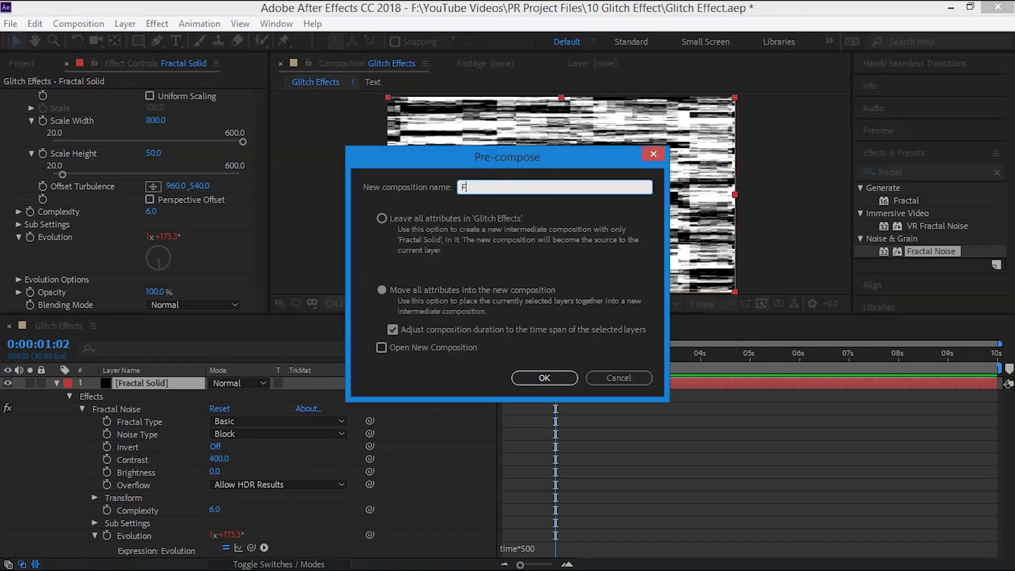
pyautogui.write('ractal')
pyautogui.click(558, 377)
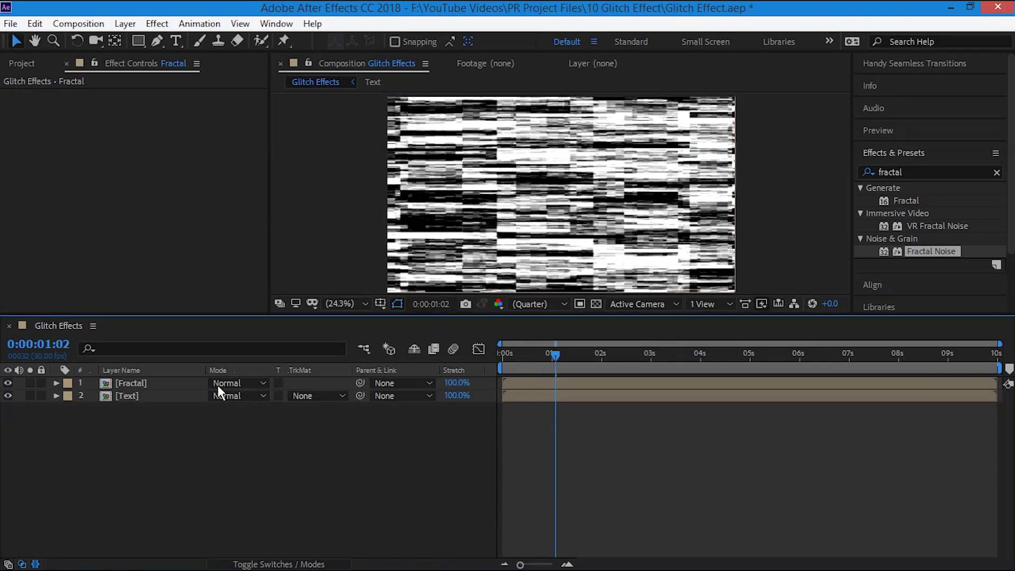
pyautogui.click(8, 383)
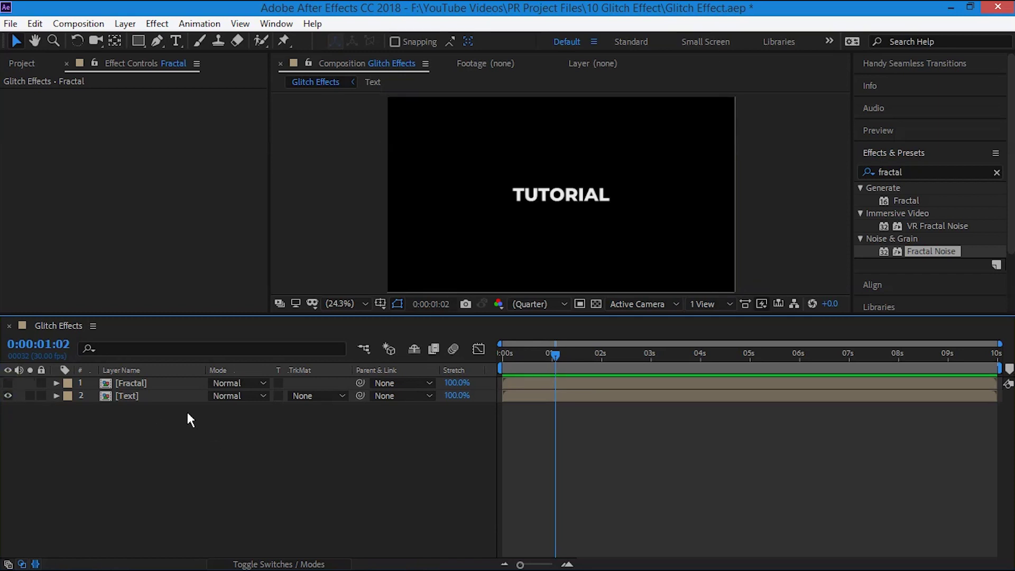
# Step: Find the Displacement Map effect and apply it to the Text layer
pyautogui.click(148, 398)
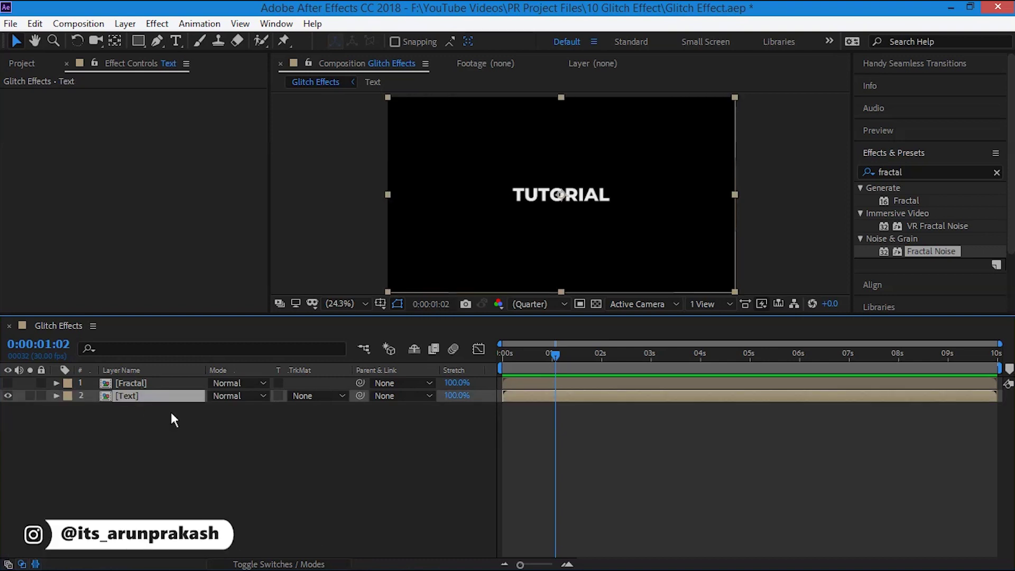
pyautogui.click(954, 170)
pyautogui.write('displace')
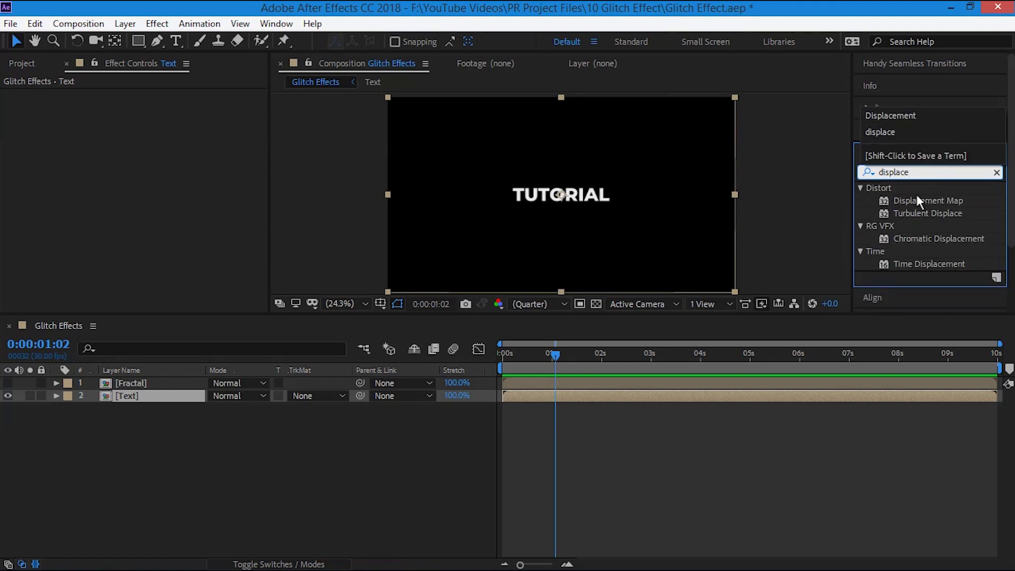
pyautogui.click(925, 198)
pyautogui.moveTo(933, 199); pyautogui.dragTo(170, 398)
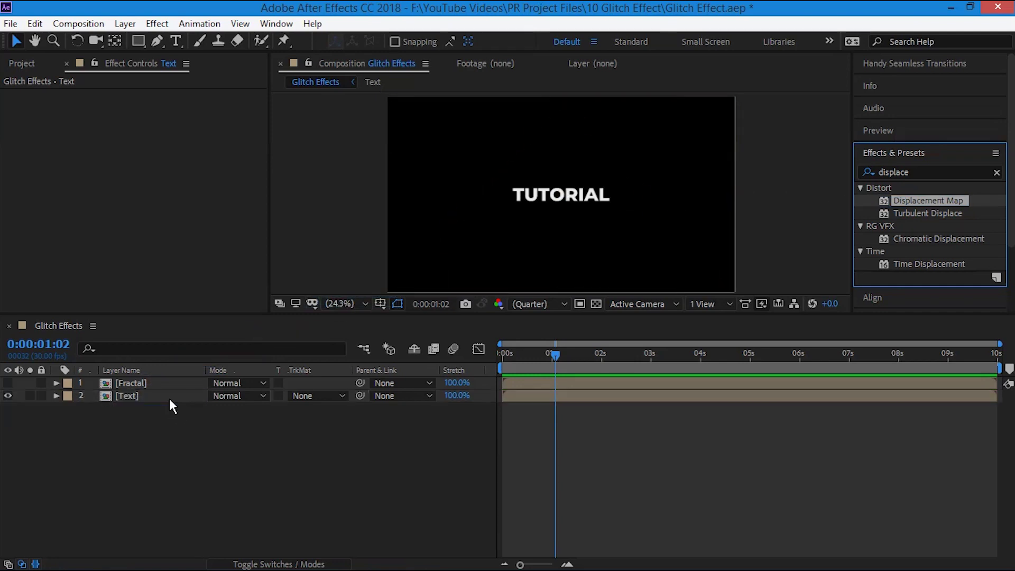
# Step: Return to the start of the timeline and set the Text layer's Displacement Map Layer to Fractal
pyautogui.press('Home')
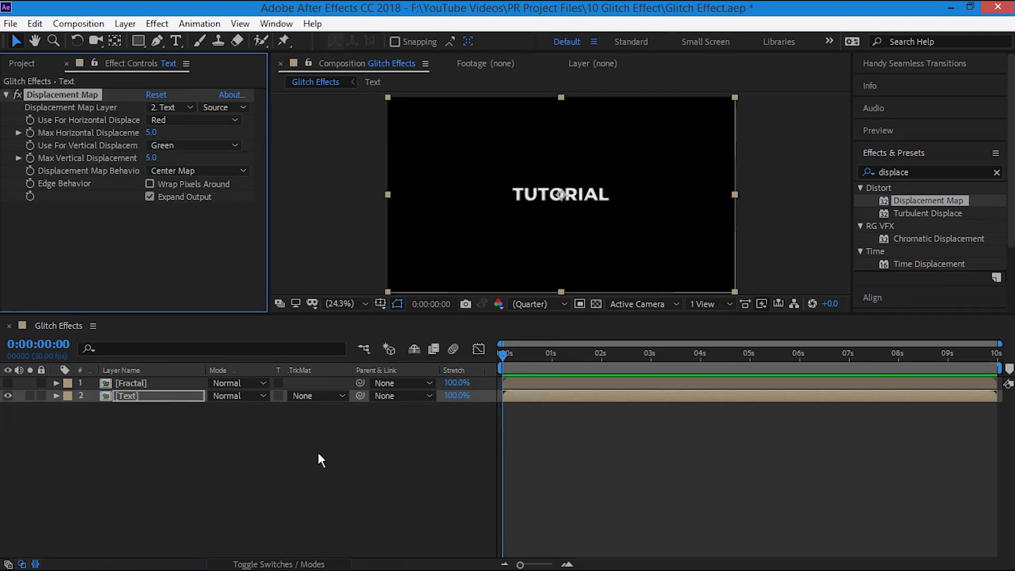
pyautogui.click(209, 449)
pyautogui.click(154, 397)
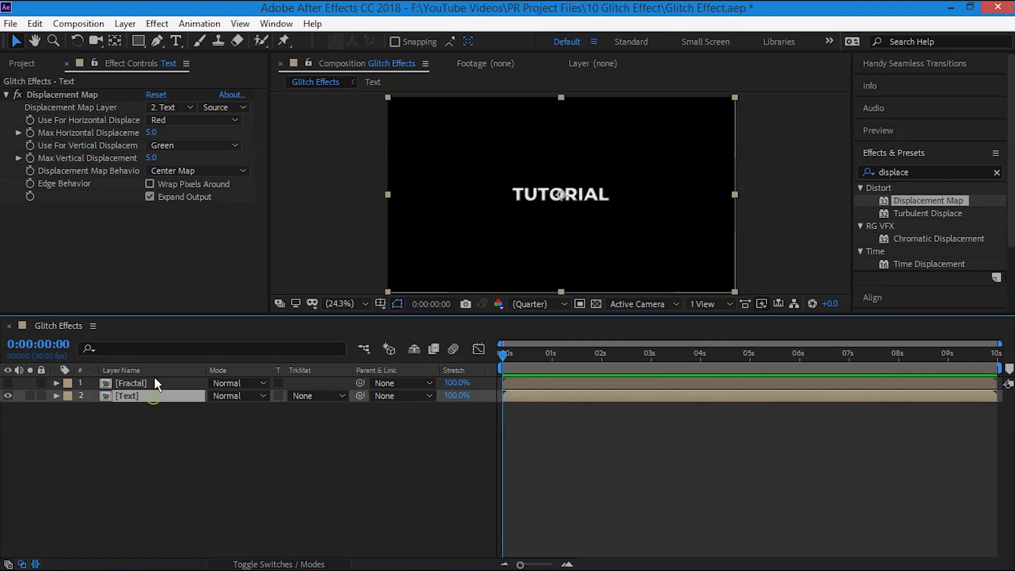
pyautogui.click(172, 106)
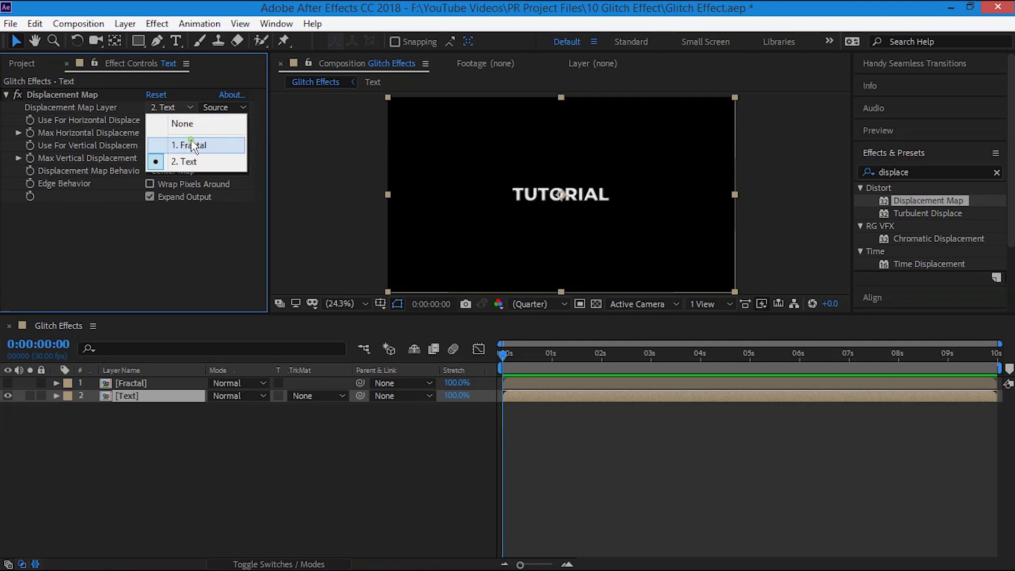
pyautogui.click(192, 145)
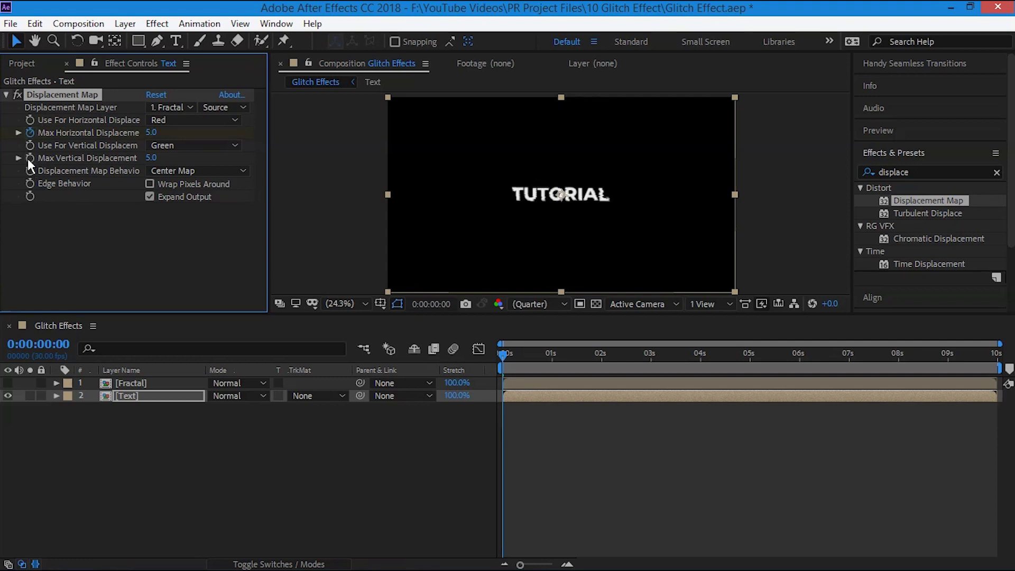
# Step: Enable keyframing for the maximum horizontal and vertical displacement at 0:00:00:00, and set the horizontal displacement to 500
pyautogui.click(29, 158)
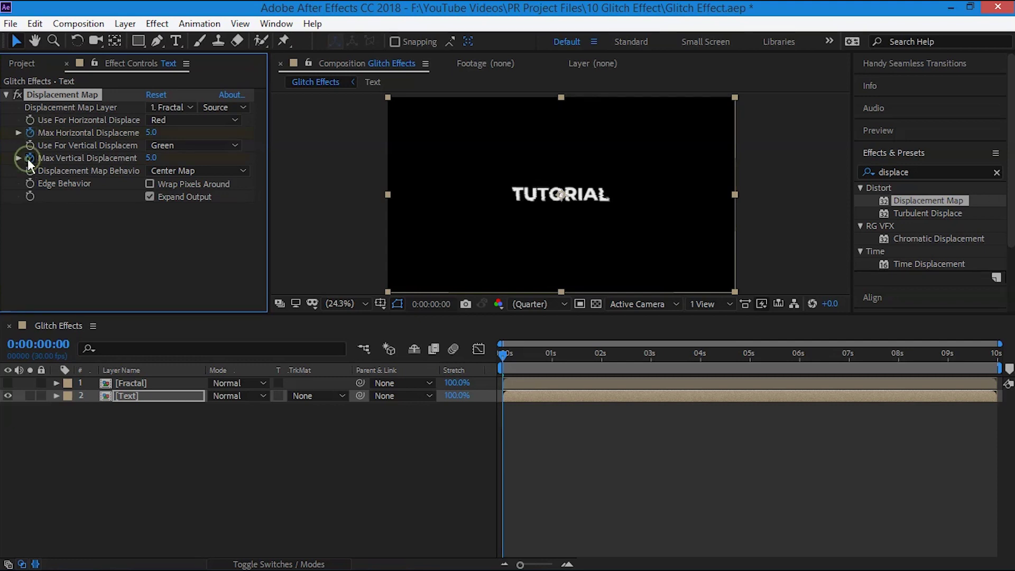
pyautogui.click(151, 132)
pyautogui.write('500')
pyautogui.press('Return')
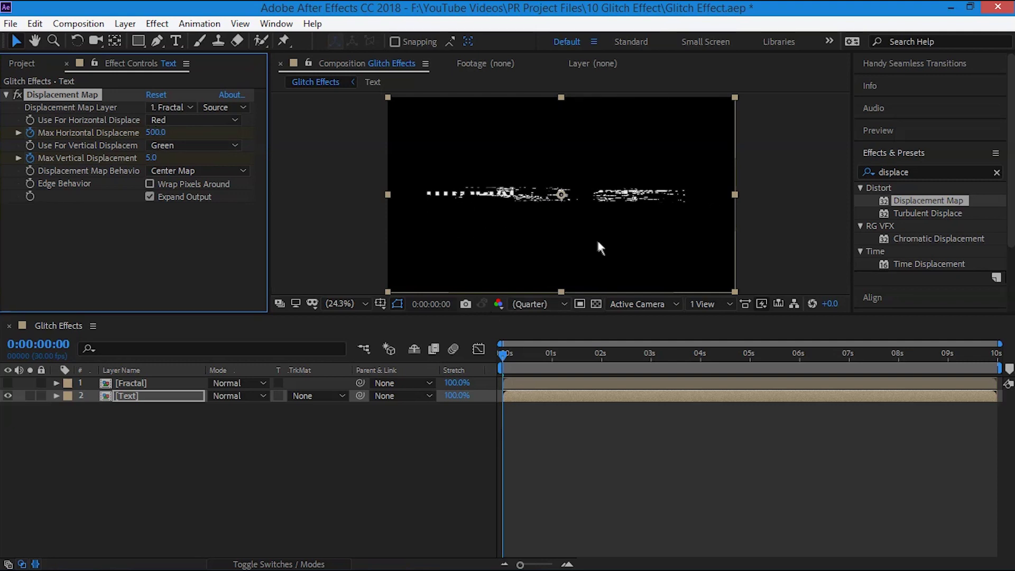
# Step: Reveal the Text layer's keyframes and, at 0:00:00:15, set the maximum horizontal displacement to 200 and the vertical to 0
pyautogui.click(176, 431)
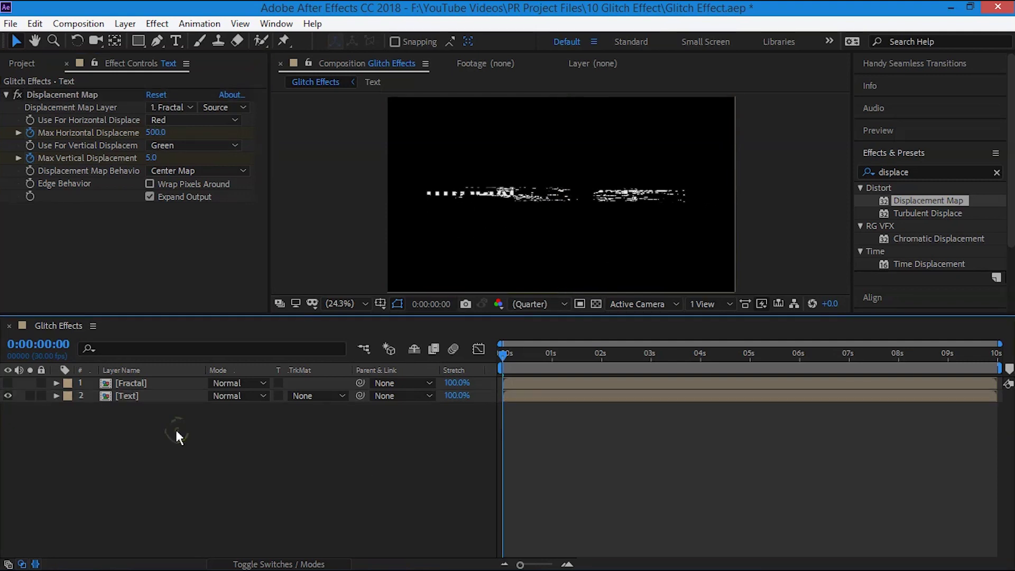
pyautogui.click(166, 397)
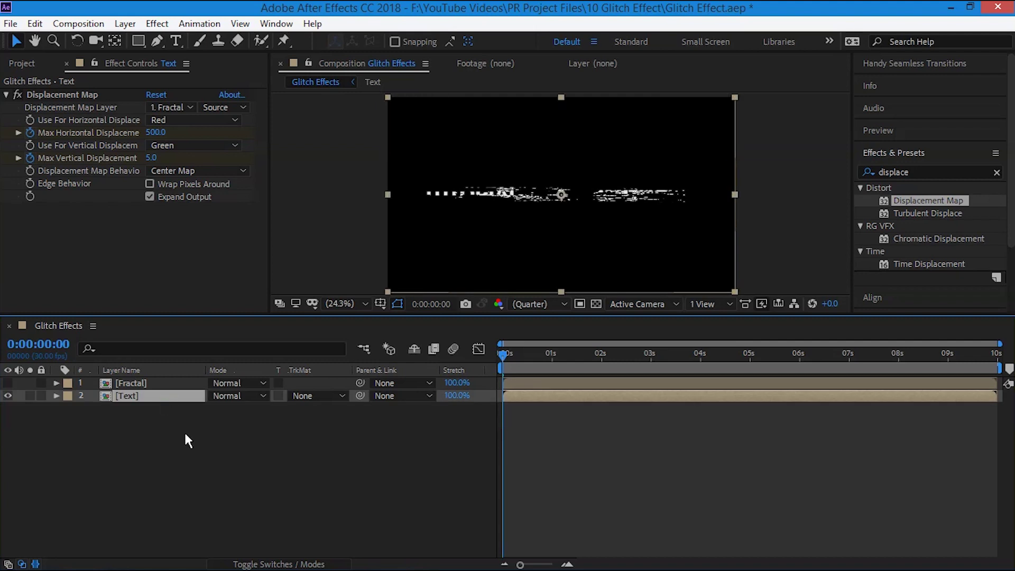
pyautogui.press('u')
pyautogui.press('=')
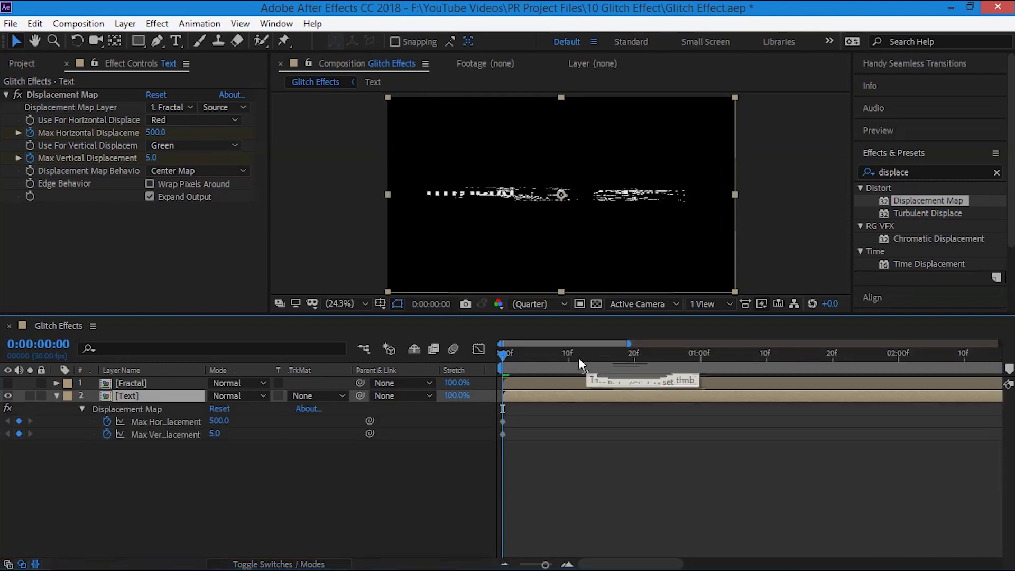
pyautogui.click(604, 357)
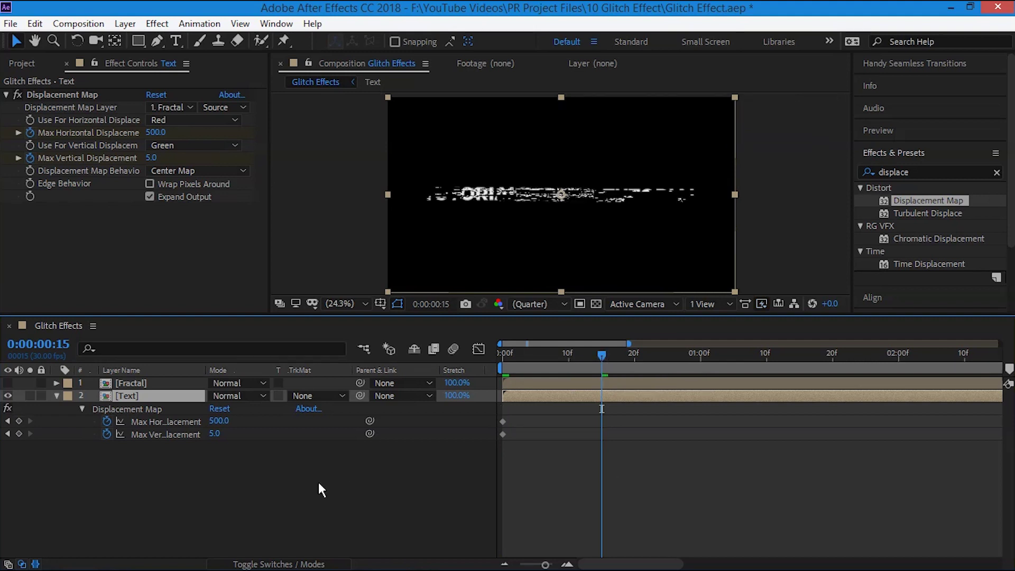
pyautogui.click(219, 421)
pyautogui.write('200')
pyautogui.press('Return')
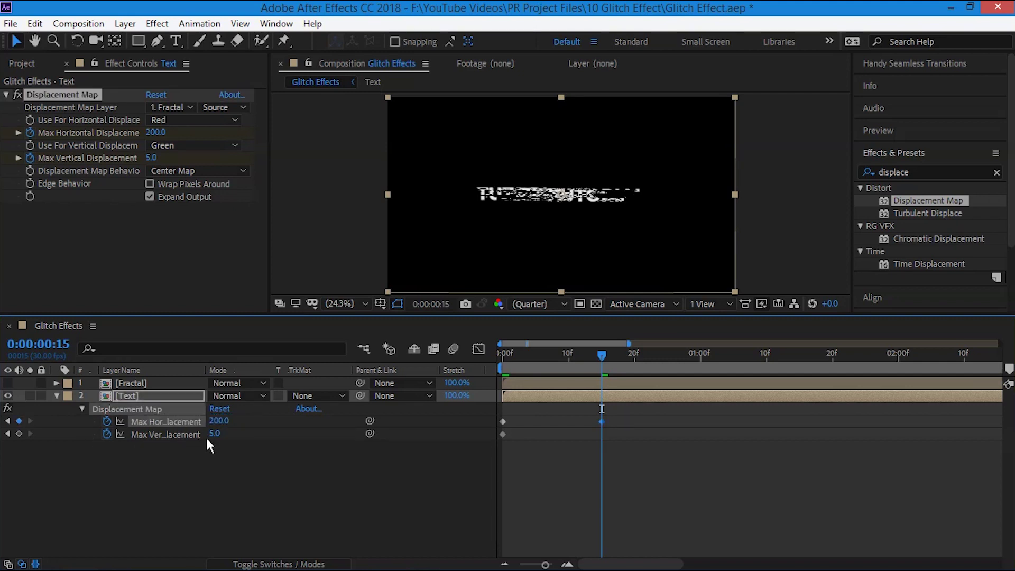
pyautogui.click(214, 433)
pyautogui.press('Return')
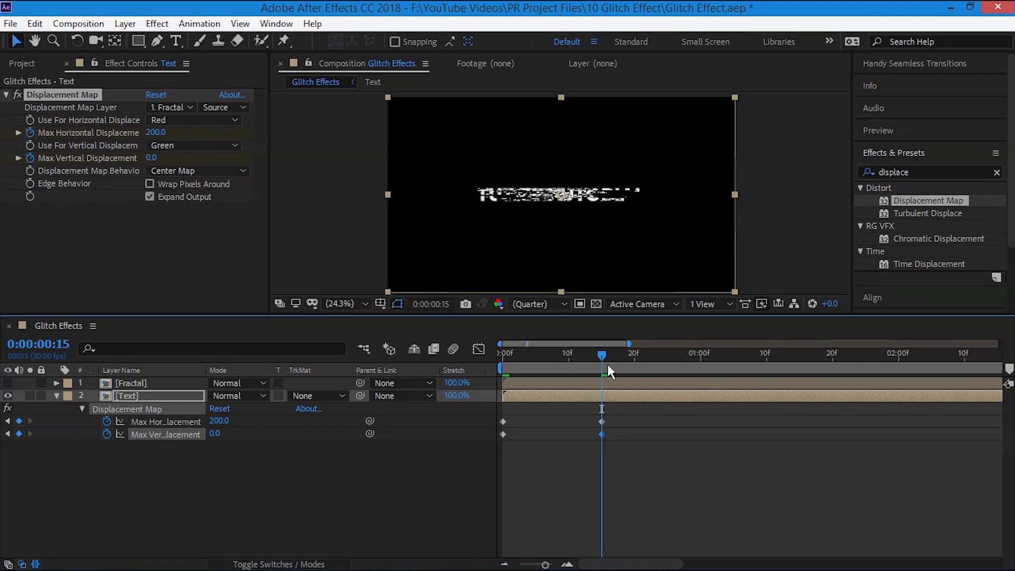
# Step: Keyframe the maximum vertical displacement at 100 two frames further on, at 0:00:00:17
pyautogui.press('pagedown')
pyautogui.press('pagedown')
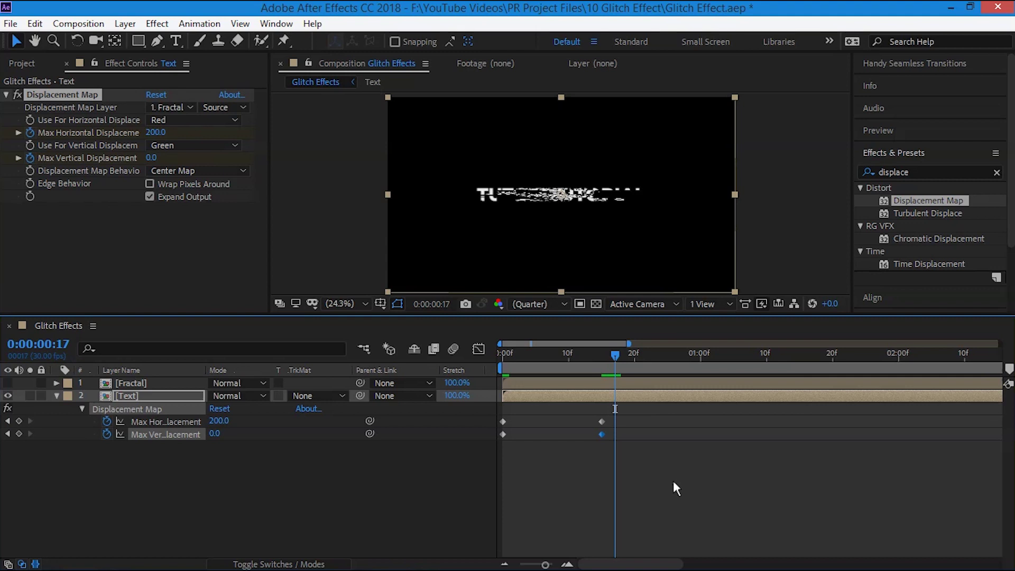
pyautogui.click(216, 434)
pyautogui.click(216, 434)
pyautogui.write('100')
pyautogui.press('Return')
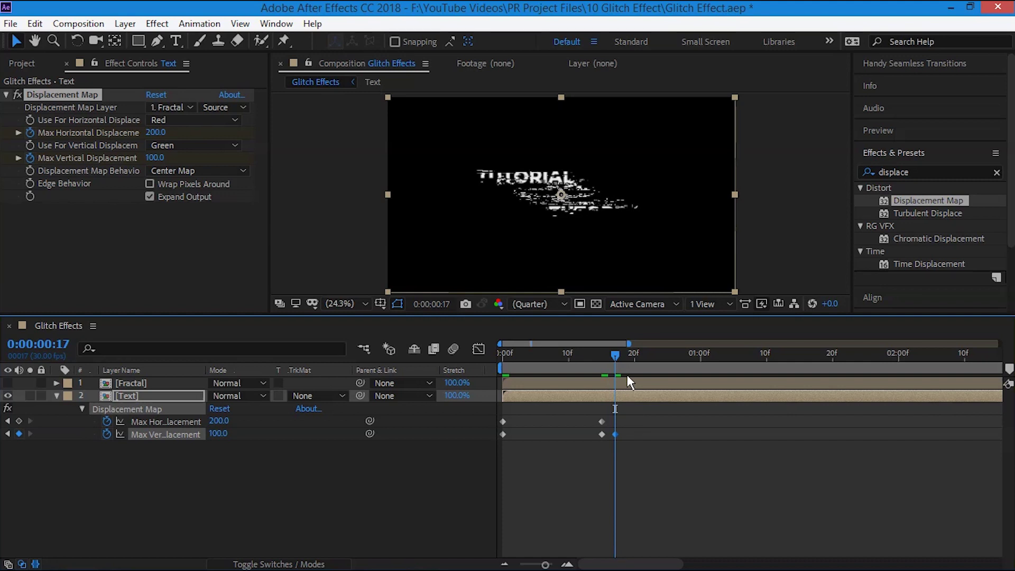
# Step: Set both the maximum vertical and horizontal displacement to 0 at 0:00:00:19
pyautogui.press('pagedown')
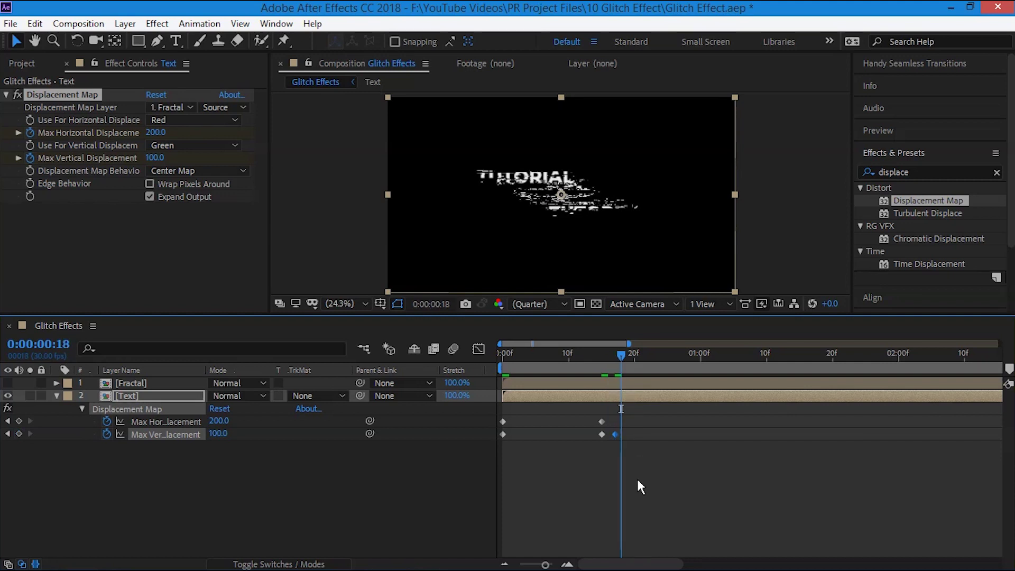
pyautogui.press('pagedown')
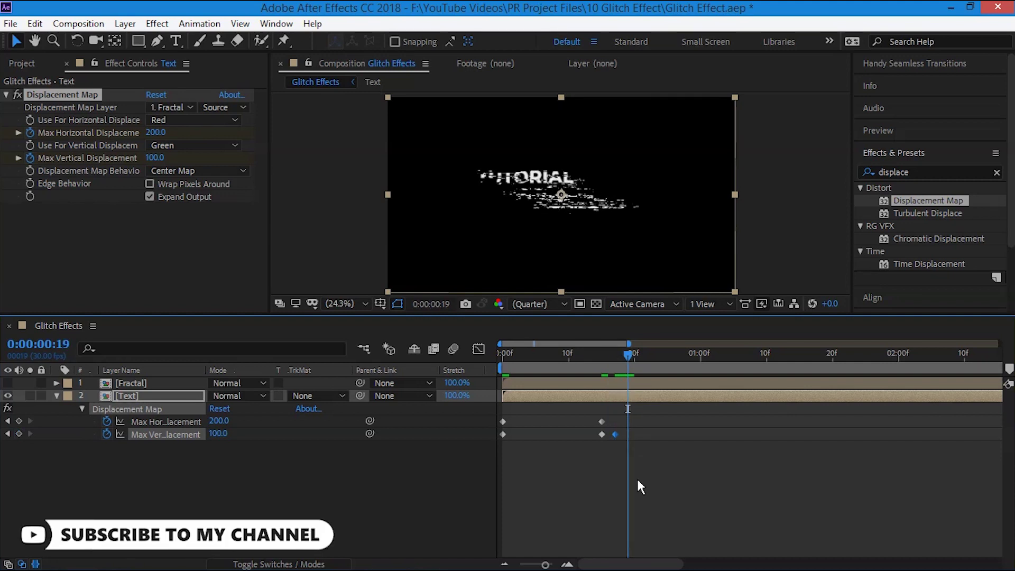
pyautogui.click(219, 434)
pyautogui.write('0')
pyautogui.press('Return')
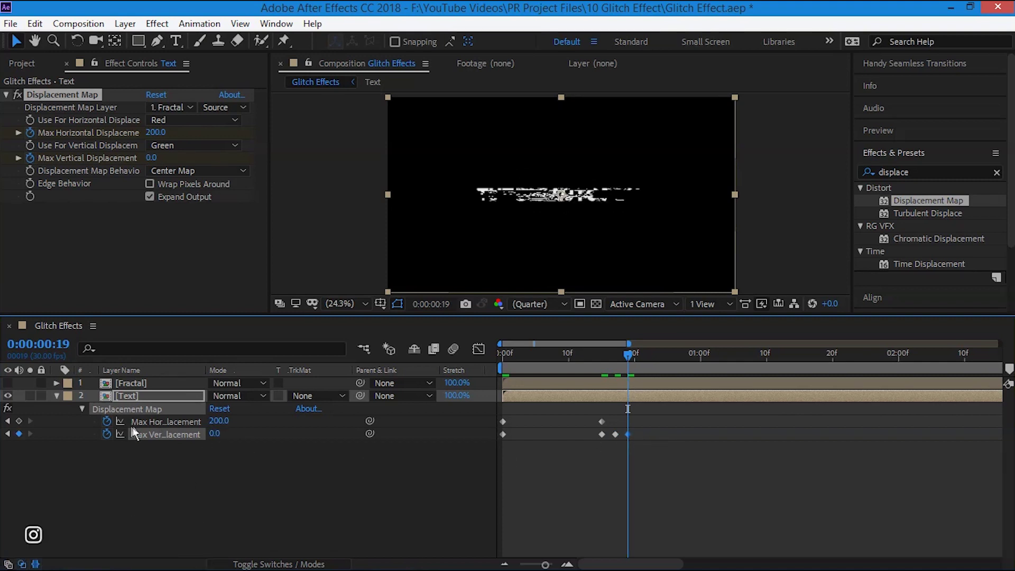
pyautogui.click(216, 421)
pyautogui.write('0')
pyautogui.press('Return')
pyautogui.press('-')
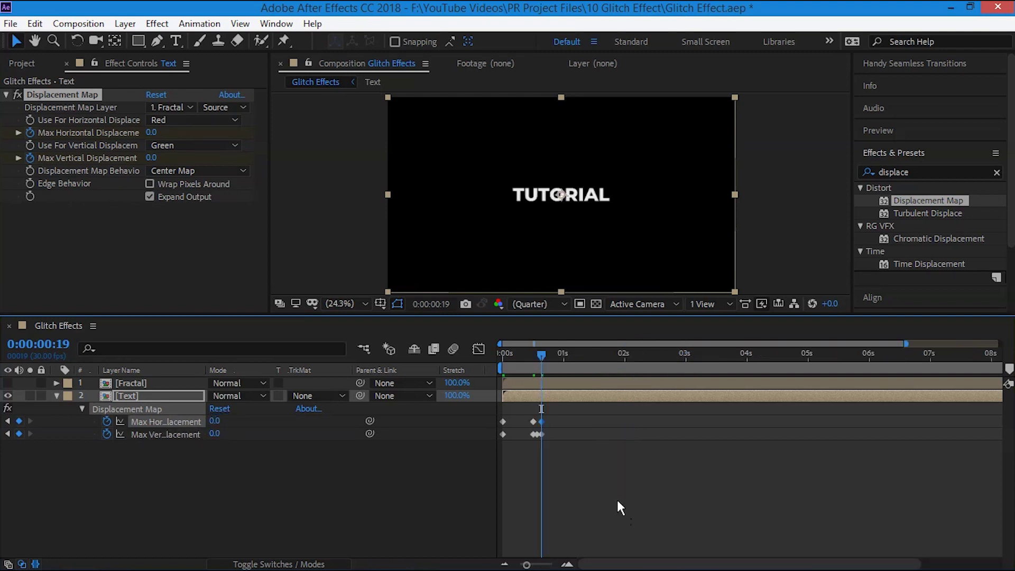
# Step: Preview the text glitch animation from the start of the timeline
pyautogui.click(503, 355)
pyautogui.press('space')
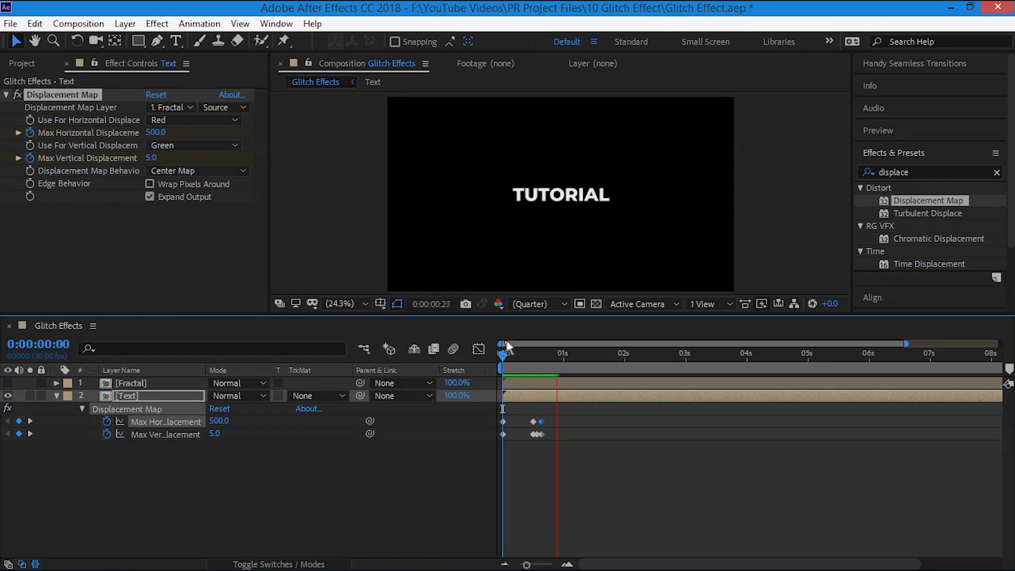
pyautogui.press('space')
pyautogui.press('space')
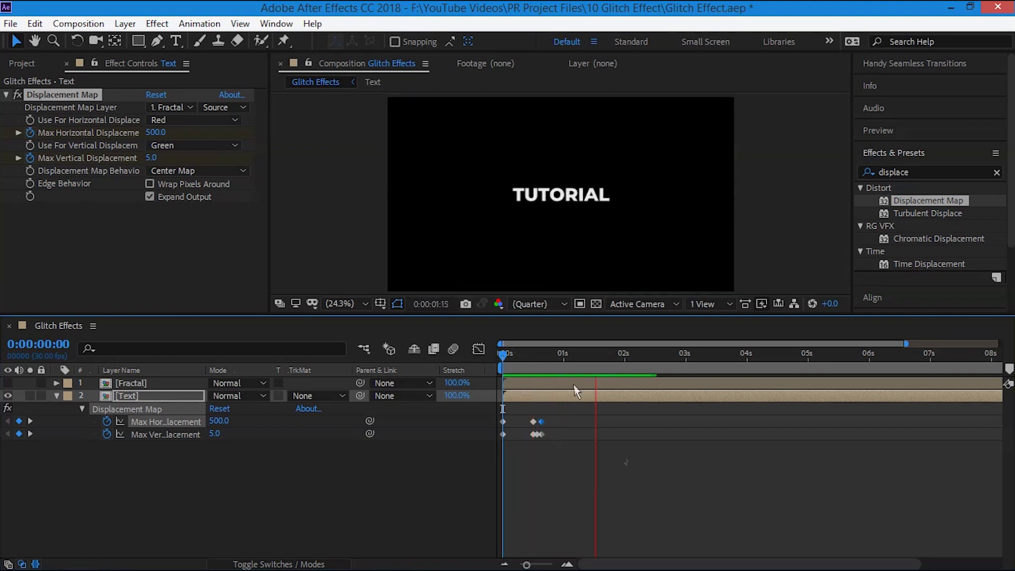
# Step: Add keyframes for the maximum horizontal and vertical displacement at 0:00:01:26, keeping their current values
pyautogui.moveTo(529, 353); pyautogui.dragTo(556, 363)
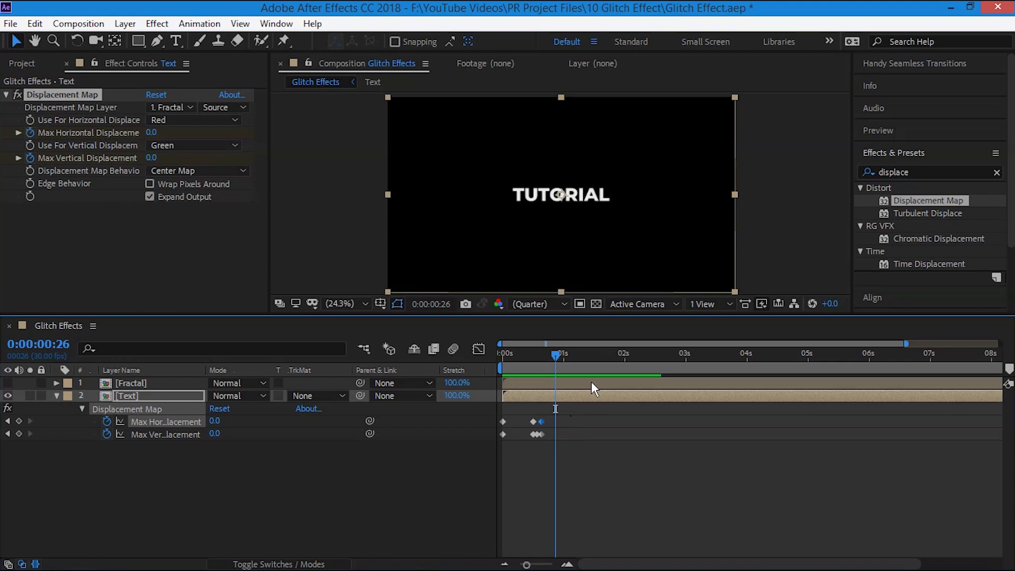
pyautogui.moveTo(600, 355); pyautogui.dragTo(617, 359)
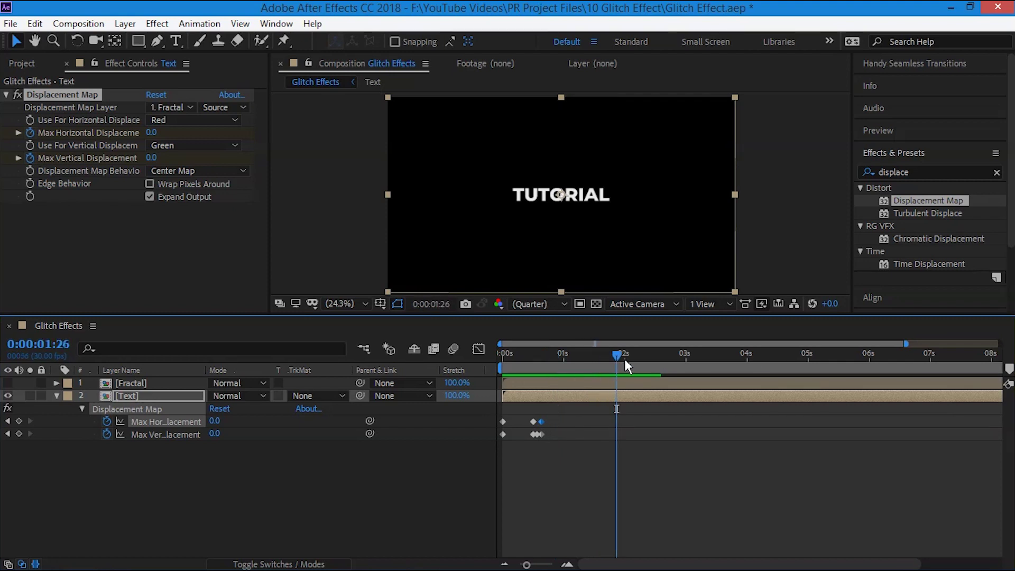
pyautogui.click(19, 422)
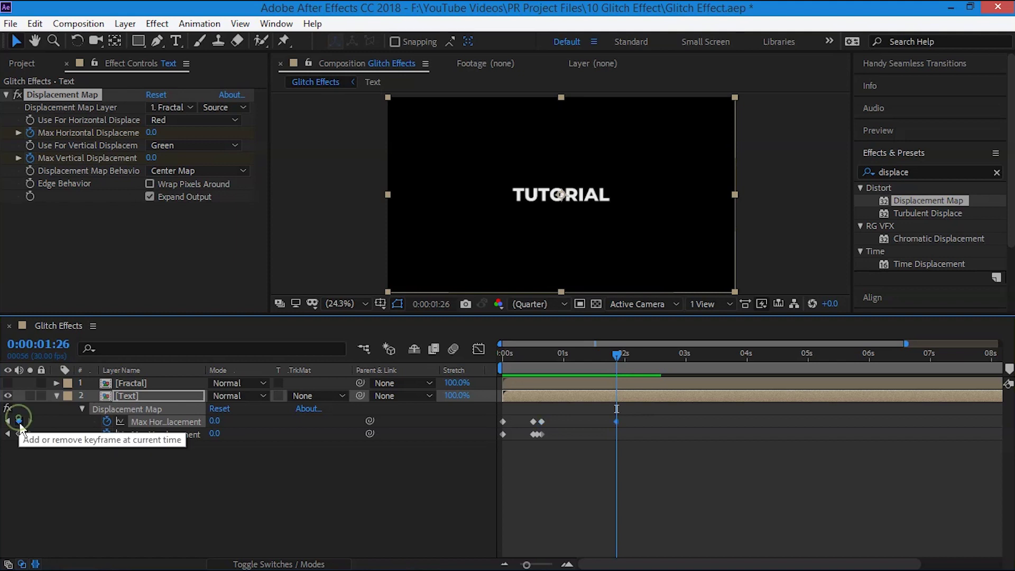
pyautogui.click(21, 433)
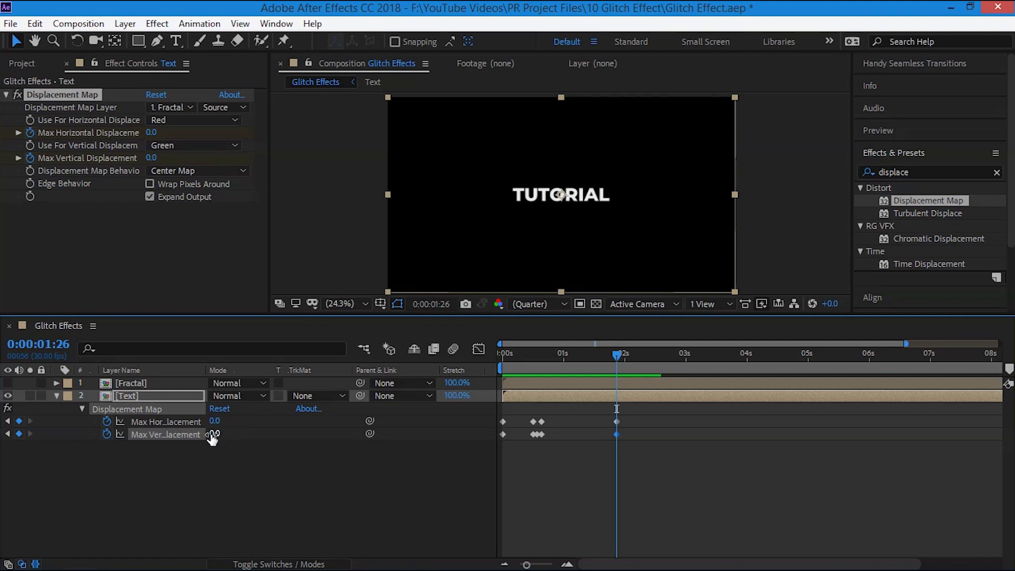
# Step: At 0:00:01:29, set the maximum horizontal displacement to about 104 and the vertical to about -39
pyautogui.click(618, 363)
pyautogui.press('pagedown')
pyautogui.press('pagedown')
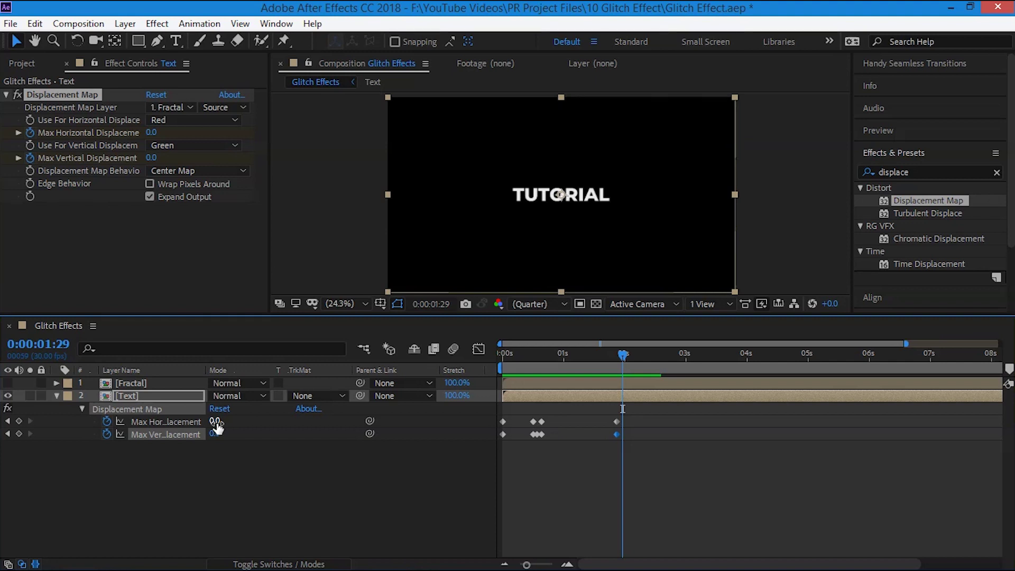
pyautogui.moveTo(216, 421); pyautogui.dragTo(194, 447)
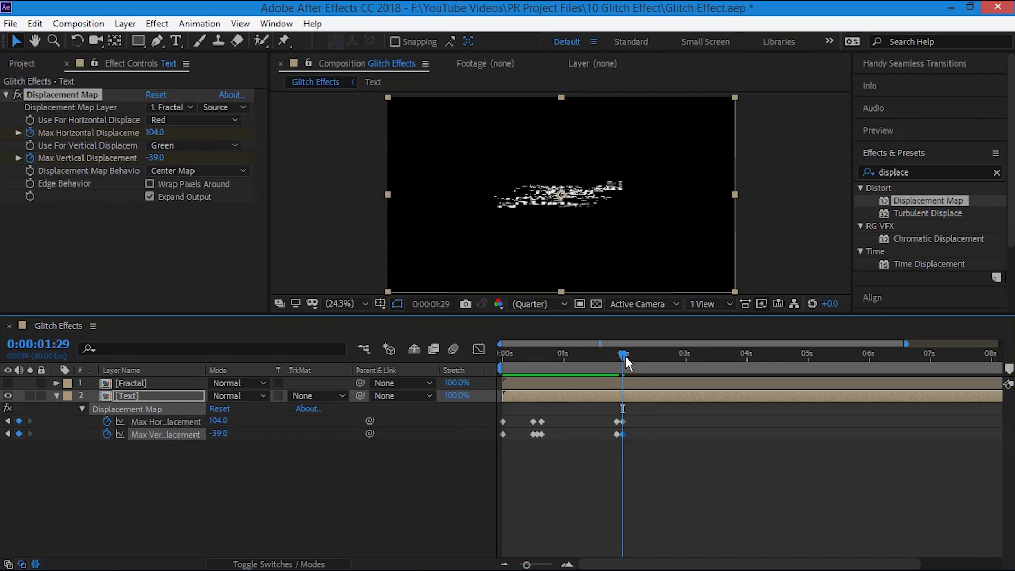
# Step: At 0:00:02:01, set the maximum vertical displacement to about 97
pyautogui.click(623, 354)
pyautogui.press('pagedown')
pyautogui.moveTo(217, 433); pyautogui.dragTo(326, 438)
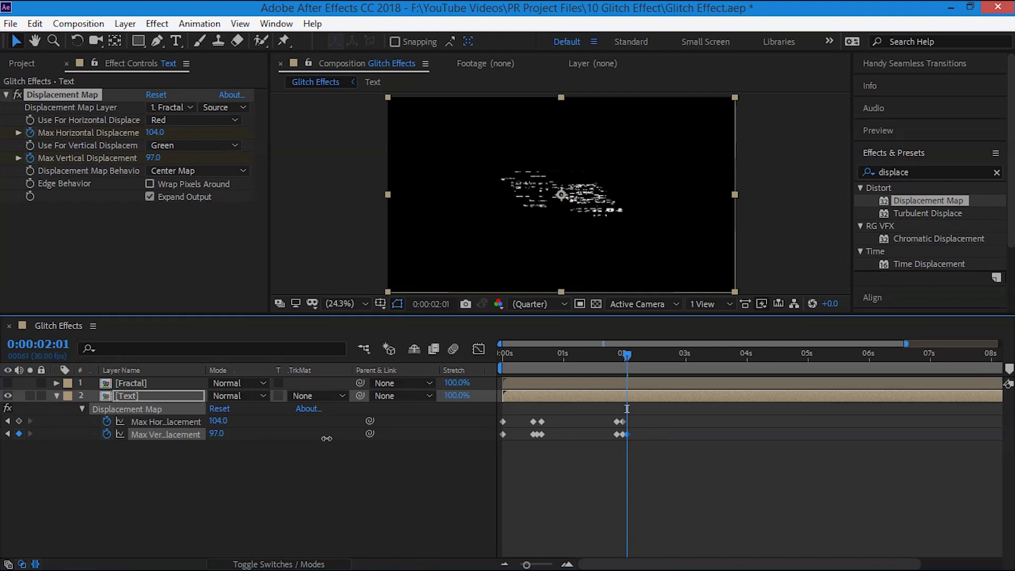
# Step: Set the maximum horizontal displacement to about -125 at 0:00:02:01, and set both maximum displacements to 0 at 0:00:02:03
pyautogui.moveTo(218, 421); pyautogui.dragTo(49, 421)
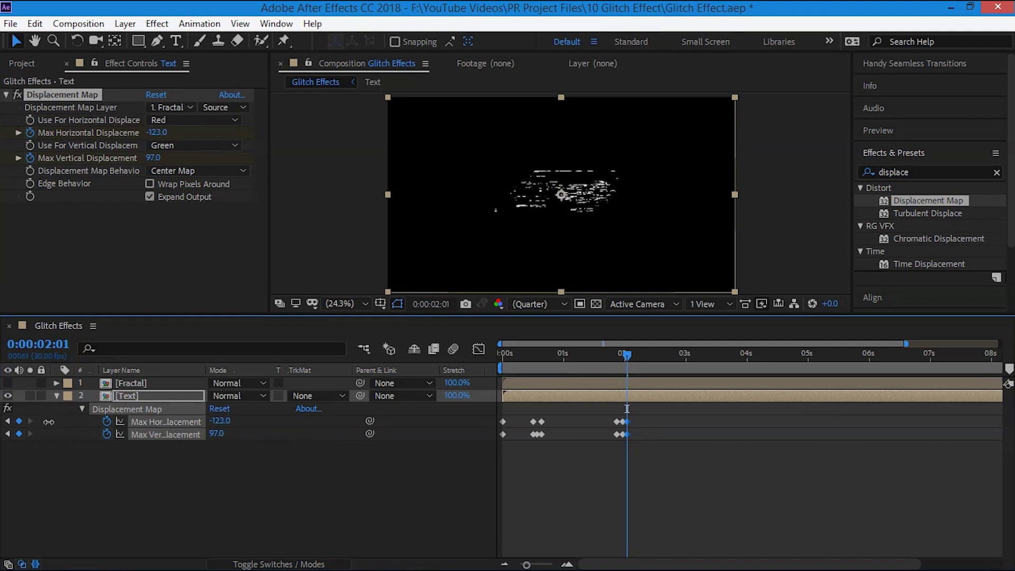
pyautogui.click(253, 421)
pyautogui.press('pagedown')
pyautogui.press('pagedown')
pyautogui.click(219, 421)
pyautogui.write('0')
pyautogui.press('Tab')
pyautogui.write('0')
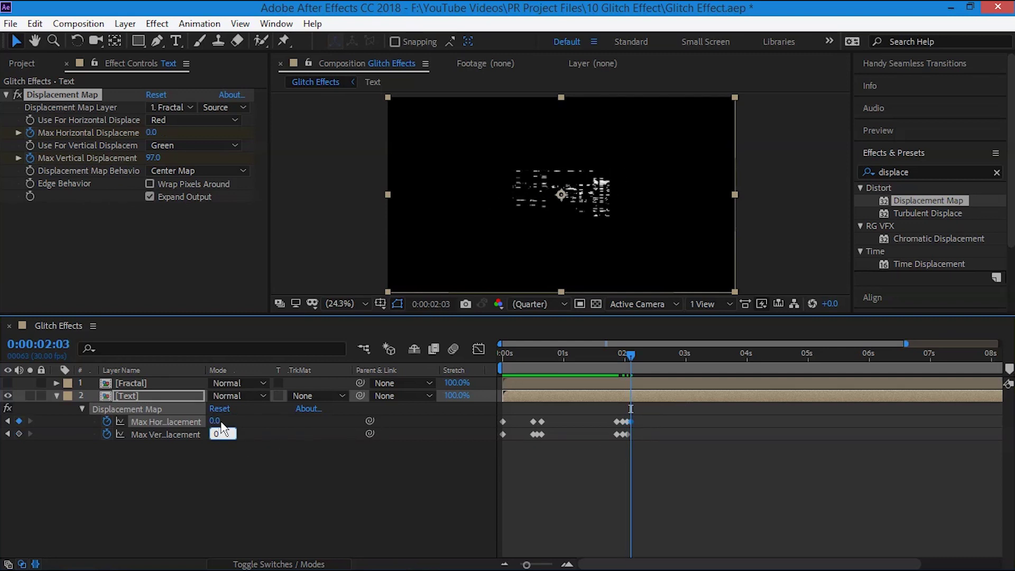
pyautogui.press('Return')
# Step: Preview the glitch animation from the start of the timeline and again from about 0:00:01:21
pyautogui.press('Home')
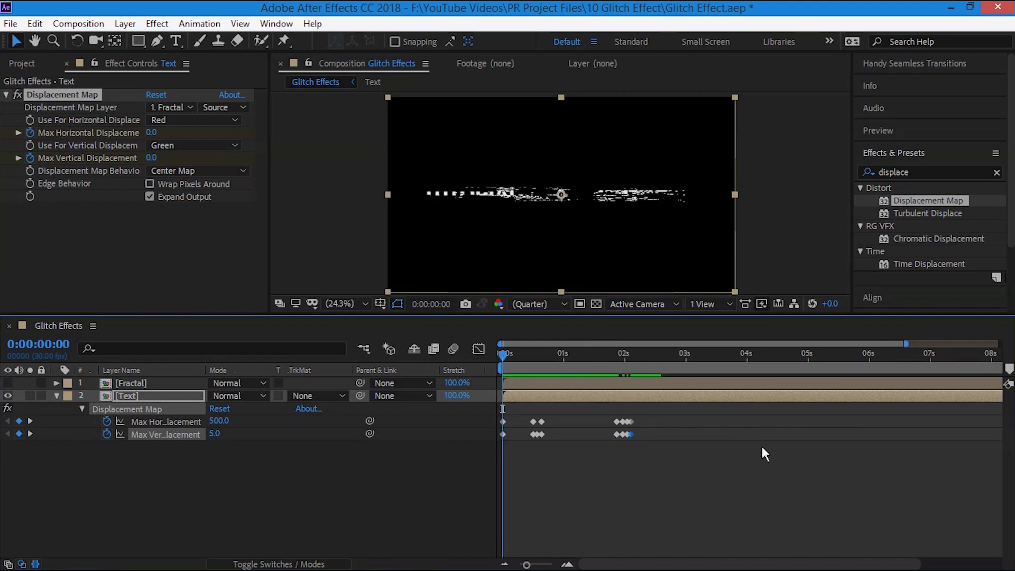
pyautogui.click(762, 446)
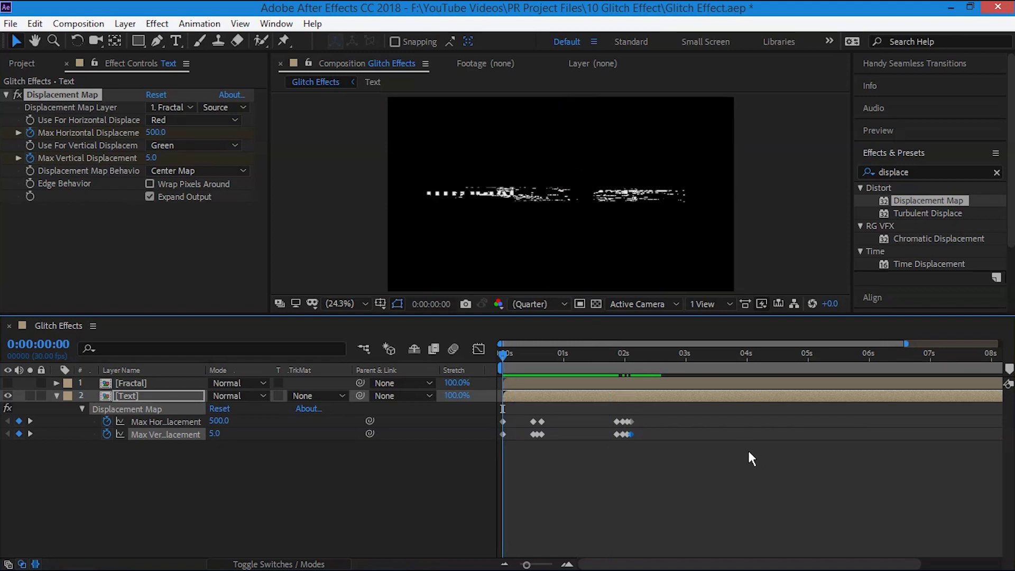
pyautogui.press('space')
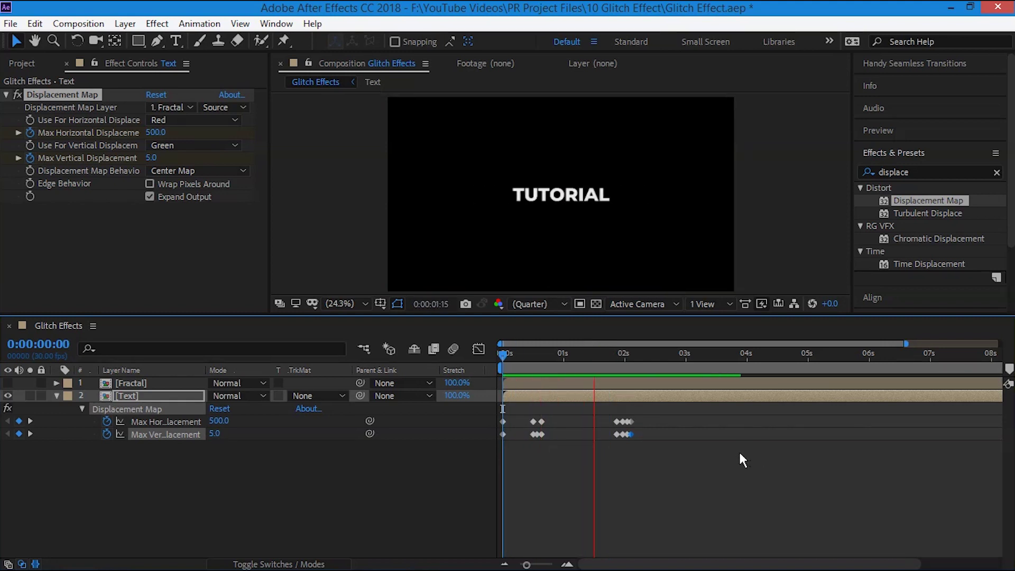
pyautogui.click(606, 352)
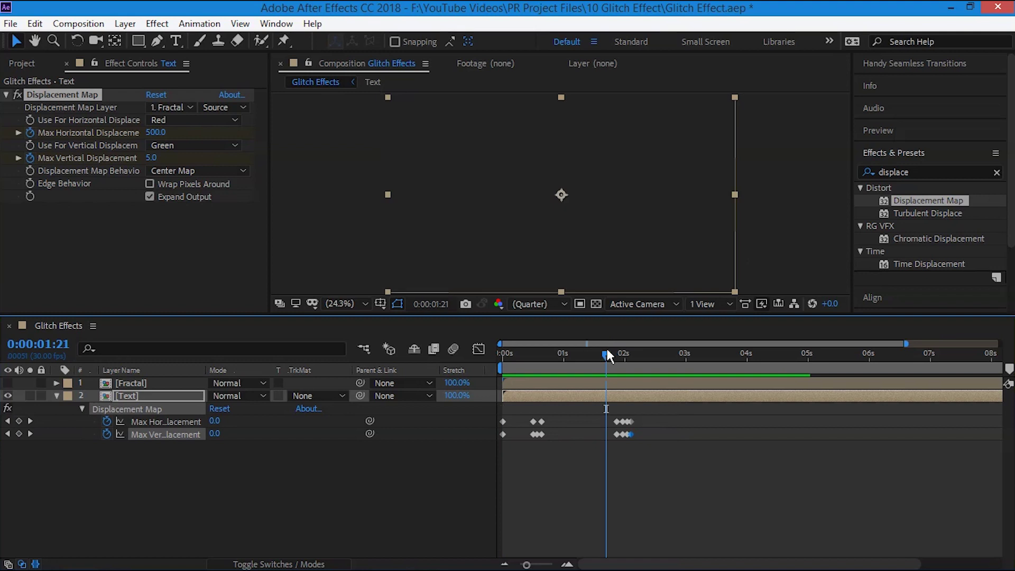
pyautogui.press('space')
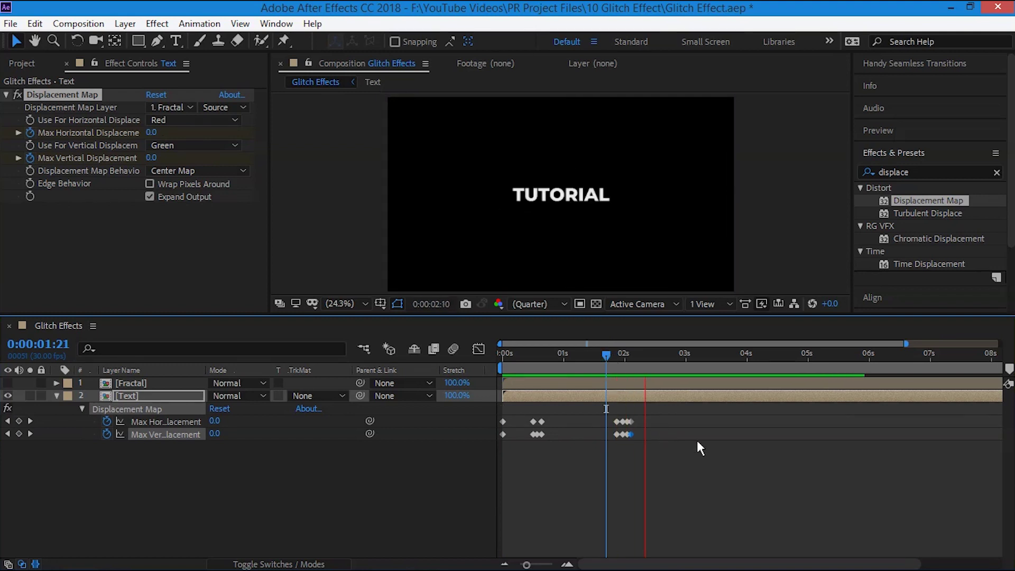
pyautogui.click(697, 448)
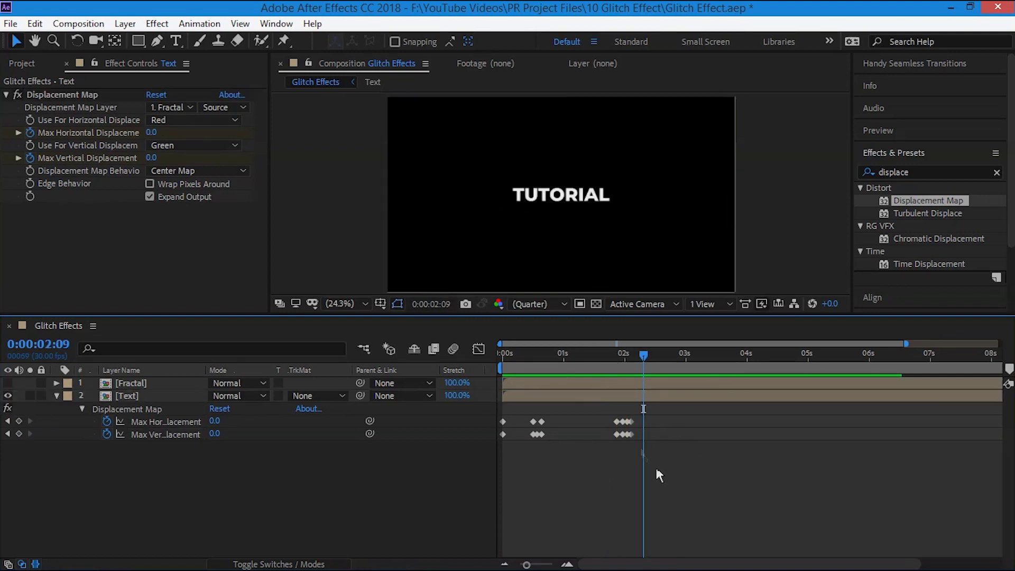
# Step: Copy the group of displacement keyframes around the two-second mark and paste it on the Text layer at 0:00:03:26 and 0:00:06:06
pyautogui.moveTo(657, 462); pyautogui.dragTo(587, 410)
pyautogui.click(739, 354)
pyautogui.click(767, 396)
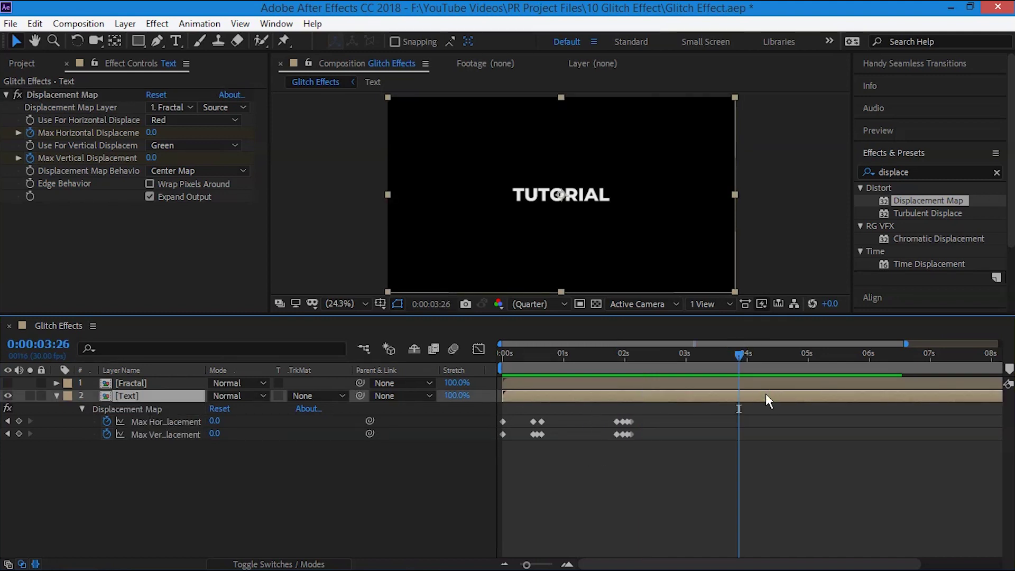
pyautogui.hotkey('ctrl', 'v')
pyautogui.click(852, 370)
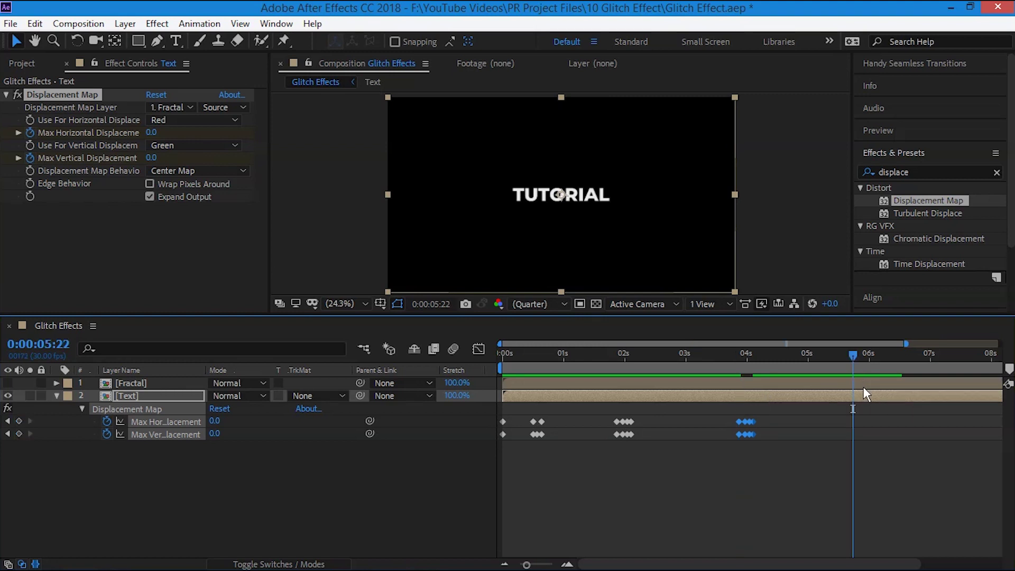
pyautogui.click(880, 357)
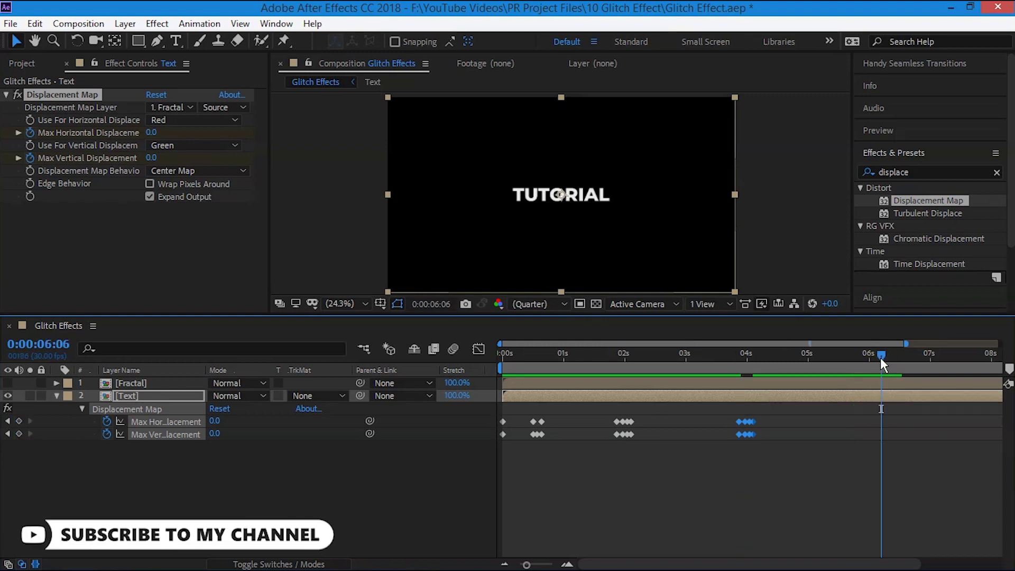
pyautogui.hotkey('ctrl', 'v')
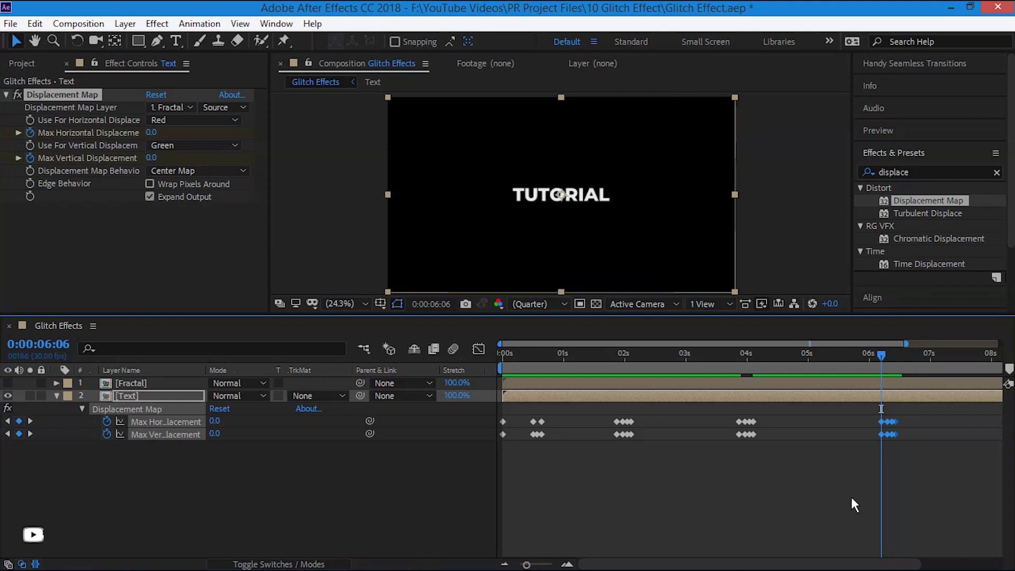
# Step: Set the horizontal and vertical displacement to about 377 and -170 at 0:00:03:29, and to about -150 and 117 at 0:00:04:01
pyautogui.press('j')
pyautogui.click(224, 437)
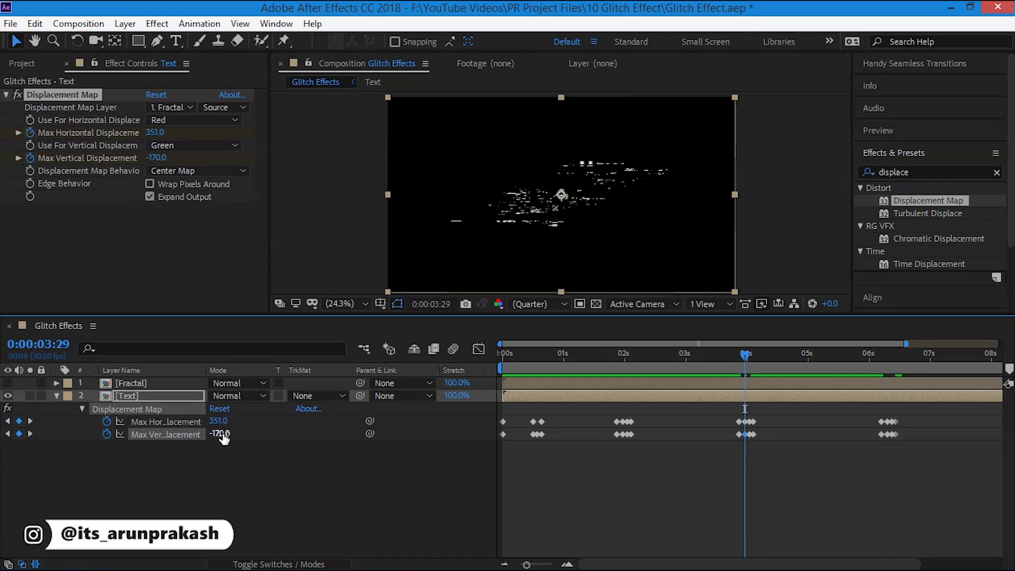
pyautogui.click(218, 421)
pyautogui.click(751, 360)
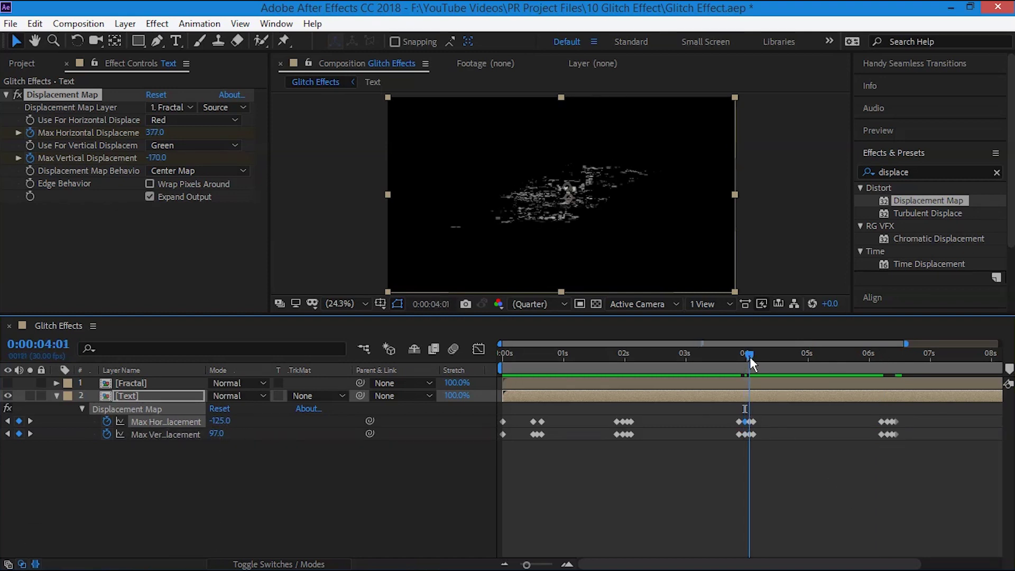
pyautogui.moveTo(219, 422)
pyautogui.mouseDown()
pyautogui.moveTo(201, 417)
pyautogui.moveTo(232, 434)
pyautogui.mouseUp()
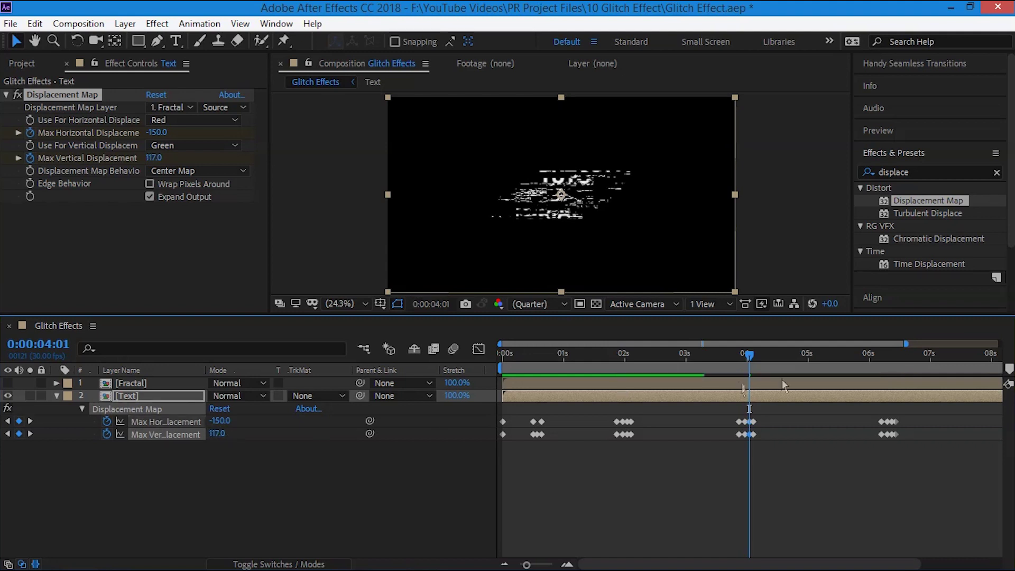
# Step: Set the maximum horizontal displacement to about 140 at 0:00:06:09 and about -70 at 0:00:06:11
pyautogui.moveTo(840, 355); pyautogui.dragTo(890, 356)
pyautogui.moveTo(216, 421)
pyautogui.mouseDown()
pyautogui.moveTo(225, 421)
pyautogui.moveTo(211, 436)
pyautogui.mouseUp()
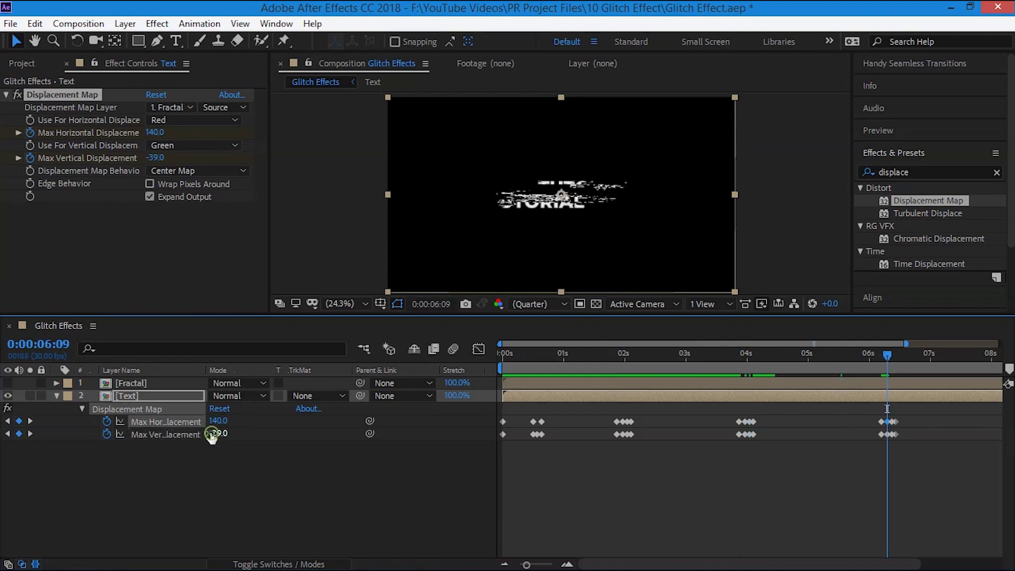
pyautogui.moveTo(887, 356); pyautogui.dragTo(897, 356)
pyautogui.moveTo(217, 421)
pyautogui.mouseDown()
pyautogui.moveTo(254, 421)
pyautogui.moveTo(231, 429)
pyautogui.mouseUp()
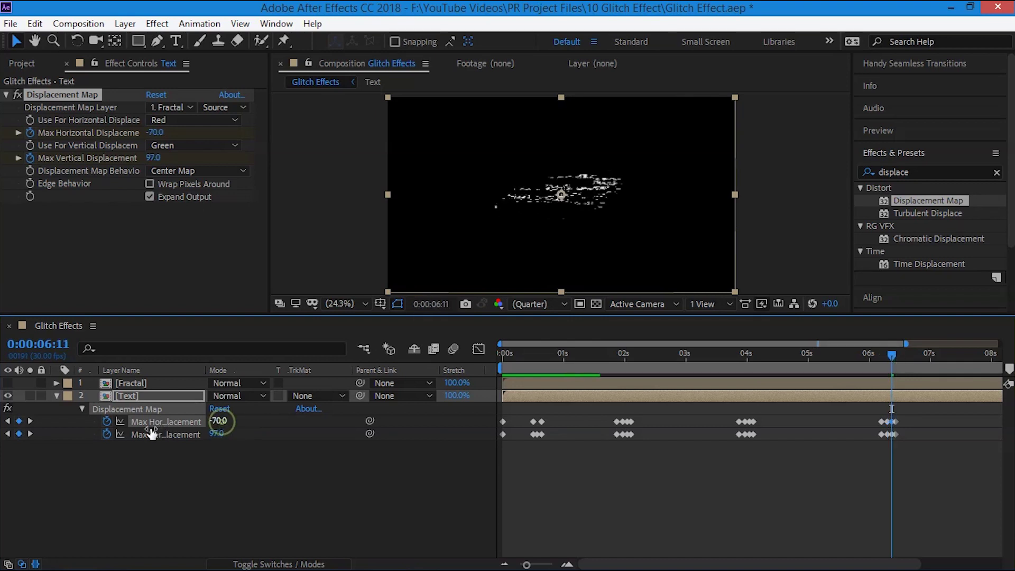
pyautogui.click(222, 427)
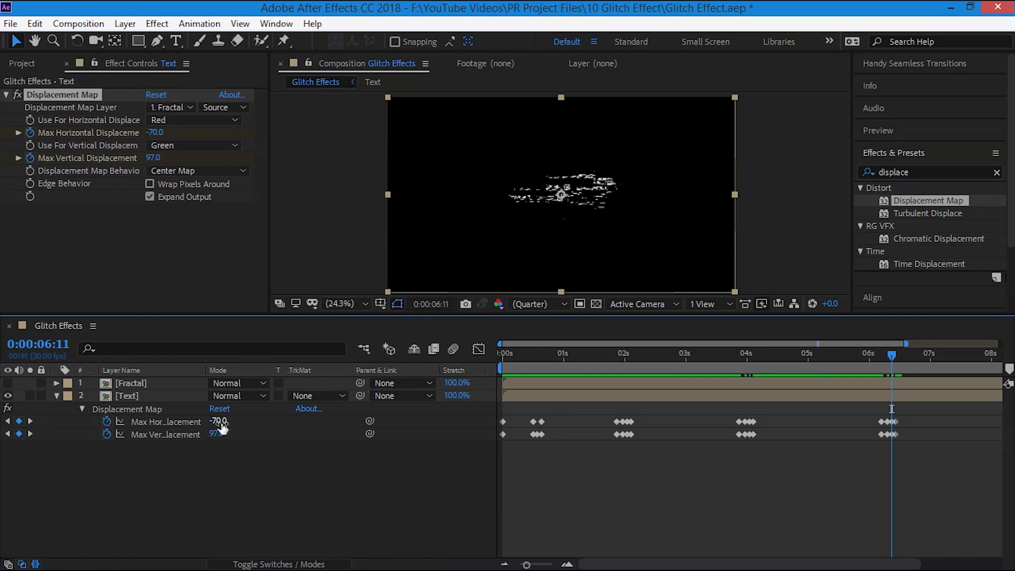
# Step: Play back the whole animation from 0:00:00:00 to check all the glitch bursts
pyautogui.moveTo(840, 356); pyautogui.dragTo(484, 365)
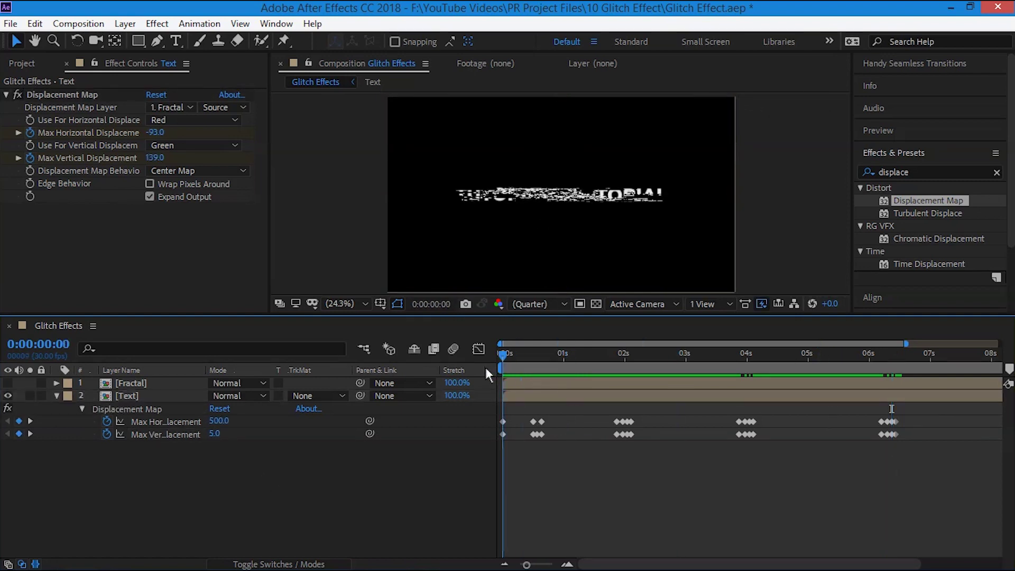
pyautogui.press('space')
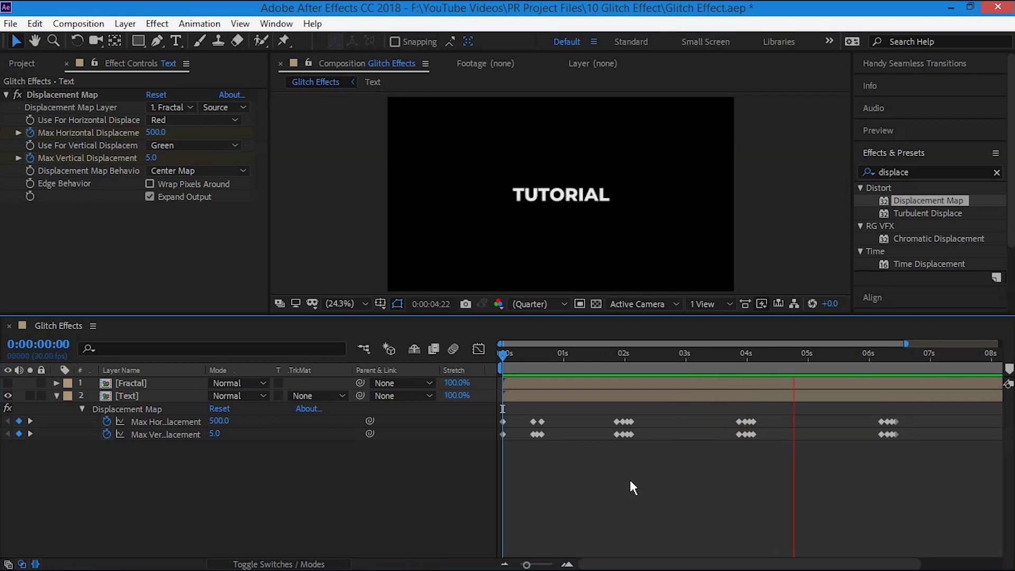
pyautogui.press('space')
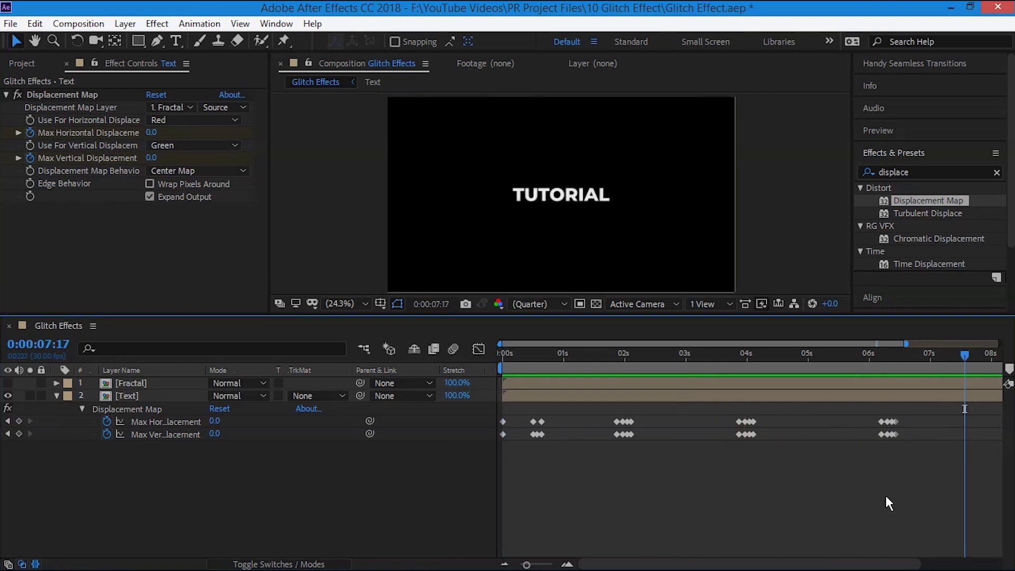
# Step: Add keyframes for the maximum horizontal and vertical displacement at 0:00:09:00, keeping their current values
pyautogui.press('-')
pyautogui.press('-')
pyautogui.click(948, 356)
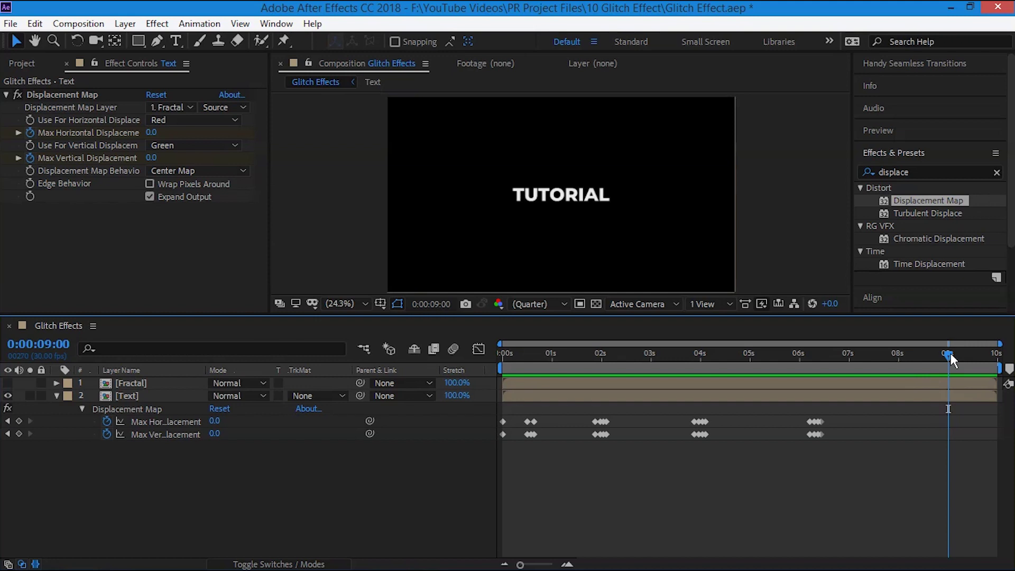
pyautogui.click(18, 421)
pyautogui.click(19, 434)
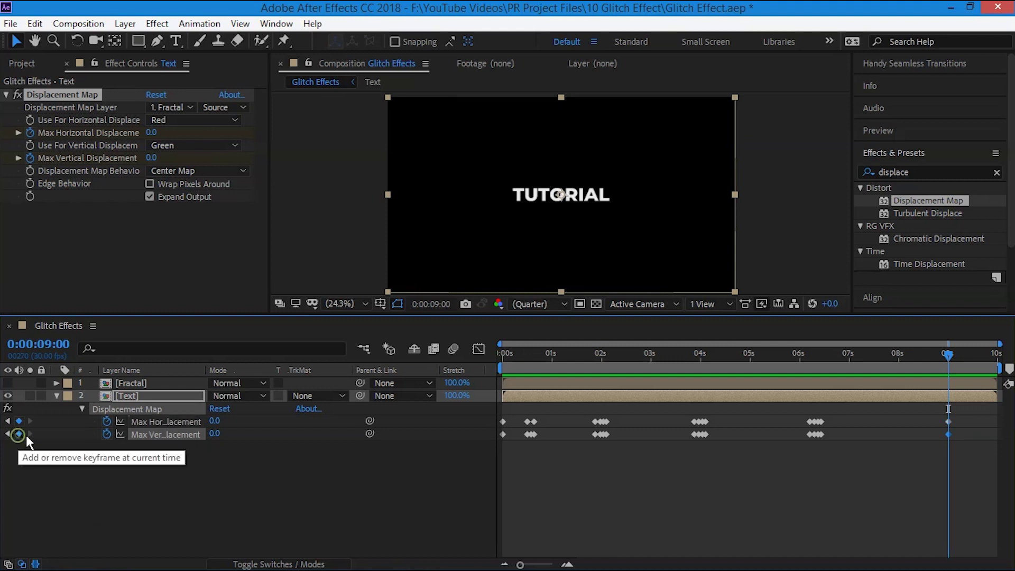
# Step: Set the maximum horizontal displacement to 1500 on the last frame, 0:00:09:29
pyautogui.moveTo(948, 353); pyautogui.dragTo(996, 356)
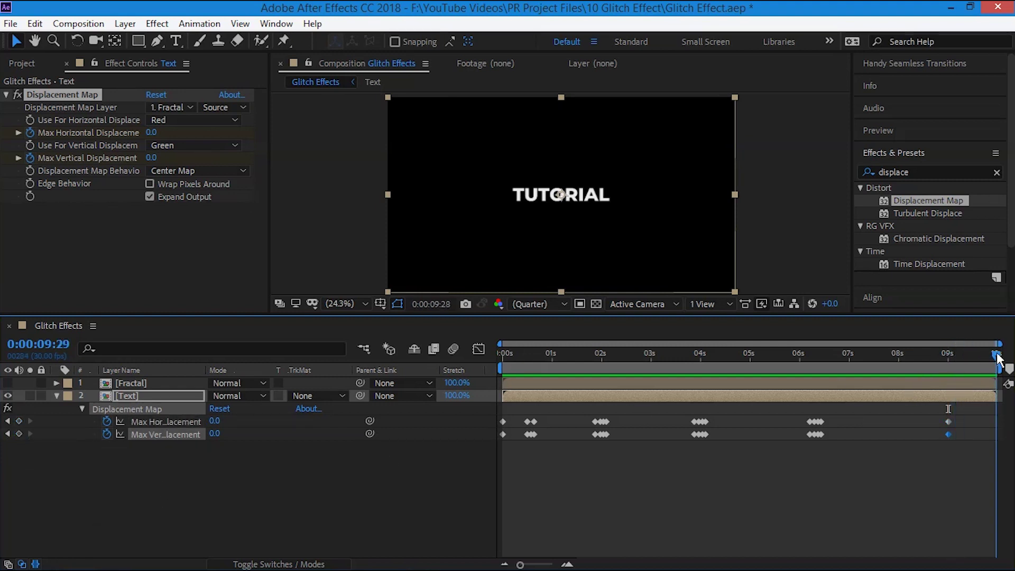
pyautogui.moveTo(215, 423); pyautogui.dragTo(630, 434)
pyautogui.click(217, 421)
pyautogui.write('15')
pyautogui.press('Return')
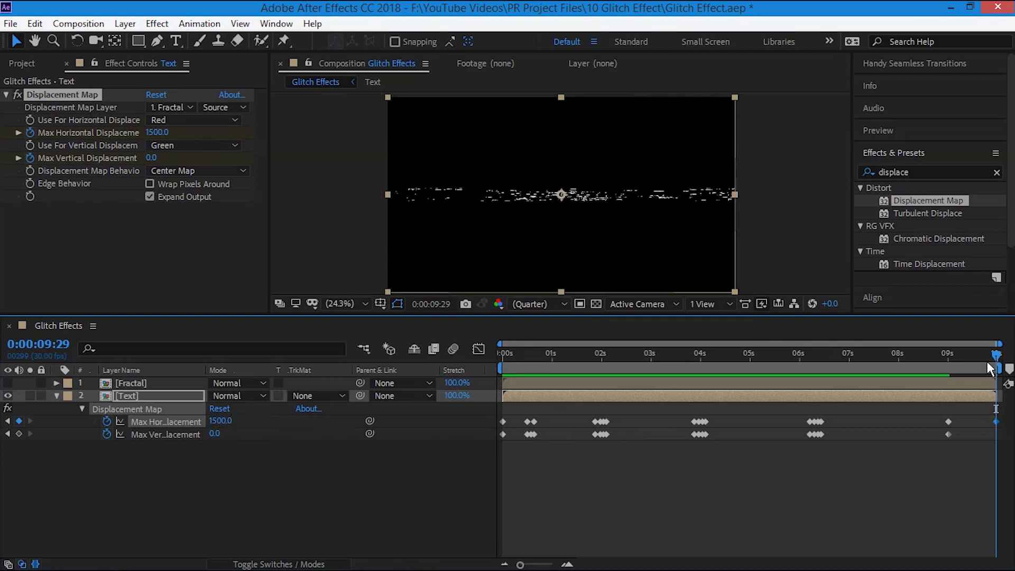
pyautogui.click(217, 489)
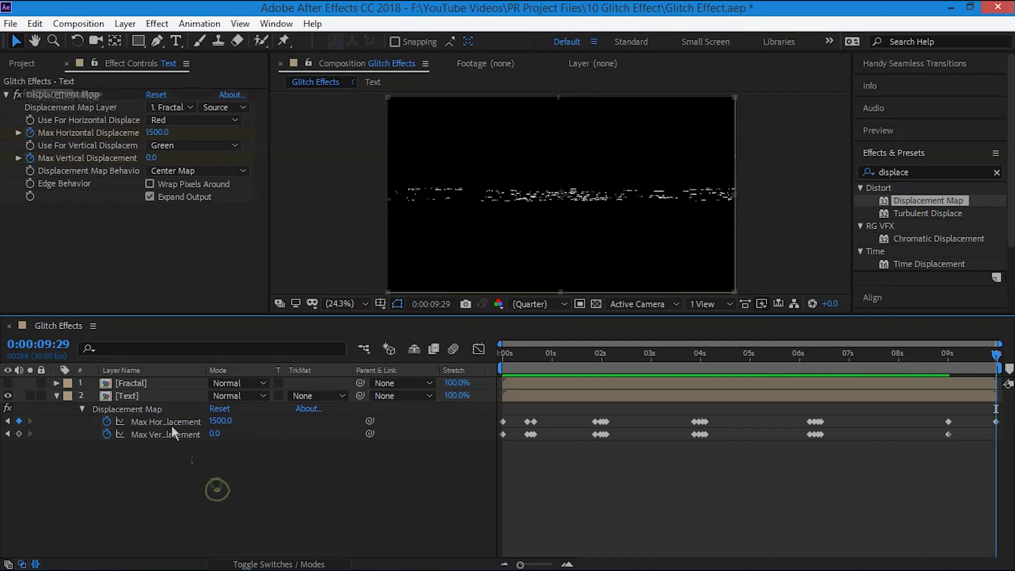
# Step: Keyframe the Text layer's opacity at 100% at 0:00:09:00 and 0% at 0:00:09:29
pyautogui.click(154, 396)
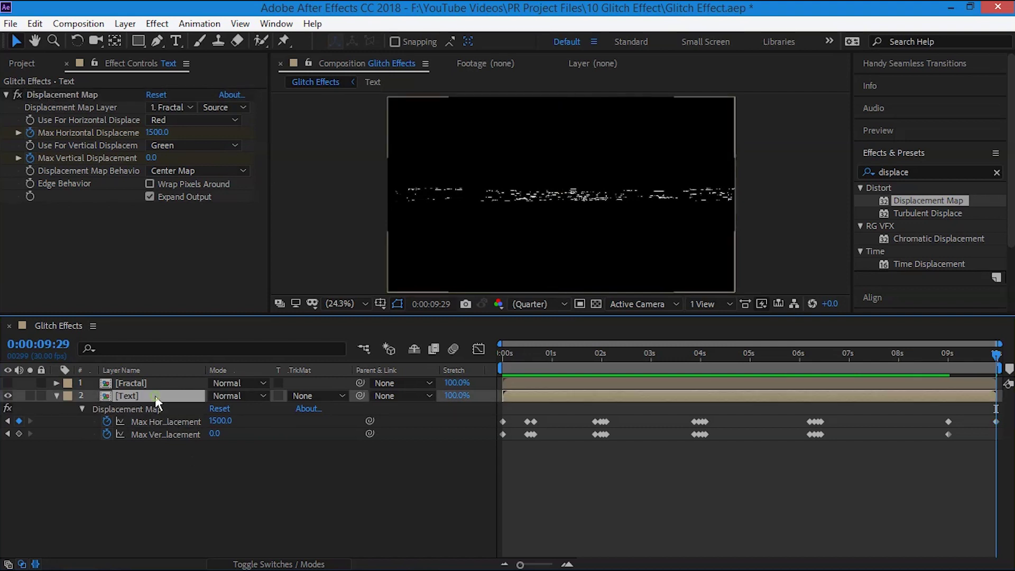
pyautogui.hotkey('shift', 't')
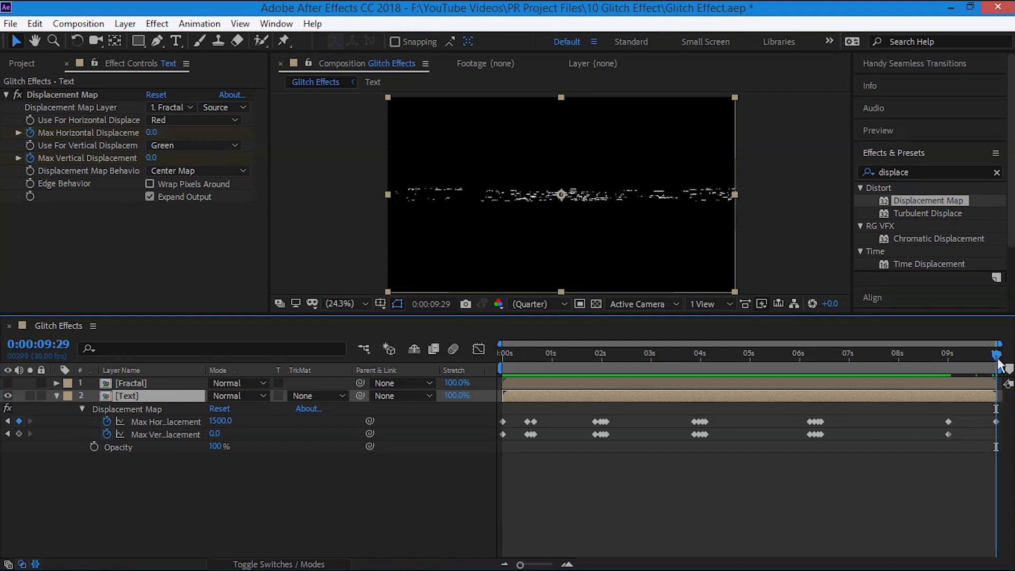
pyautogui.moveTo(996, 354); pyautogui.dragTo(949, 364)
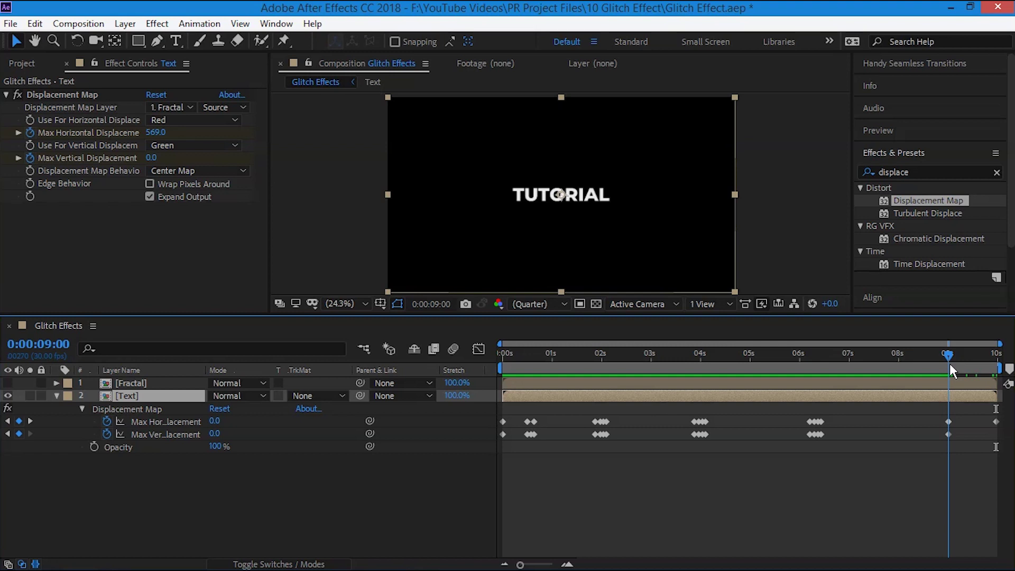
pyautogui.click(94, 446)
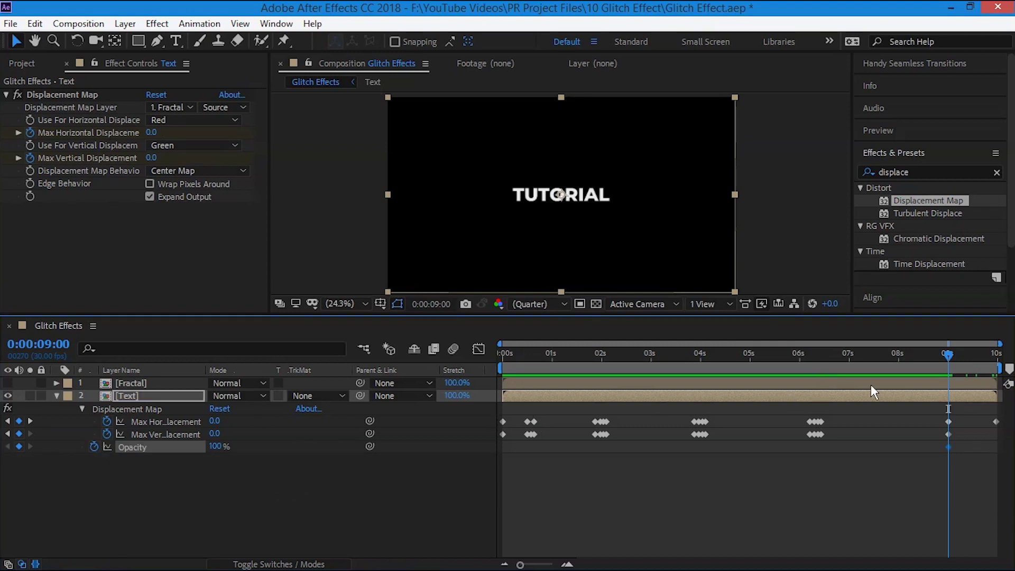
pyautogui.moveTo(948, 353); pyautogui.dragTo(995, 353)
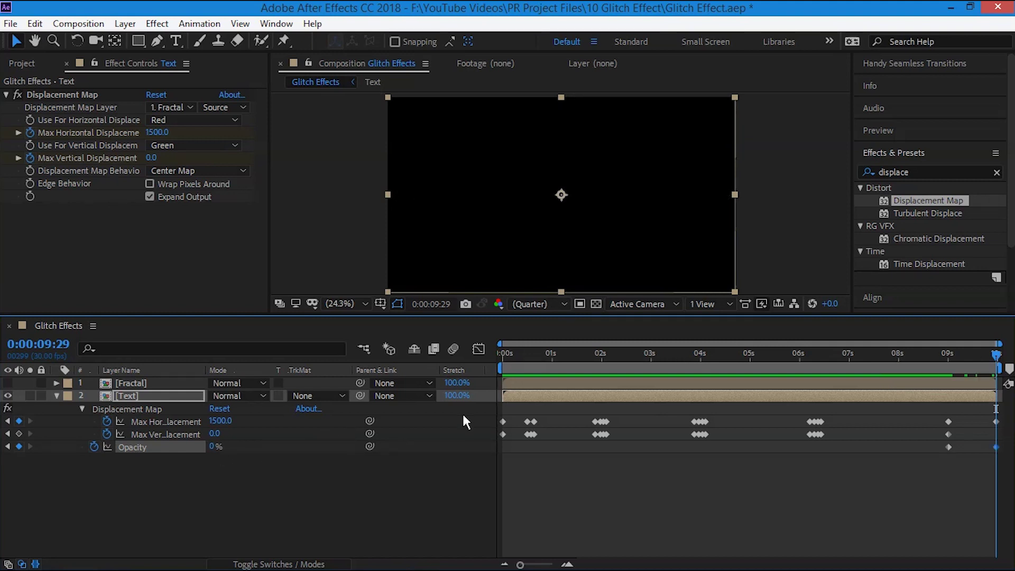
pyautogui.moveTo(940, 354); pyautogui.dragTo(1010, 353)
pyautogui.moveTo(950, 356); pyautogui.dragTo(498, 356)
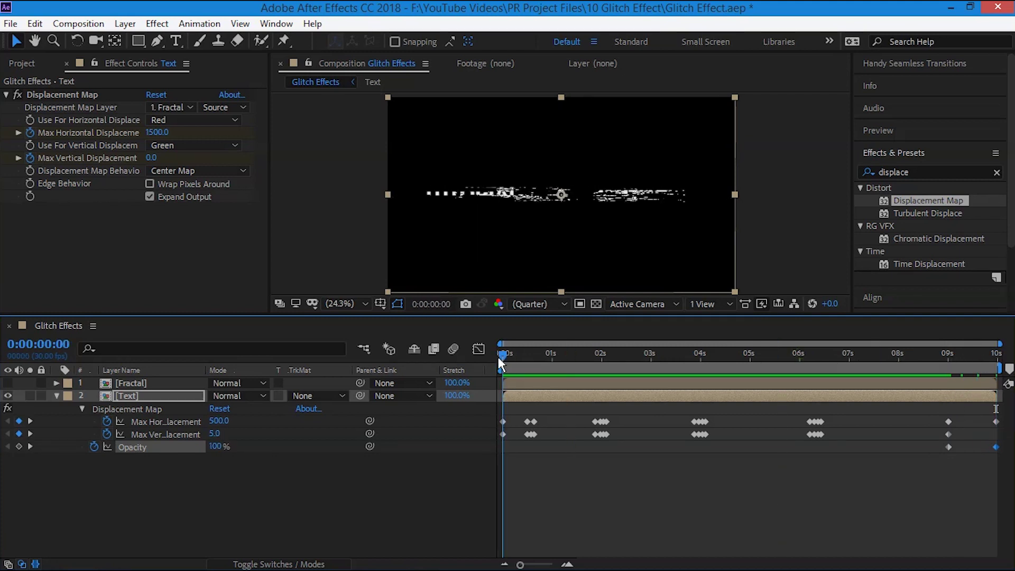
pyautogui.click(19, 446)
pyautogui.click(296, 489)
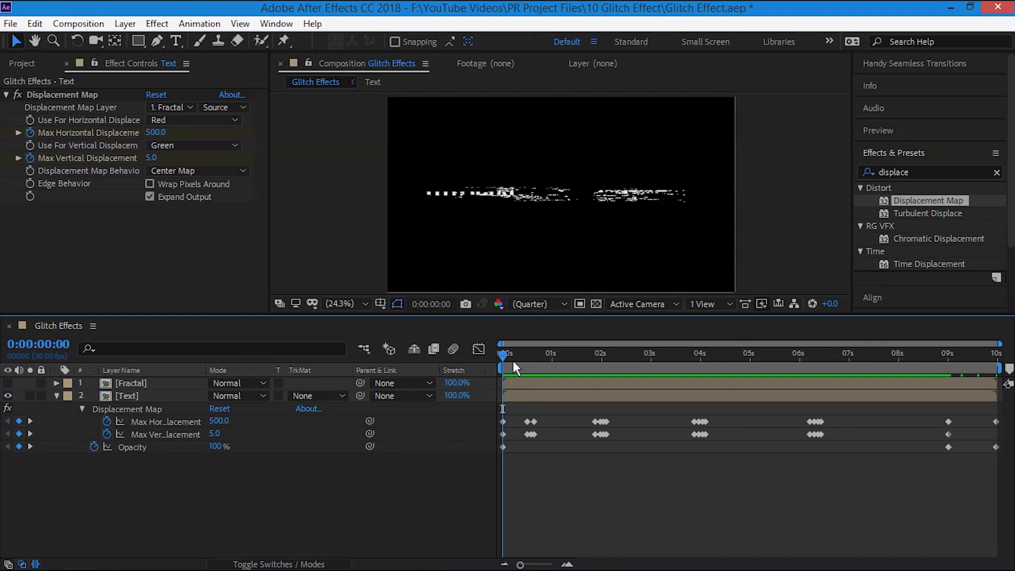
pyautogui.moveTo(518, 359); pyautogui.dragTo(498, 359)
pyautogui.hotkey('ctrl', 'z')
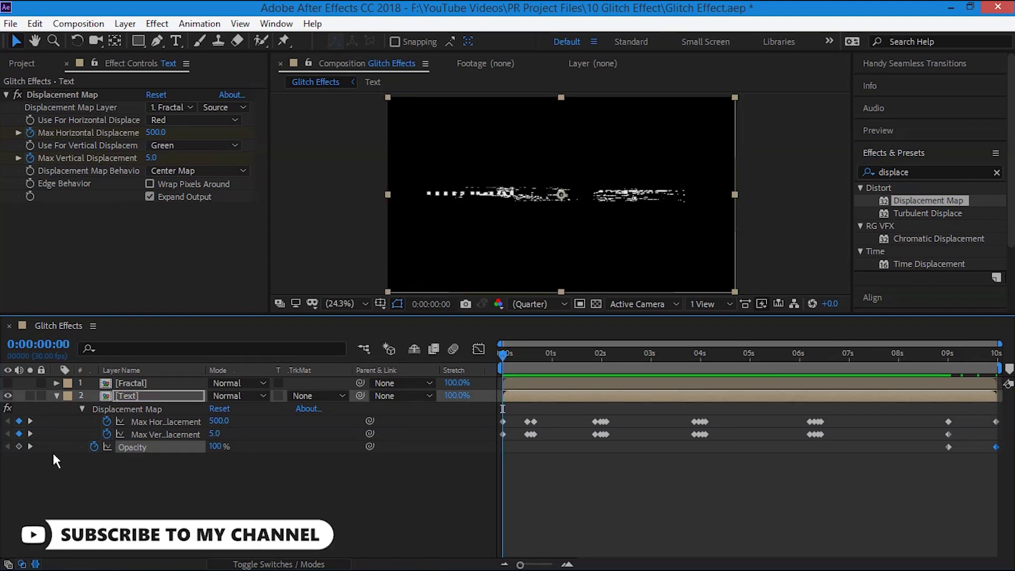
# Step: Add an opacity keyframe of 0% to the Text layer at 0:00:00:00
pyautogui.click(20, 446)
pyautogui.click(219, 447)
pyautogui.write('0')
pyautogui.press('Return')
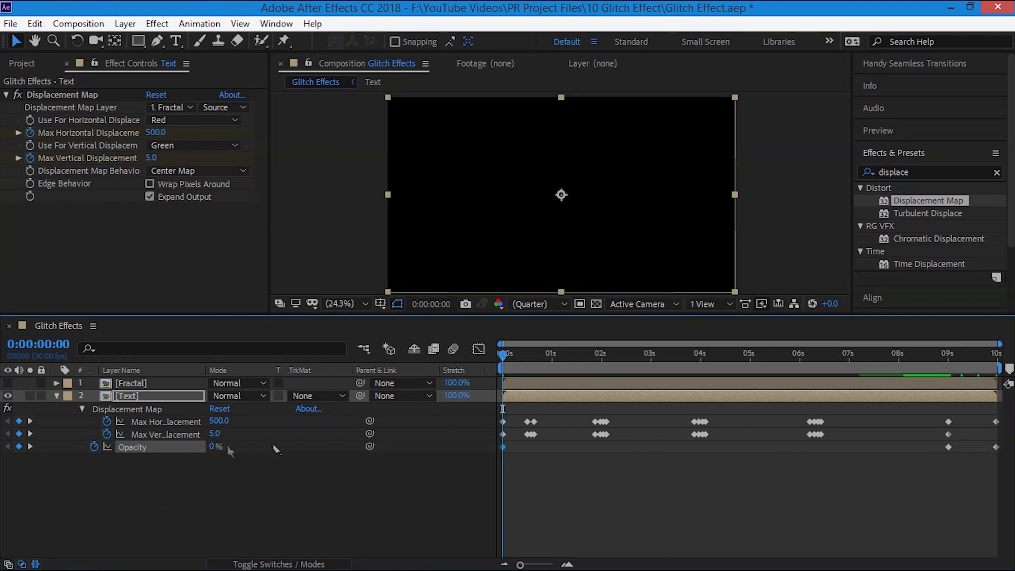
# Step: Add a 100% opacity keyframe to the Text layer about half a second in, at the first displacement burst, and preview the fade-in
pyautogui.click(526, 354)
pyautogui.click(527, 354)
pyautogui.click(216, 446)
pyautogui.write('100')
pyautogui.press('Return')
pyautogui.press('space')
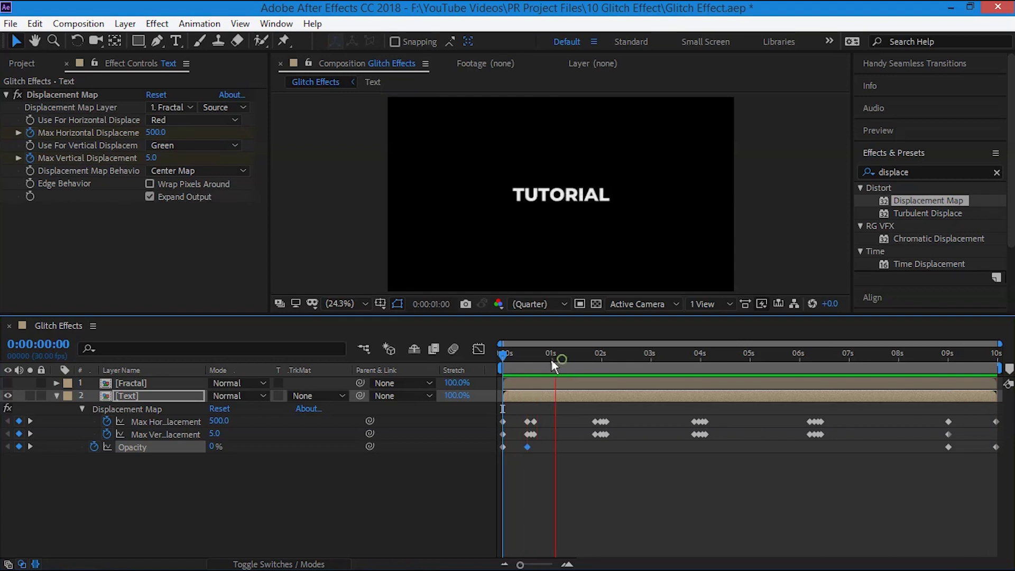
# Step: Pre-compose the Fractal and Text layers together into a new composition named Colours, moving all attributes into it
pyautogui.click(175, 431)
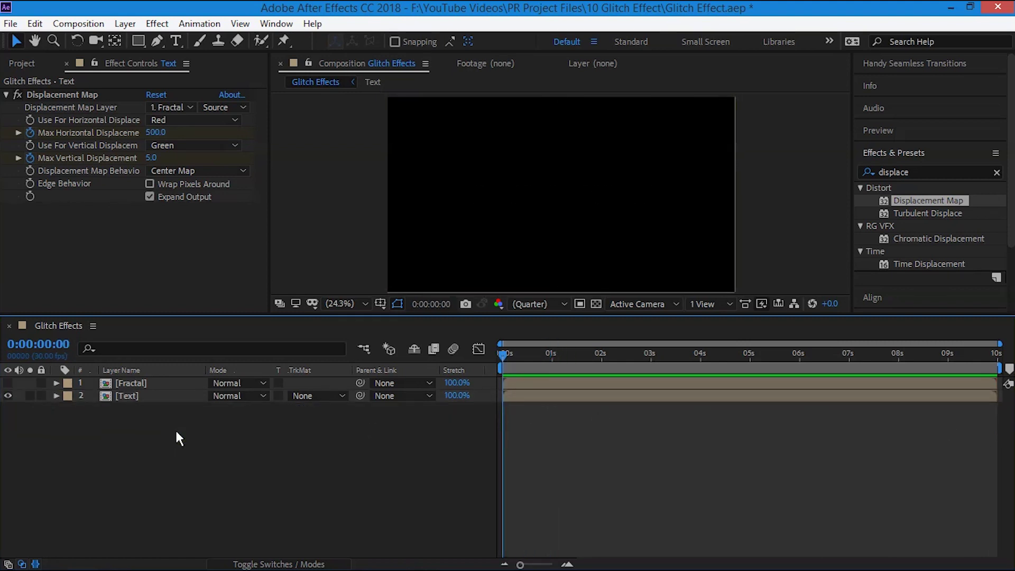
pyautogui.moveTo(176, 429); pyautogui.dragTo(159, 379)
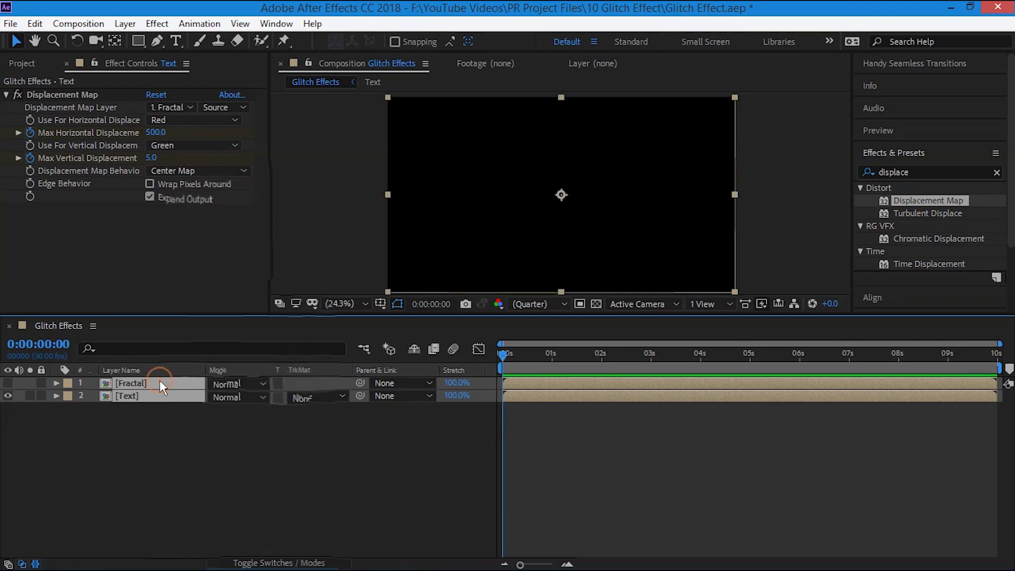
pyautogui.rightClick(160, 383)
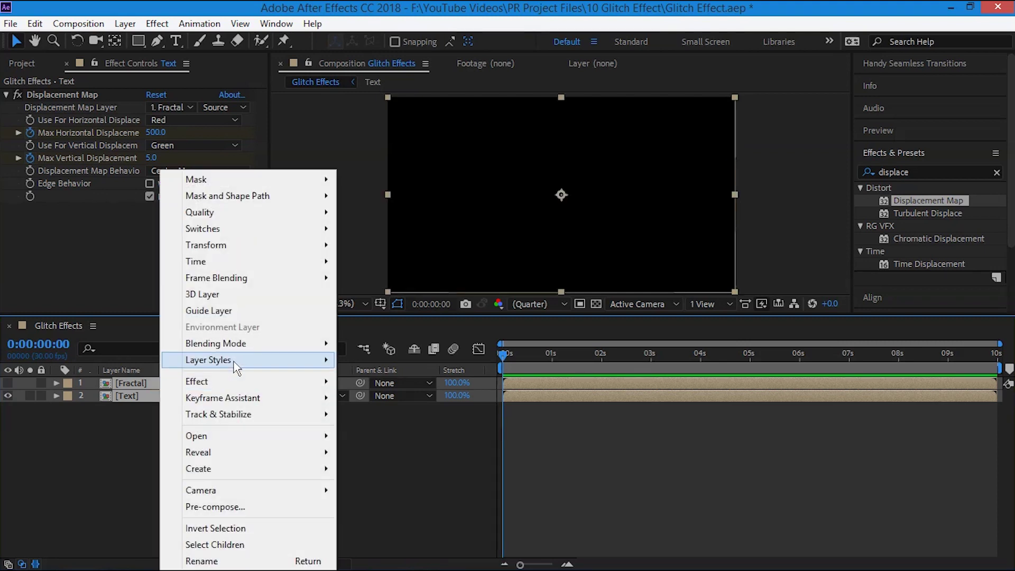
pyautogui.click(245, 507)
pyautogui.write('Colours')
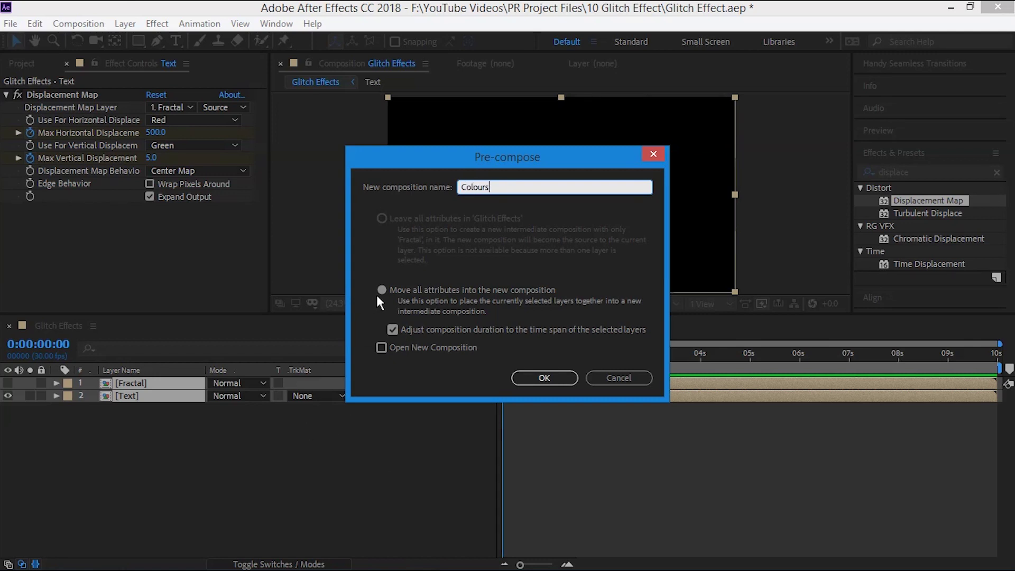
pyautogui.click(544, 378)
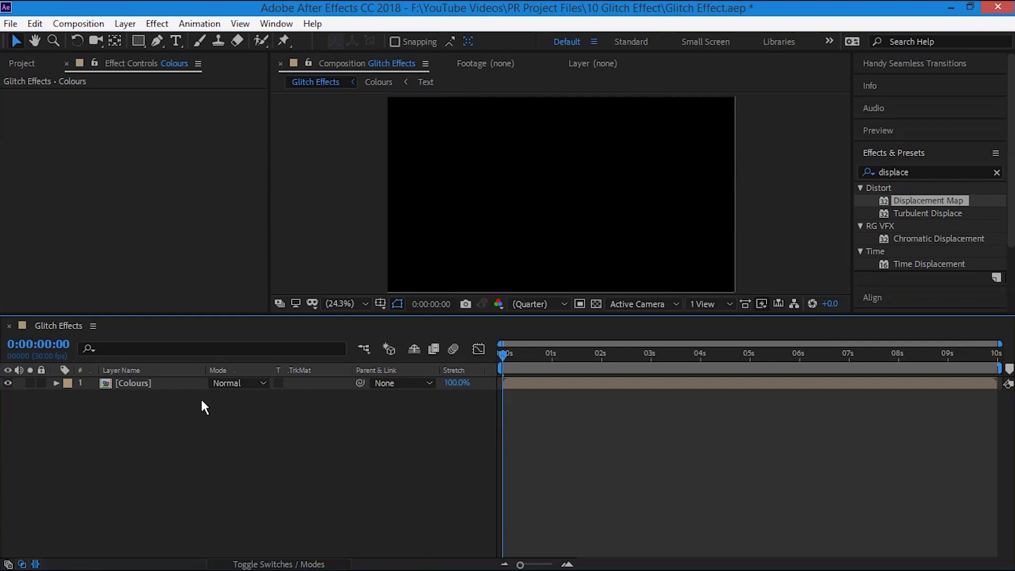
# Step: Find the Shift Channels effect and apply it to the Colours layer
pyautogui.click(924, 171)
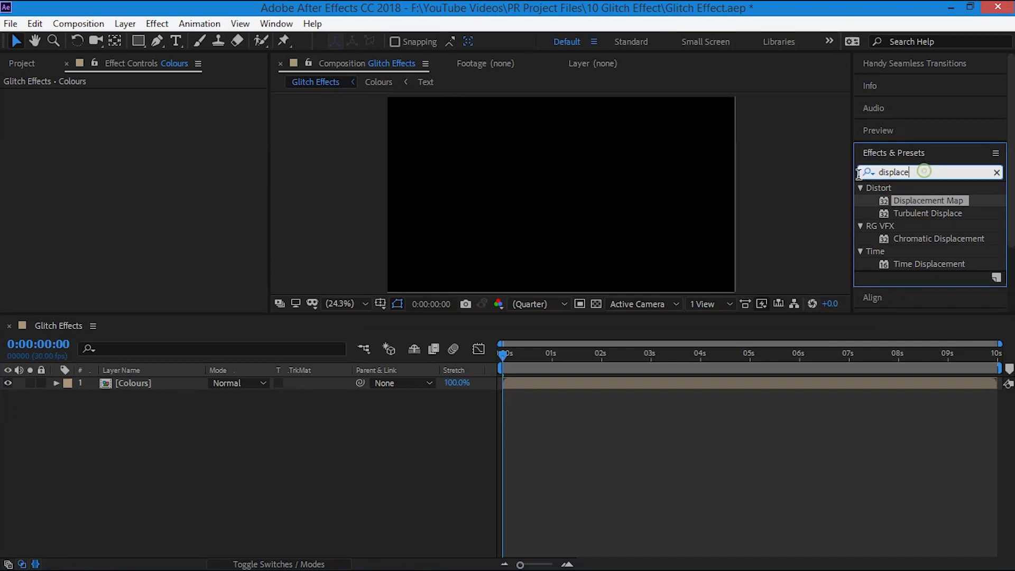
pyautogui.write('Shift Channel')
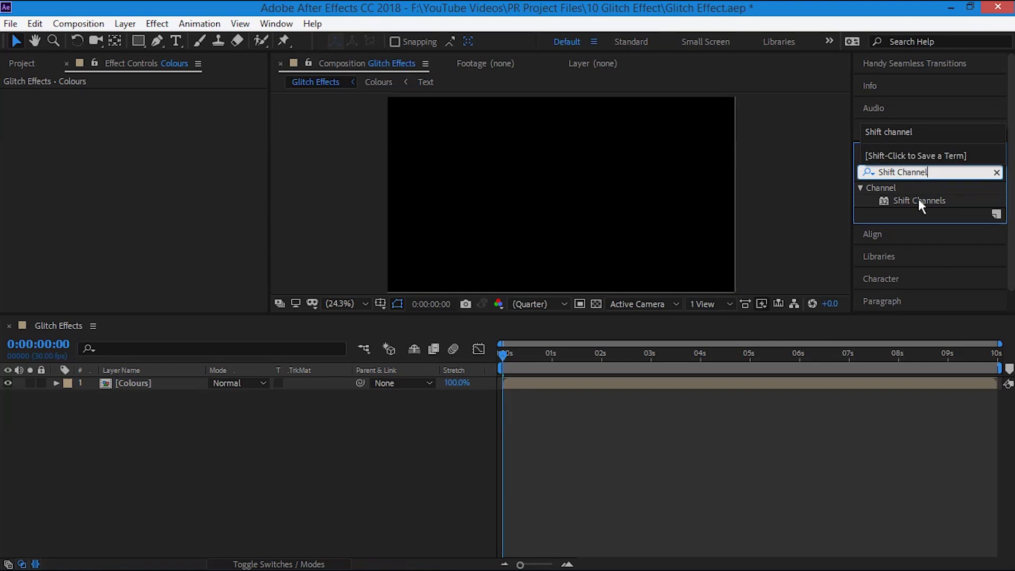
pyautogui.moveTo(918, 200); pyautogui.dragTo(151, 382)
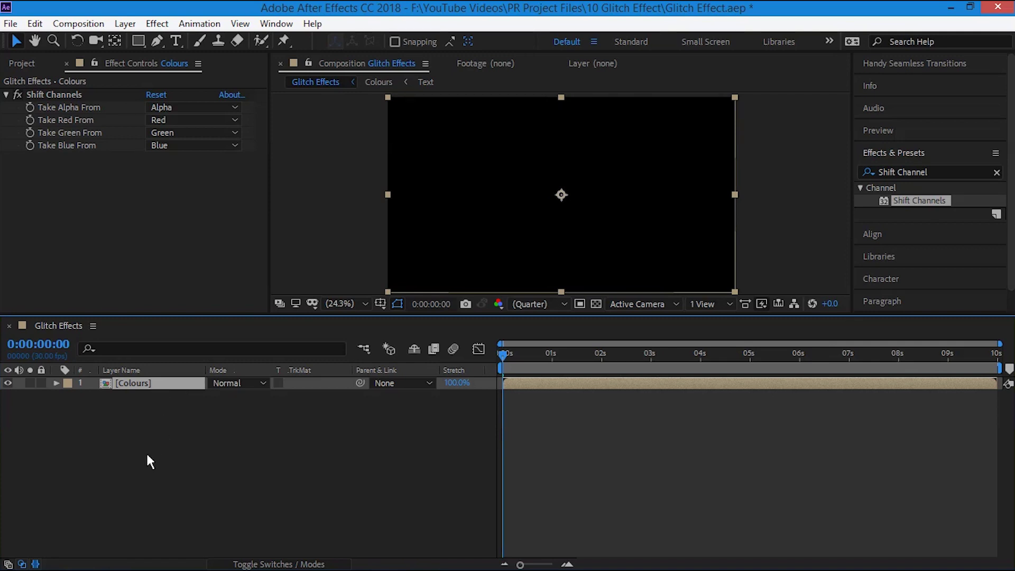
# Step: Duplicate the Colours layer twice so there are three stacked copies
pyautogui.hotkey('ctrl', 'd')
pyautogui.hotkey('ctrl', 'd')
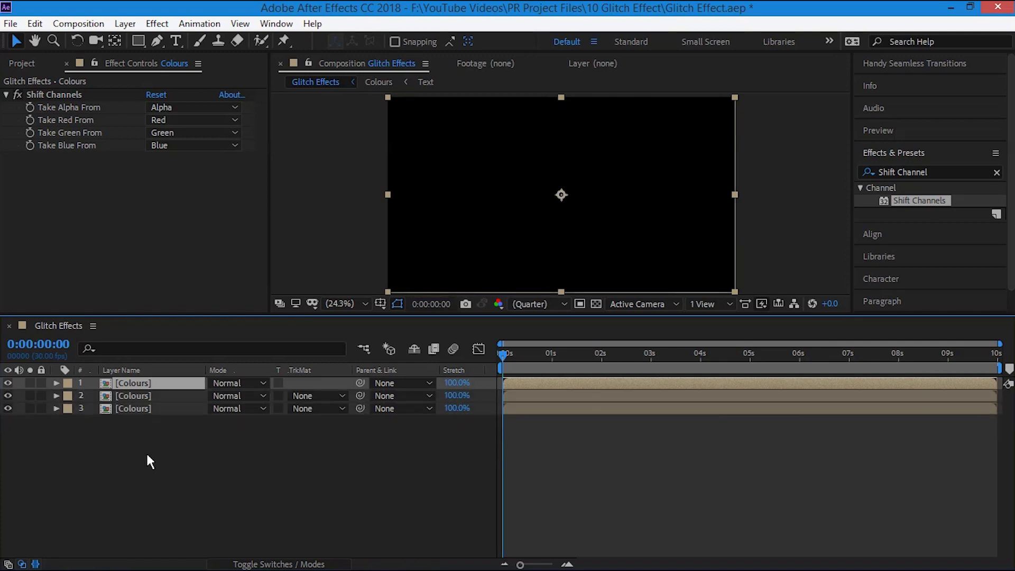
pyautogui.click(186, 444)
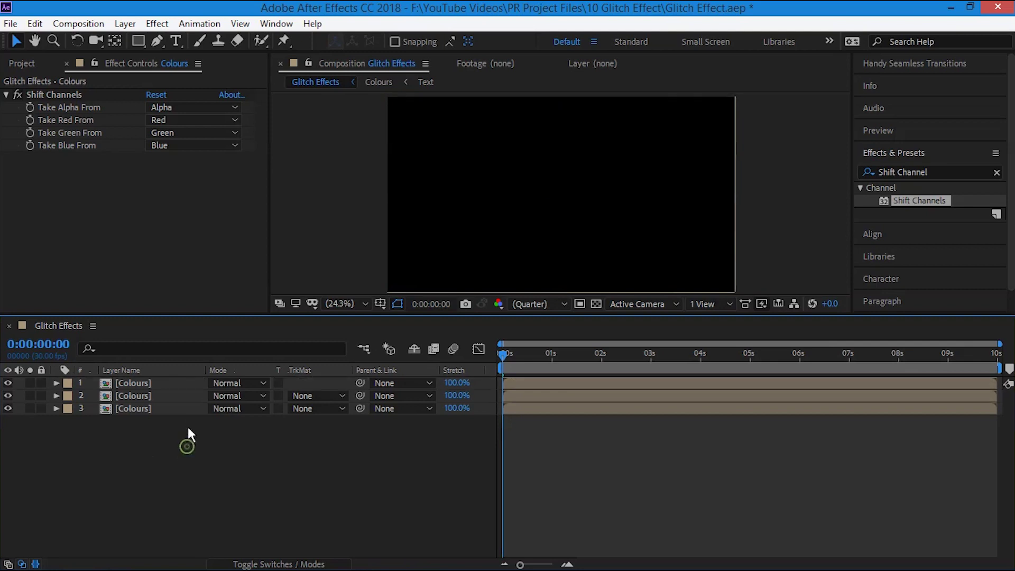
# Step: Isolate red on the top Colours layer by taking green and blue from Full Off, and check it at 0:00:00:19
pyautogui.click(168, 386)
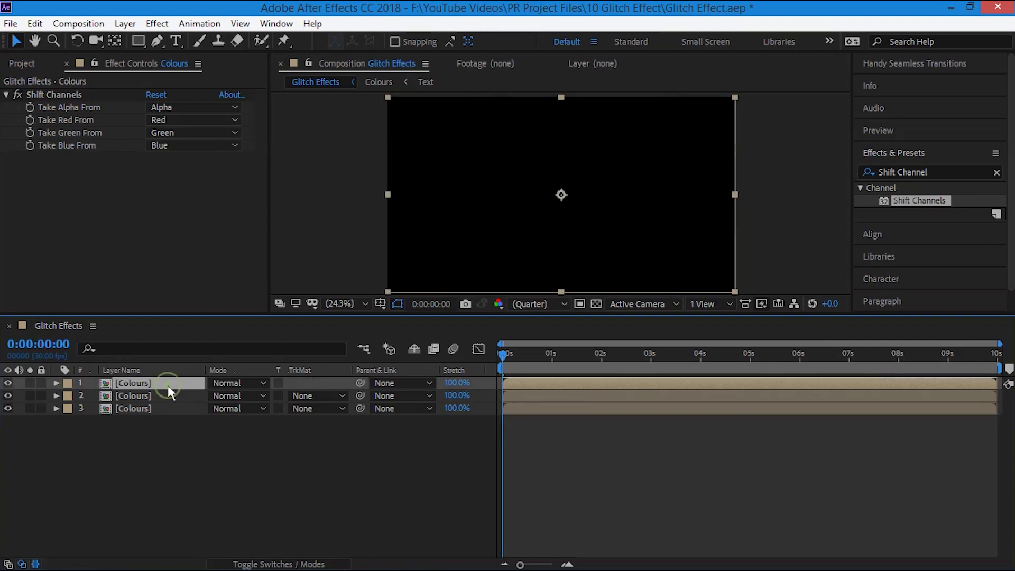
pyautogui.click(193, 133)
pyautogui.click(201, 296)
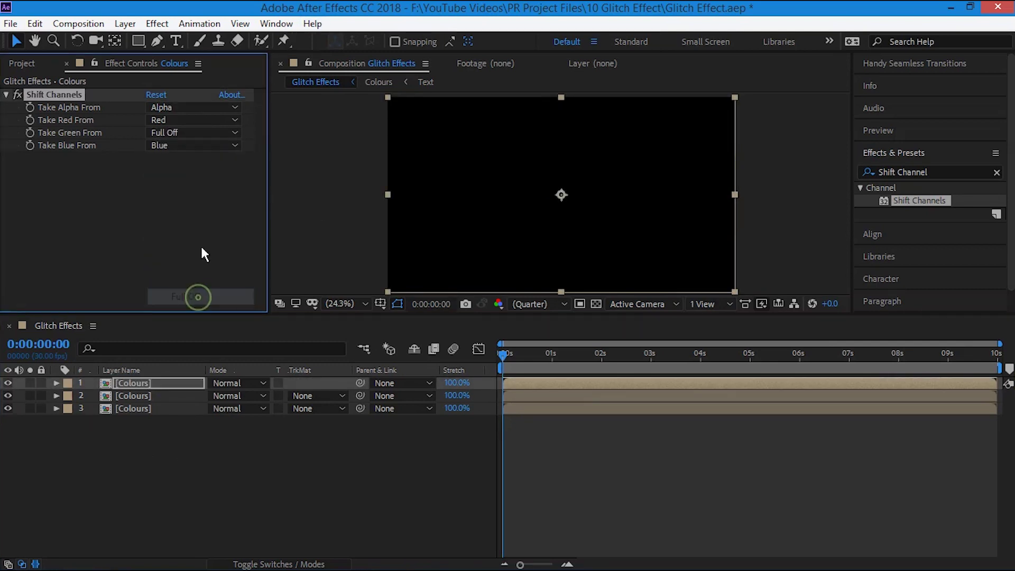
pyautogui.click(196, 146)
pyautogui.click(200, 309)
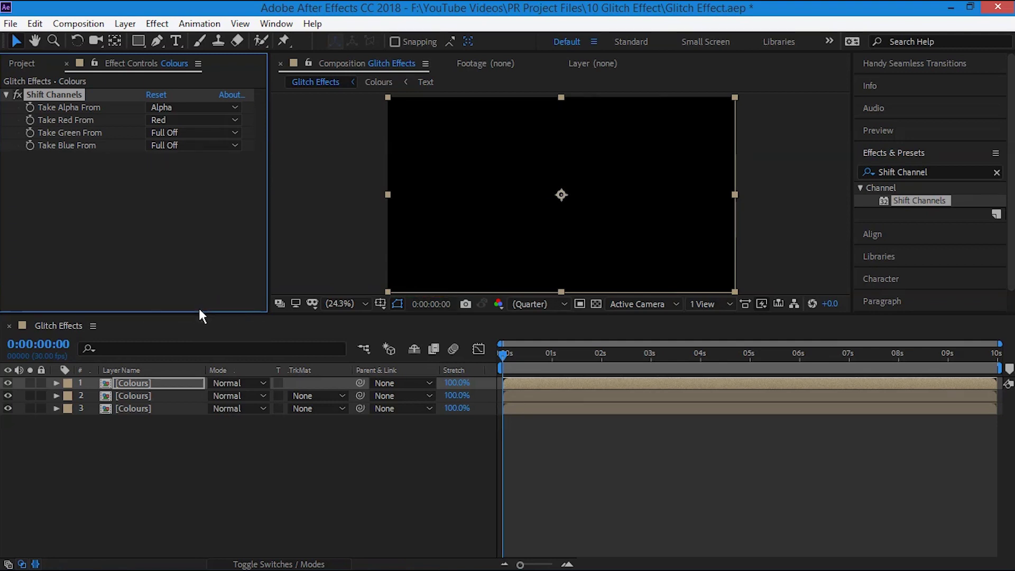
pyautogui.click(533, 354)
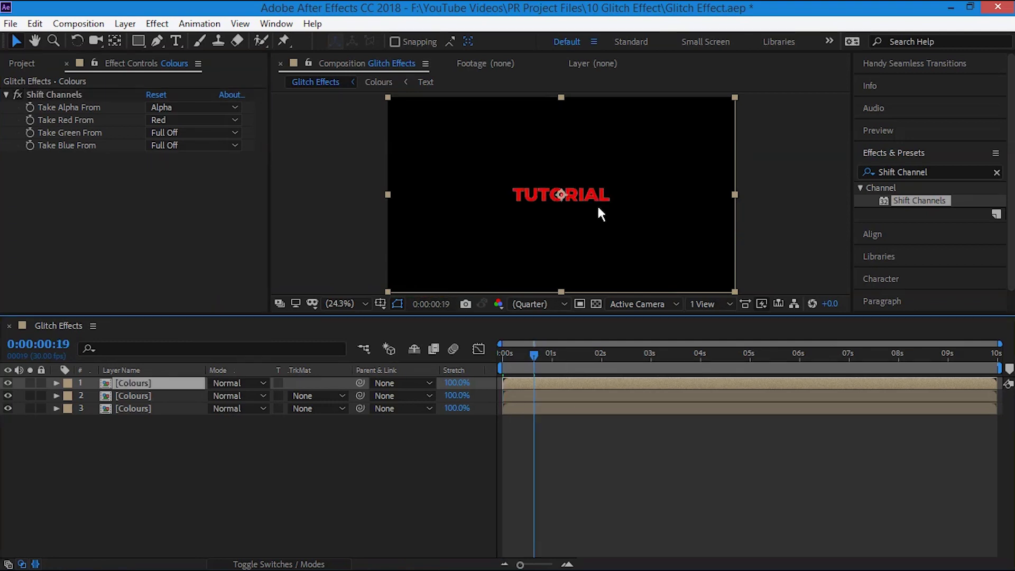
# Step: Isolate green on the middle Colours layer by taking red and blue from Full Off, and check it with the top layer briefly hidden
pyautogui.click(156, 398)
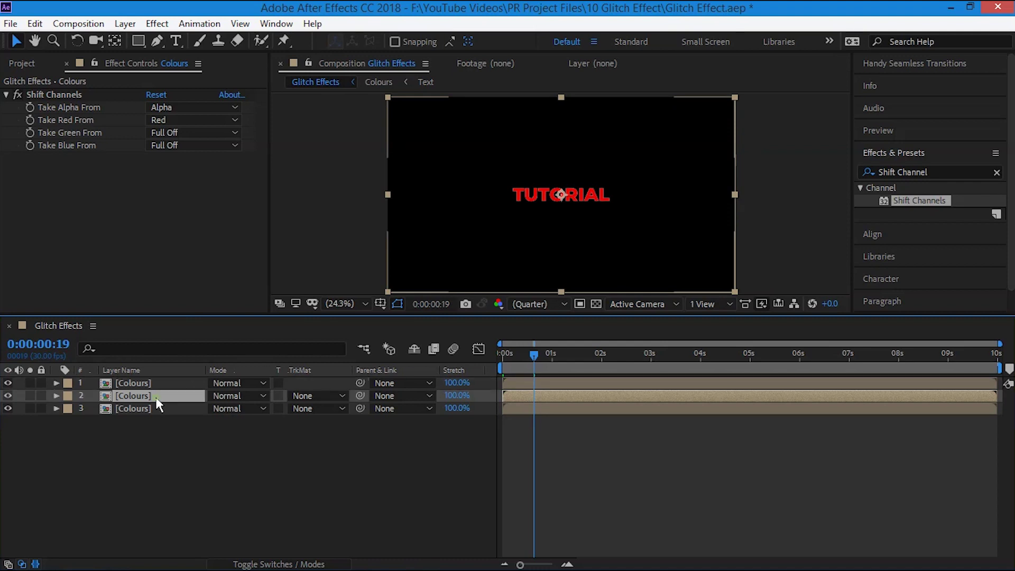
pyautogui.click(206, 118)
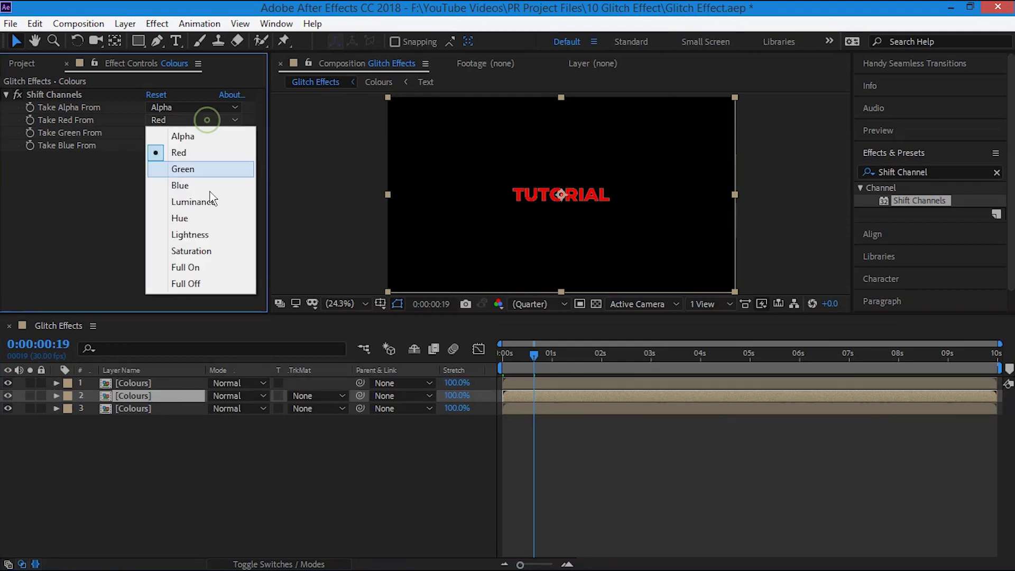
pyautogui.click(214, 286)
pyautogui.click(196, 144)
pyautogui.click(190, 309)
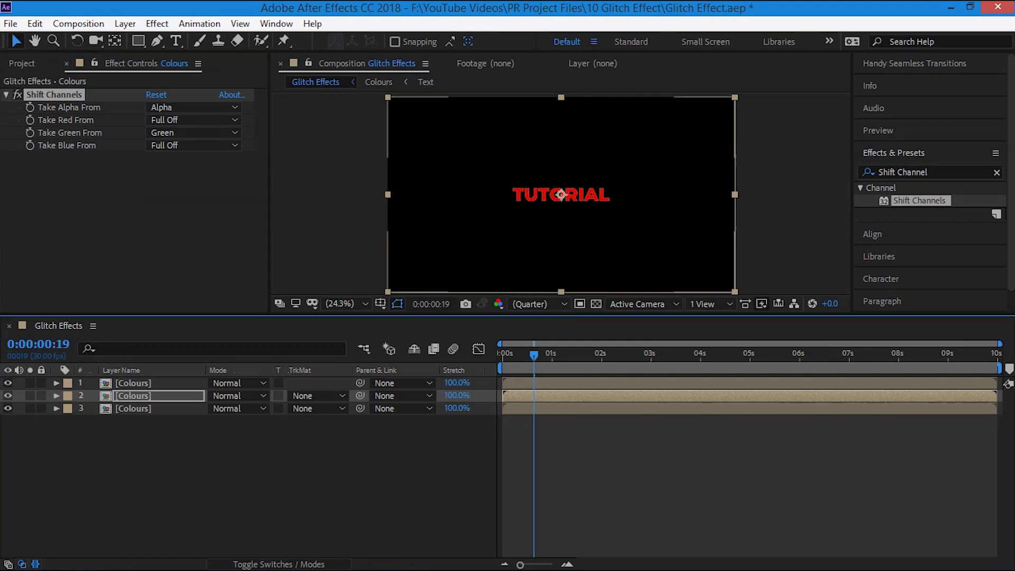
pyautogui.click(8, 382)
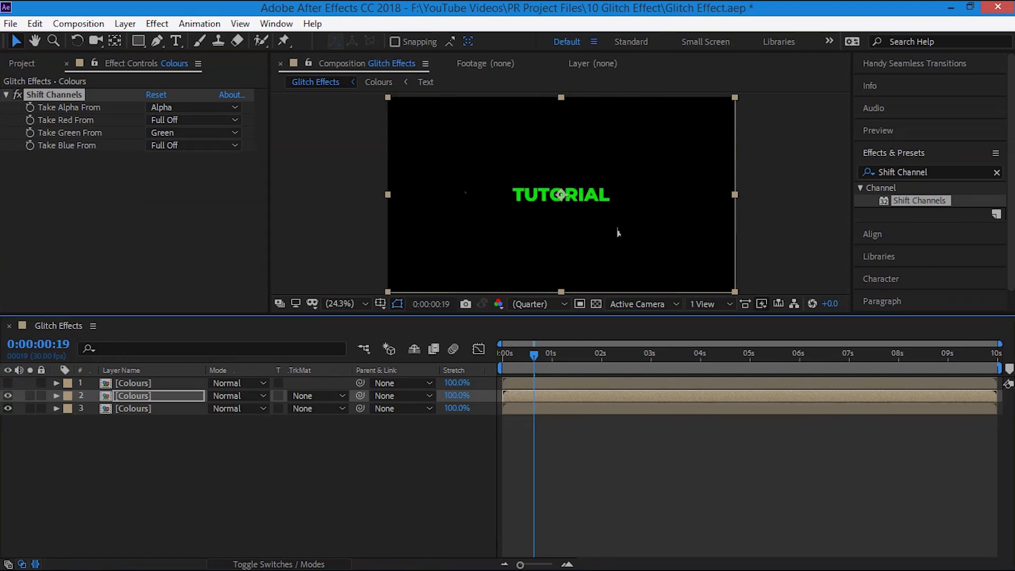
pyautogui.click(7, 383)
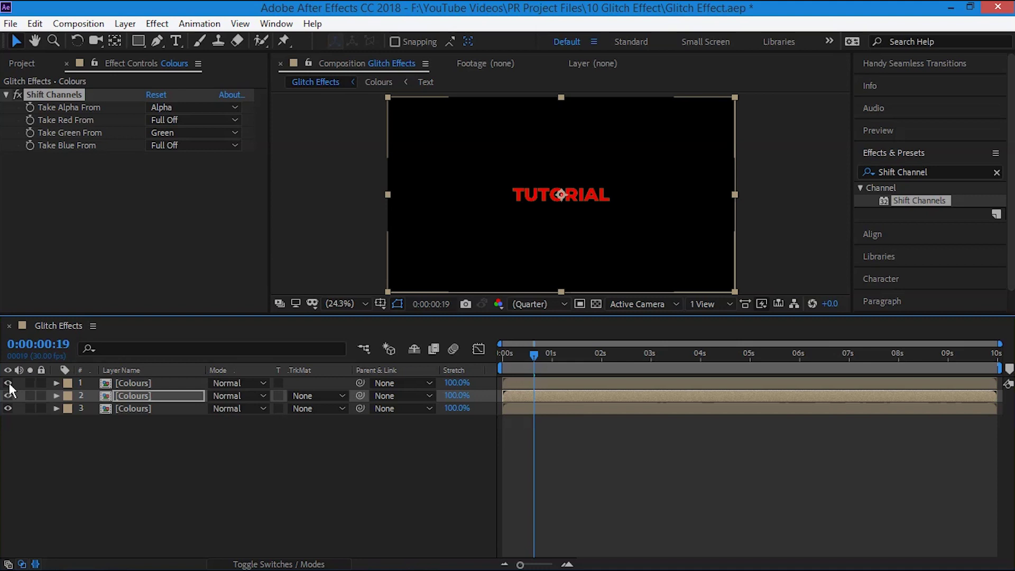
# Step: Isolate blue on the lowest Colours layer by taking red and green from Full Off, and check that layer in solo
pyautogui.click(168, 410)
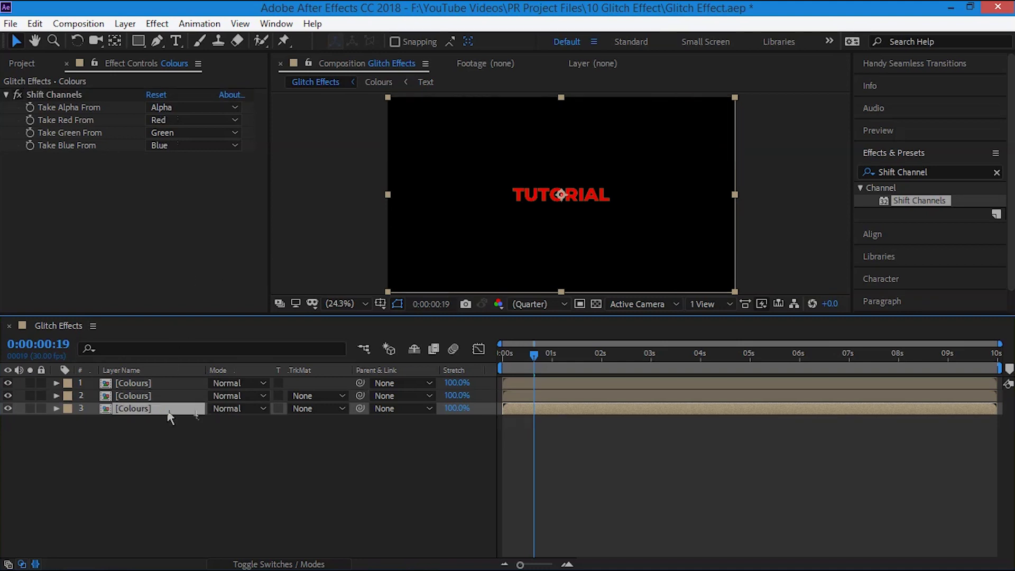
pyautogui.click(206, 123)
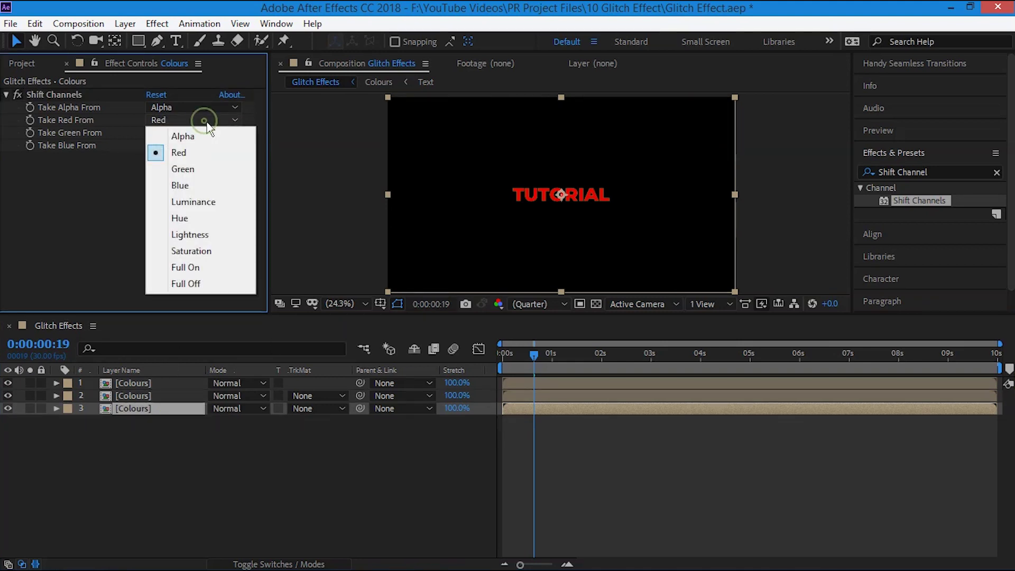
pyautogui.click(201, 281)
pyautogui.click(227, 133)
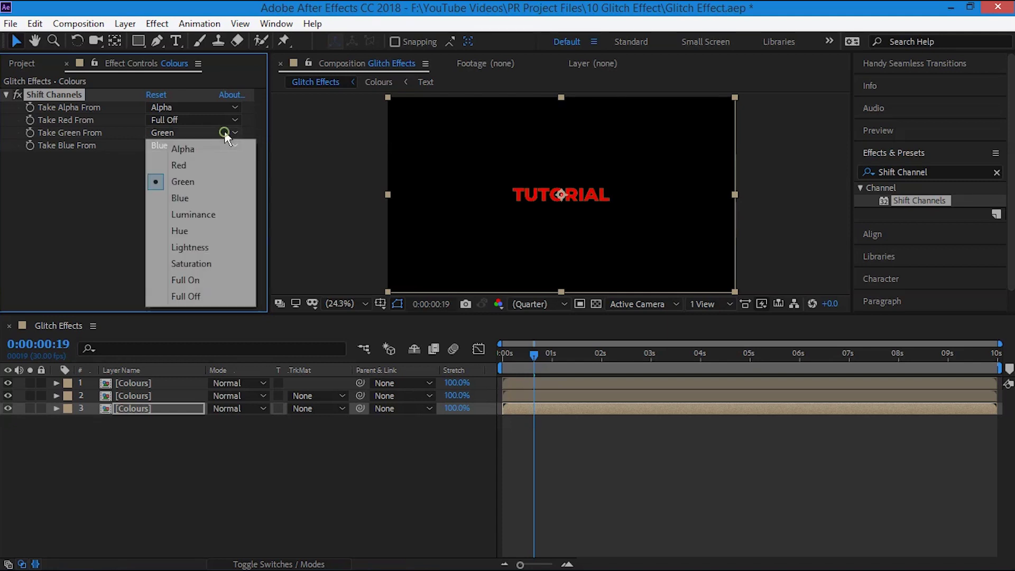
pyautogui.click(211, 297)
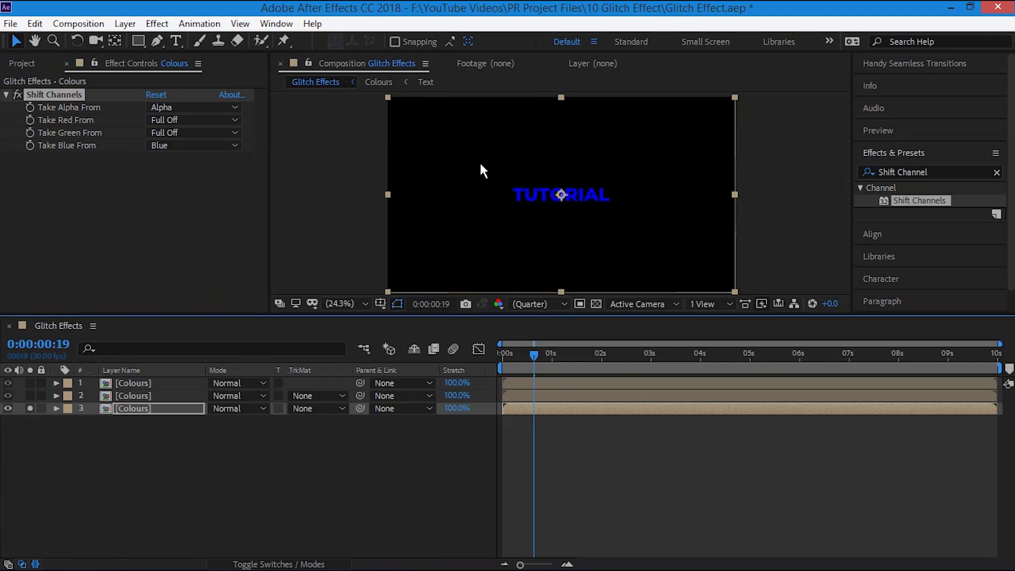
pyautogui.click(30, 408)
# Step: Set the blending mode of all three Colours layers to Add
pyautogui.hotkey('ctrl', 'a')
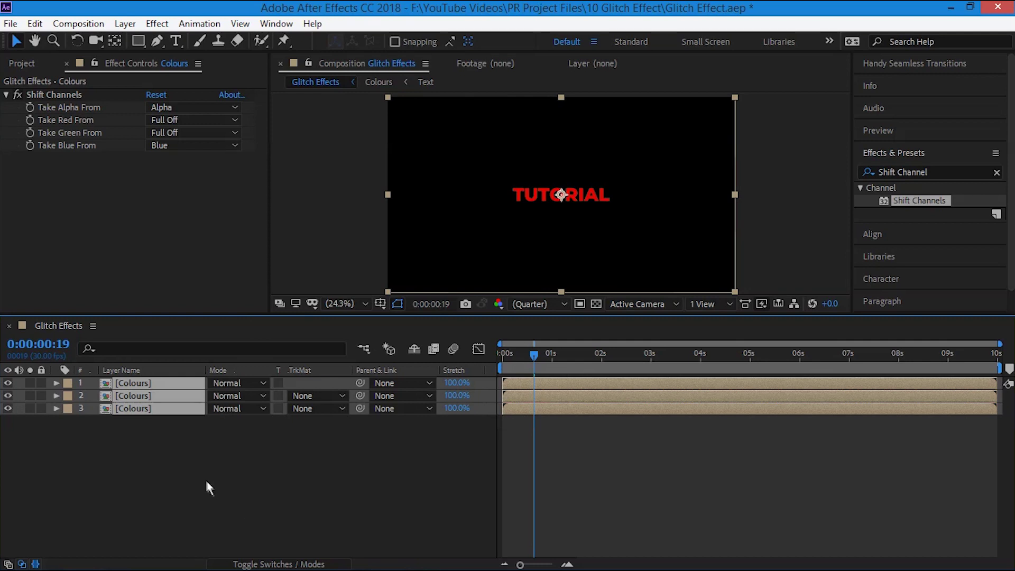
pyautogui.click(208, 487)
pyautogui.moveTo(201, 460); pyautogui.dragTo(153, 383)
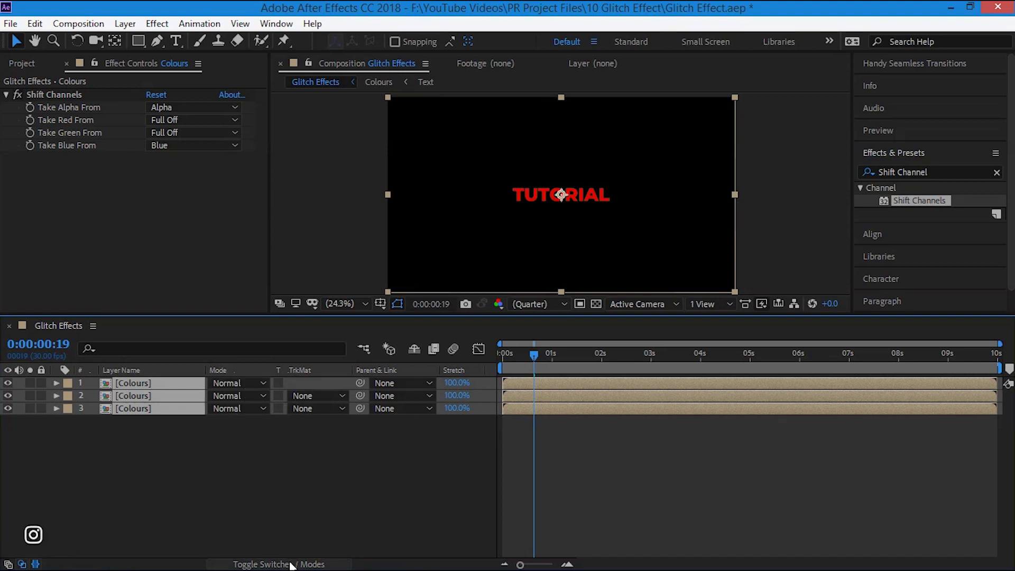
pyautogui.click(290, 564)
pyautogui.click(290, 564)
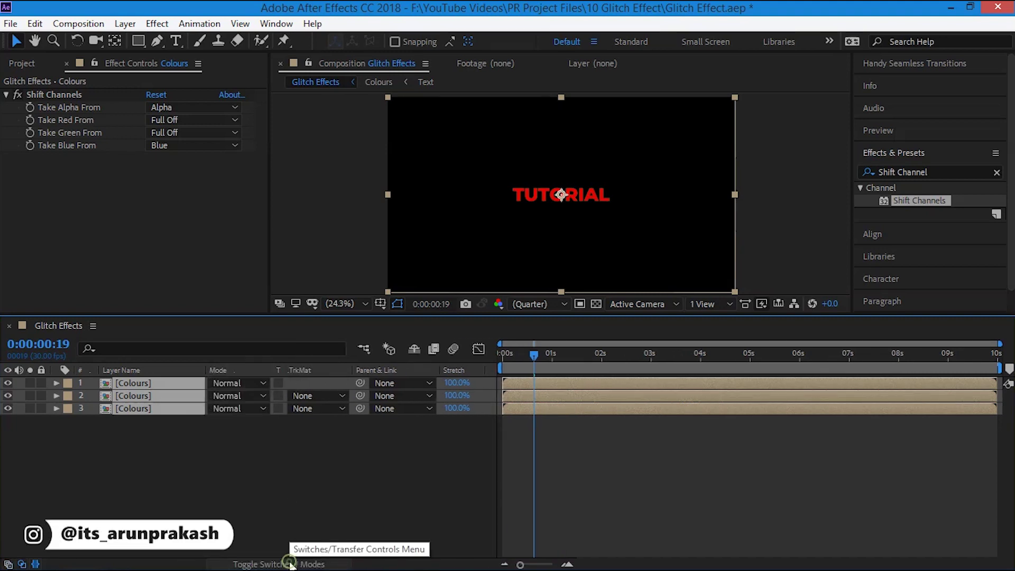
pyautogui.click(256, 392)
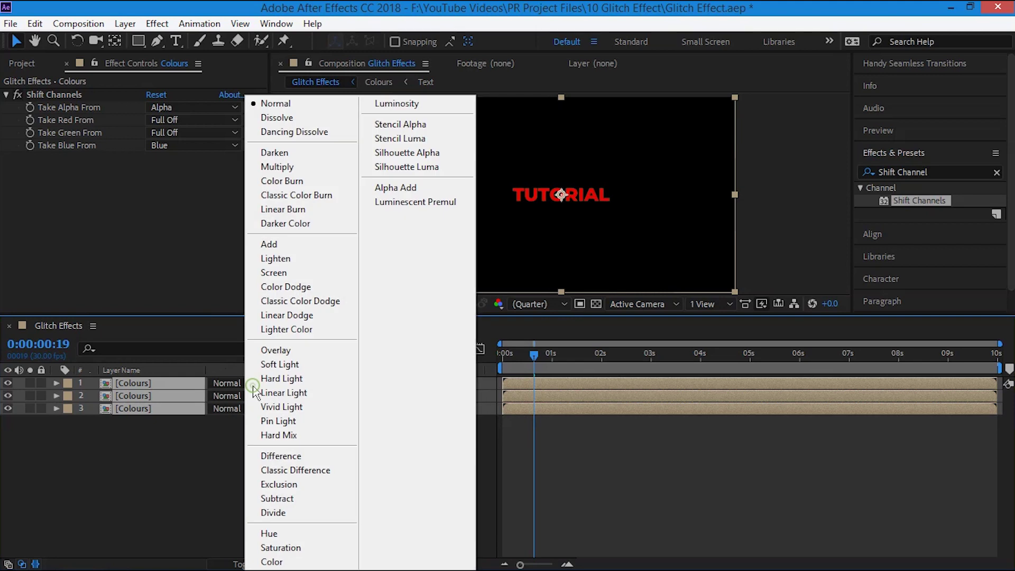
pyautogui.click(299, 250)
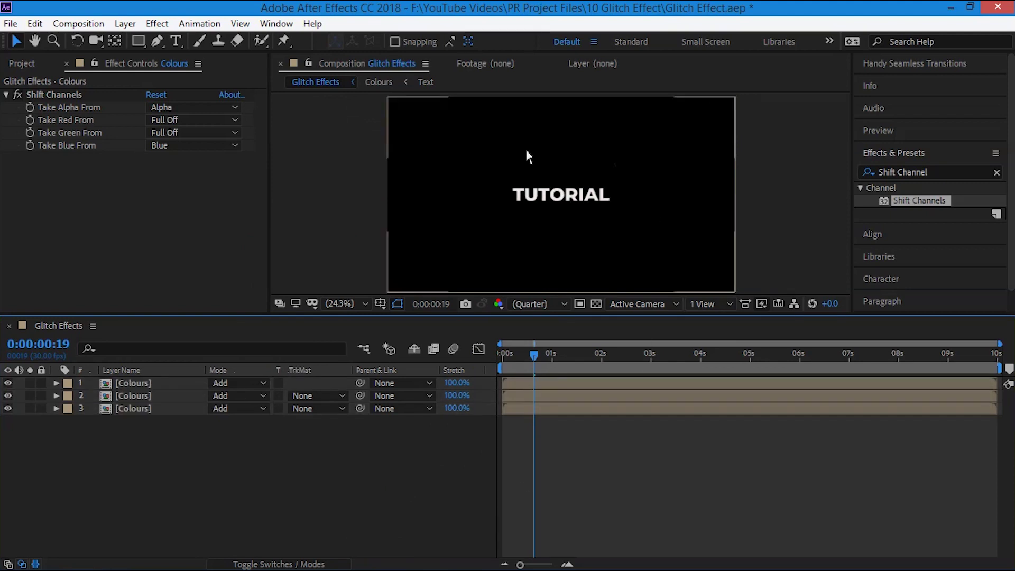
# Step: Preview the combined colour layers from the start of the composition and return to the first frame
pyautogui.press('Home')
pyautogui.press('space')
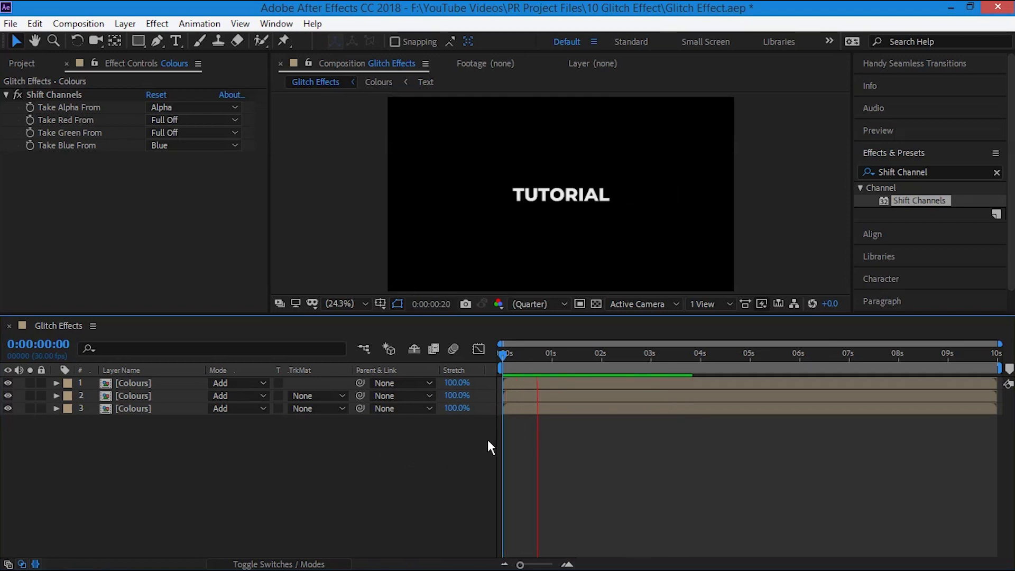
pyautogui.moveTo(521, 353); pyautogui.dragTo(499, 353)
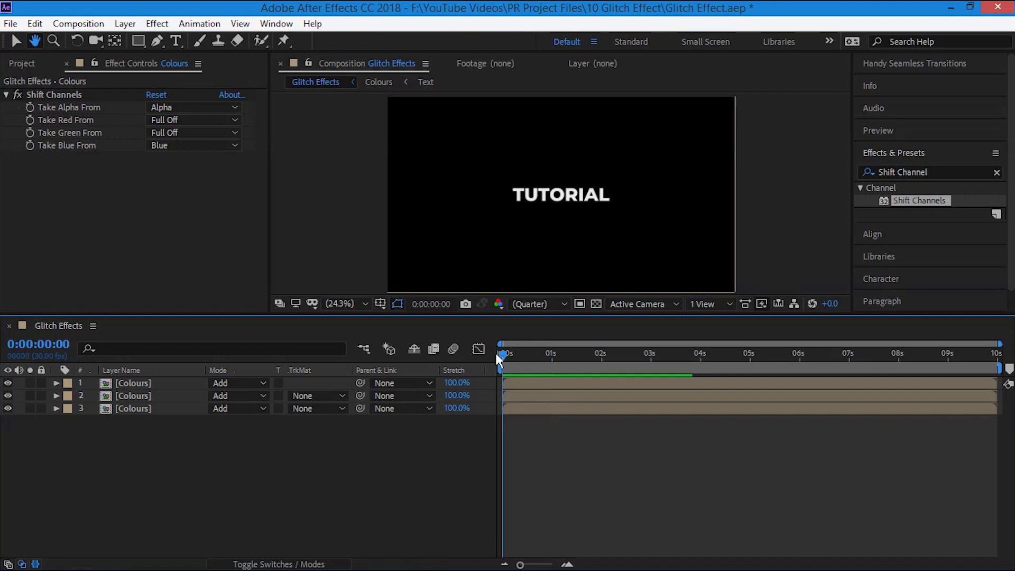
# Step: Shift the middle, green-channel Colours layer one frame later in the timeline
pyautogui.press('=')
pyautogui.press('=')
pyautogui.press('=')
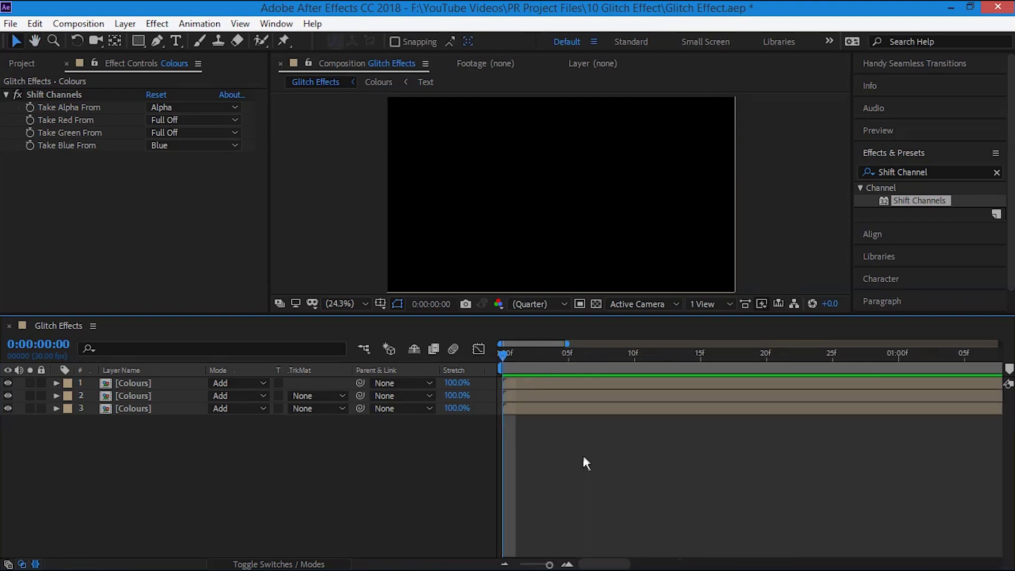
pyautogui.click(511, 399)
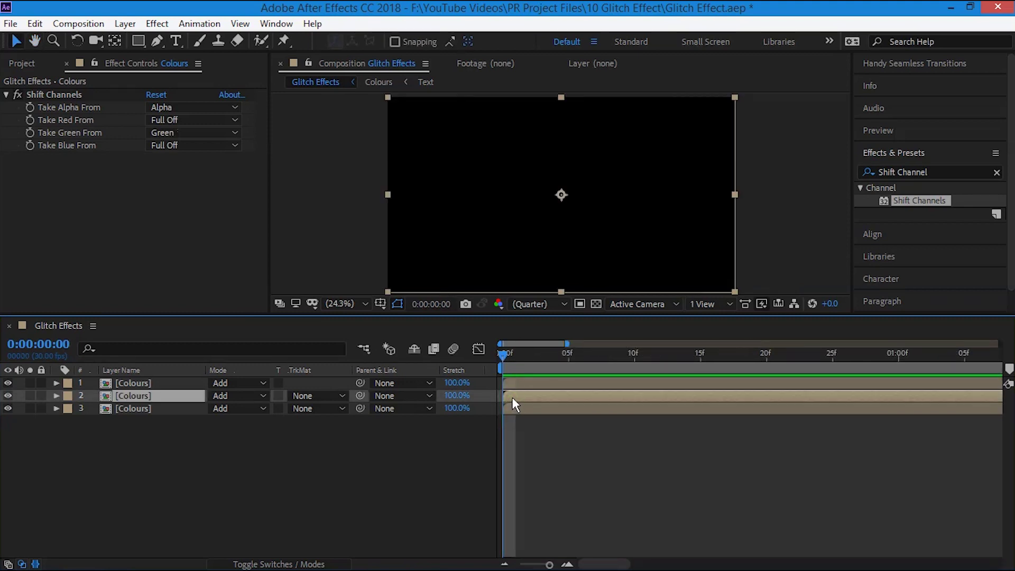
pyautogui.moveTo(513, 400); pyautogui.dragTo(525, 400)
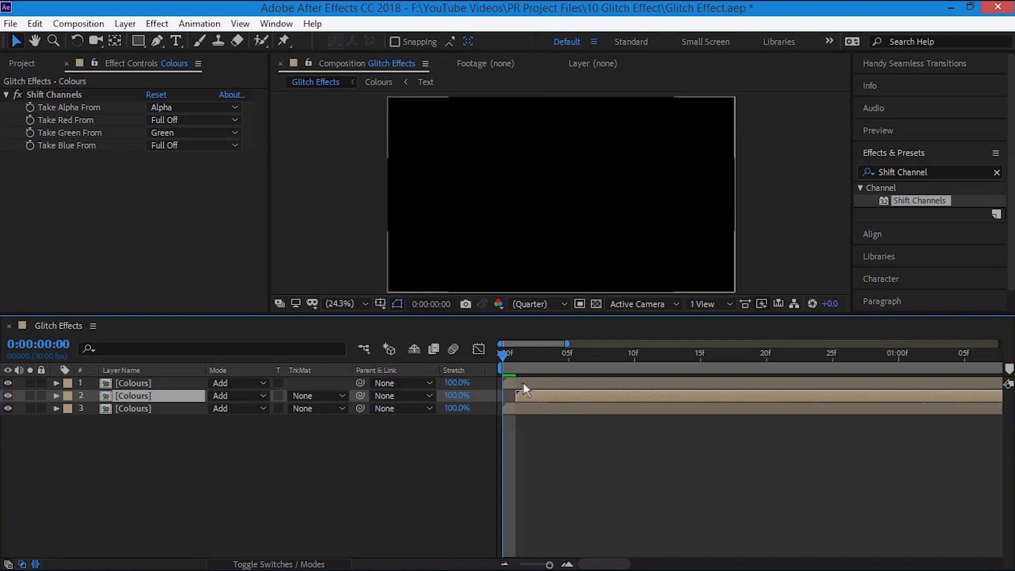
# Step: Shift the top, red-channel Colours layer two frames later in the timeline and preview the whole composition
pyautogui.click(514, 382)
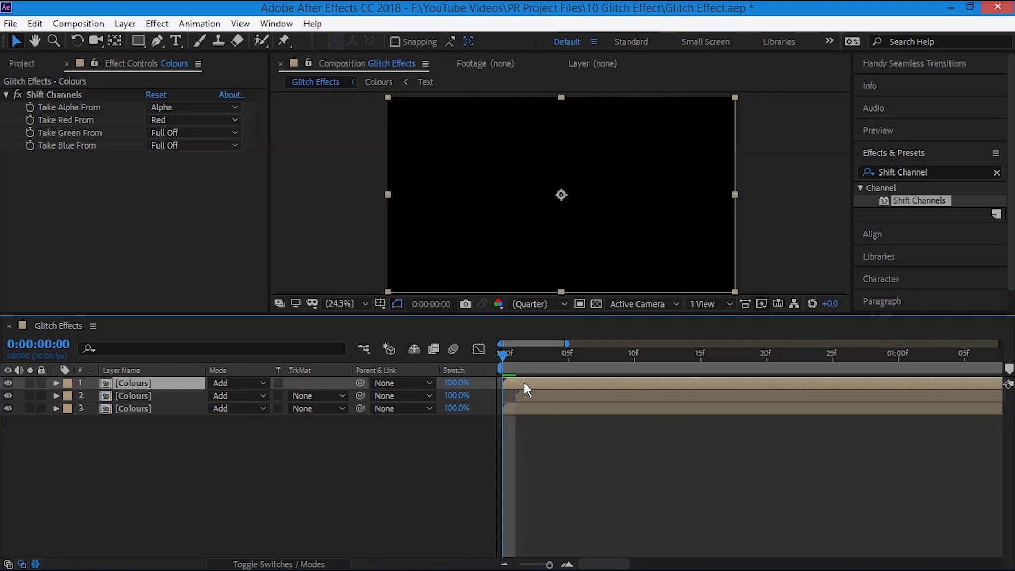
pyautogui.moveTo(511, 382); pyautogui.dragTo(534, 383)
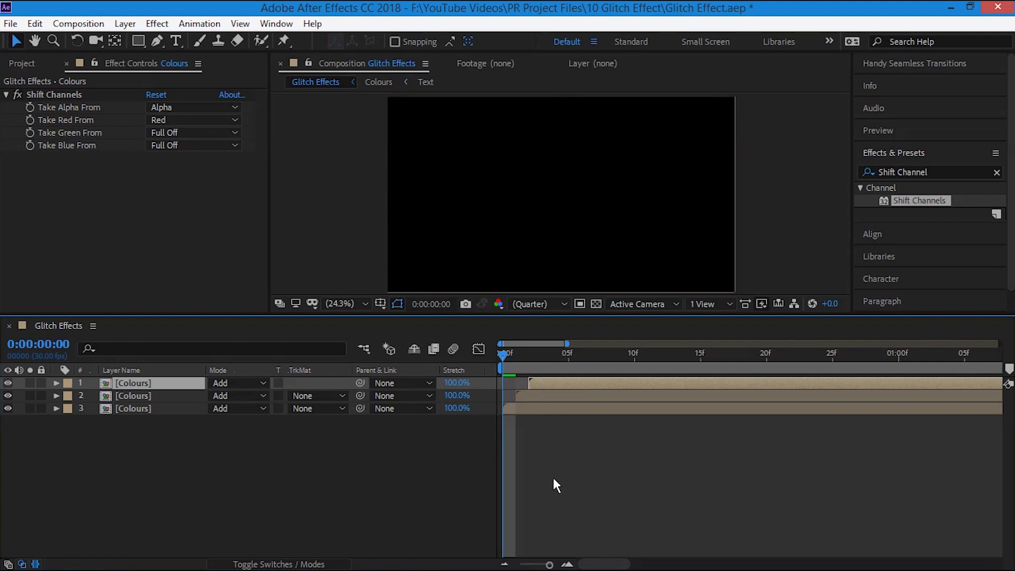
pyautogui.press(';')
pyautogui.press('h')
pyautogui.press('space')
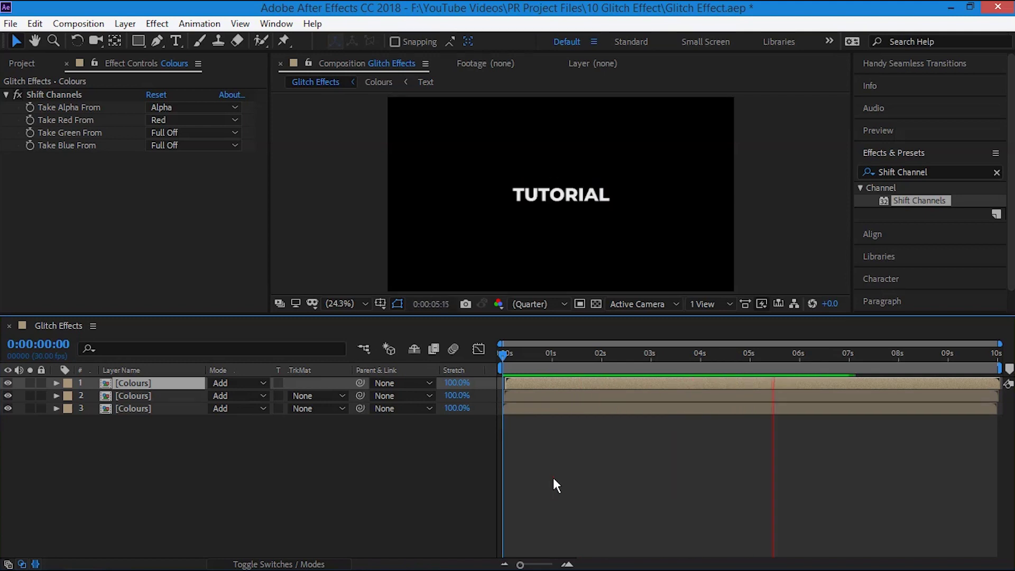
pyautogui.click(233, 477)
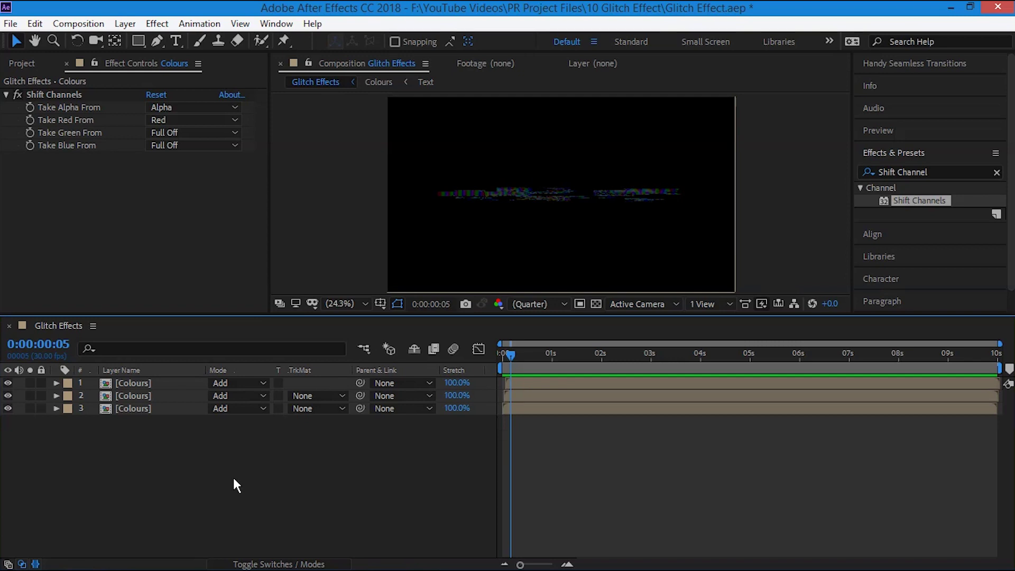
pyautogui.click(177, 469)
pyautogui.click(151, 450)
# Step: Place the Google logo PNG beneath the TUTORIAL layer in the nested Text composition and hide the TUTORIAL layer
pyautogui.doubleClick(161, 378)
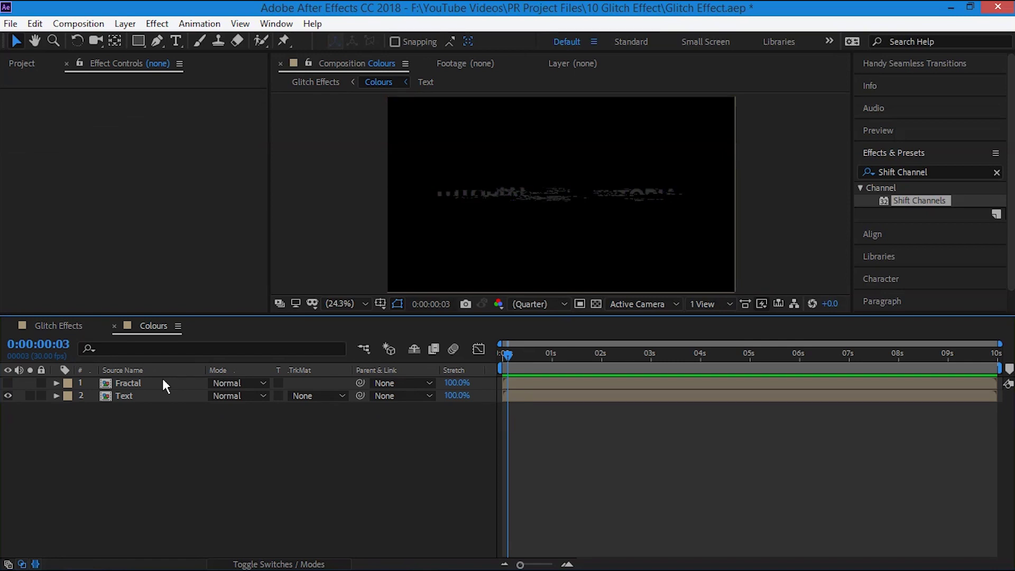
pyautogui.doubleClick(123, 395)
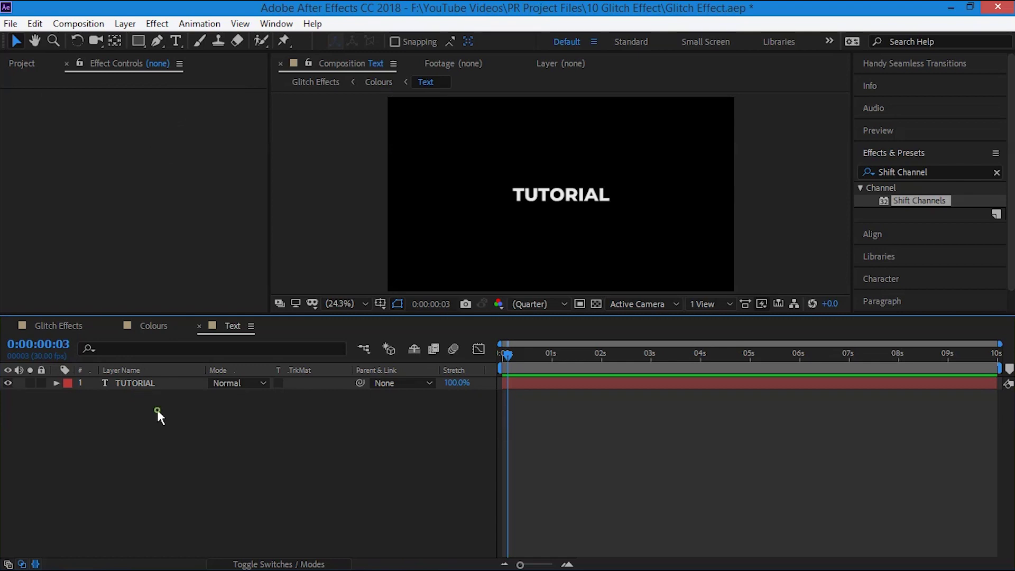
pyautogui.click(22, 63)
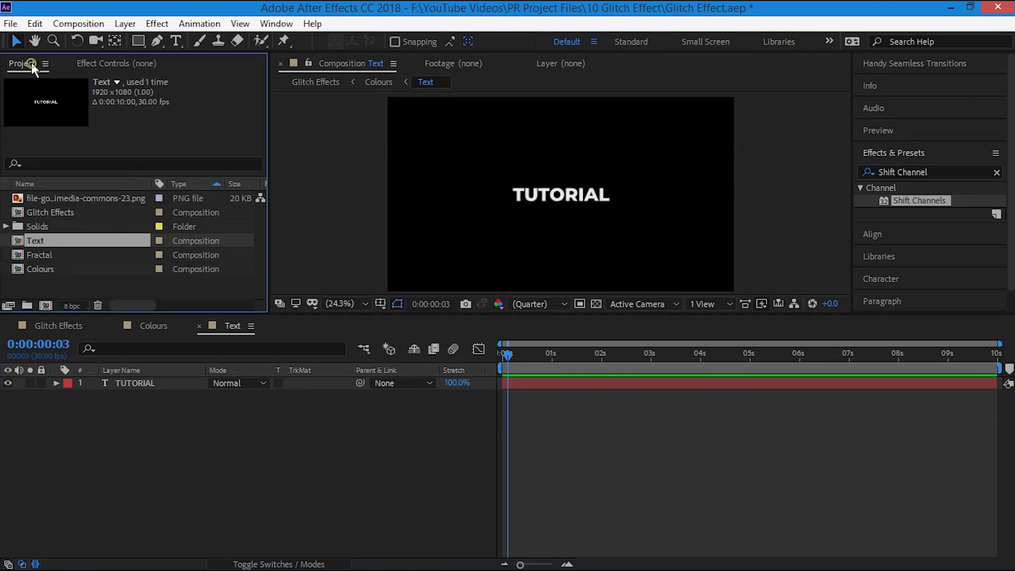
pyautogui.click(87, 210)
pyautogui.click(120, 287)
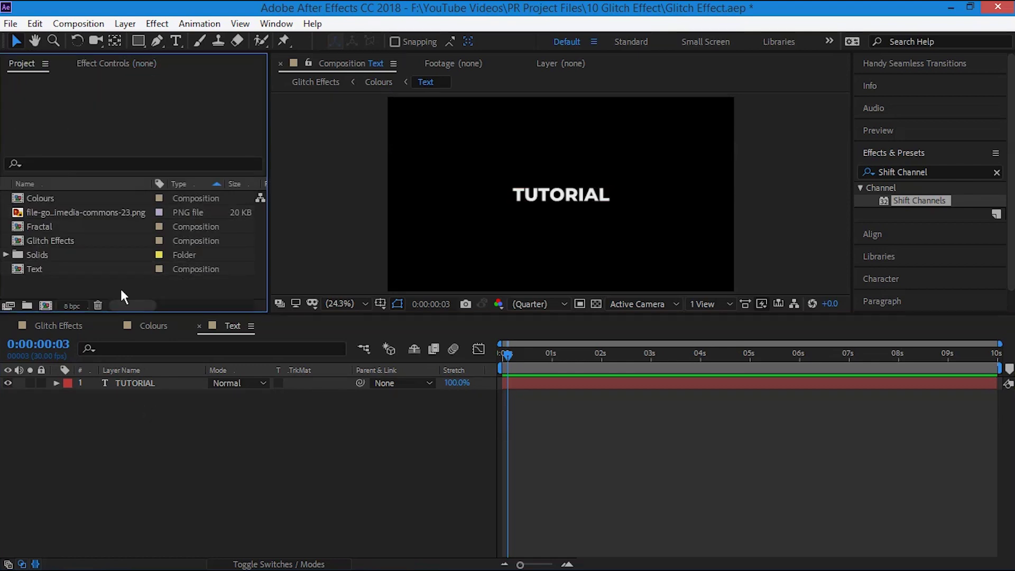
pyautogui.click(94, 210)
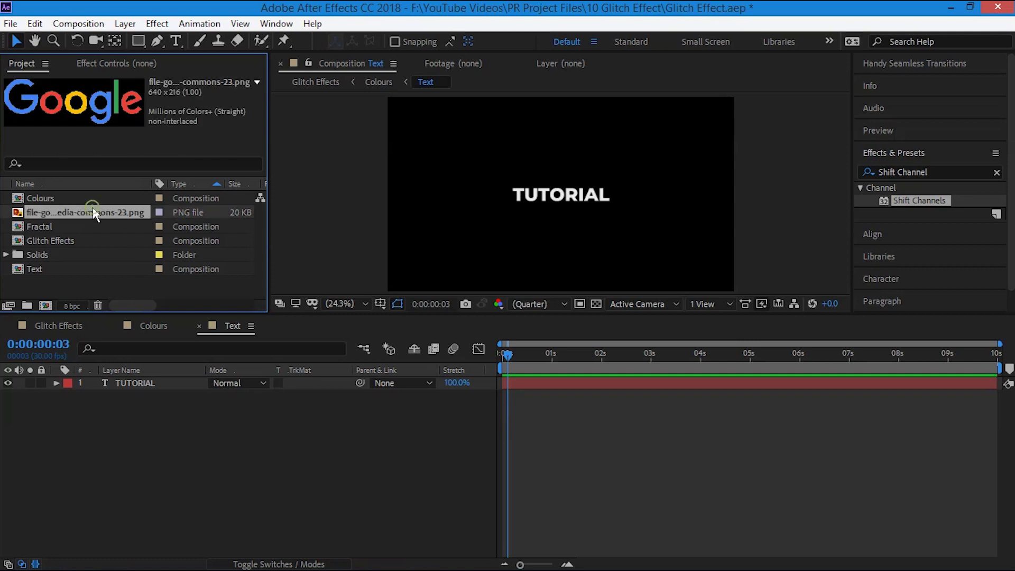
pyautogui.moveTo(86, 216); pyautogui.dragTo(131, 395)
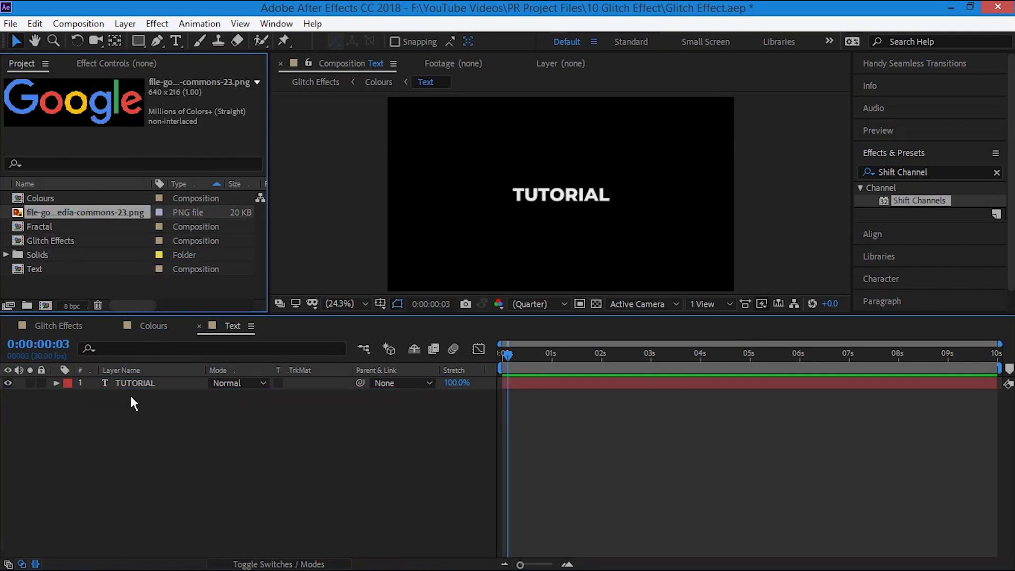
pyautogui.click(8, 383)
pyautogui.click(168, 447)
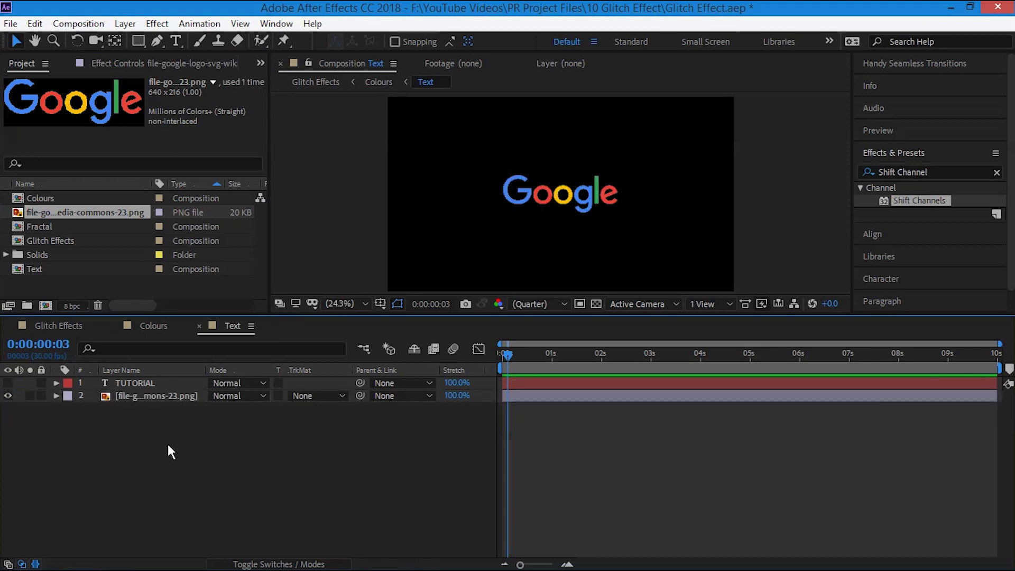
# Step: Preview the glitch on the Google logo in the Glitch Effects composition
pyautogui.click(55, 326)
pyautogui.press('space')
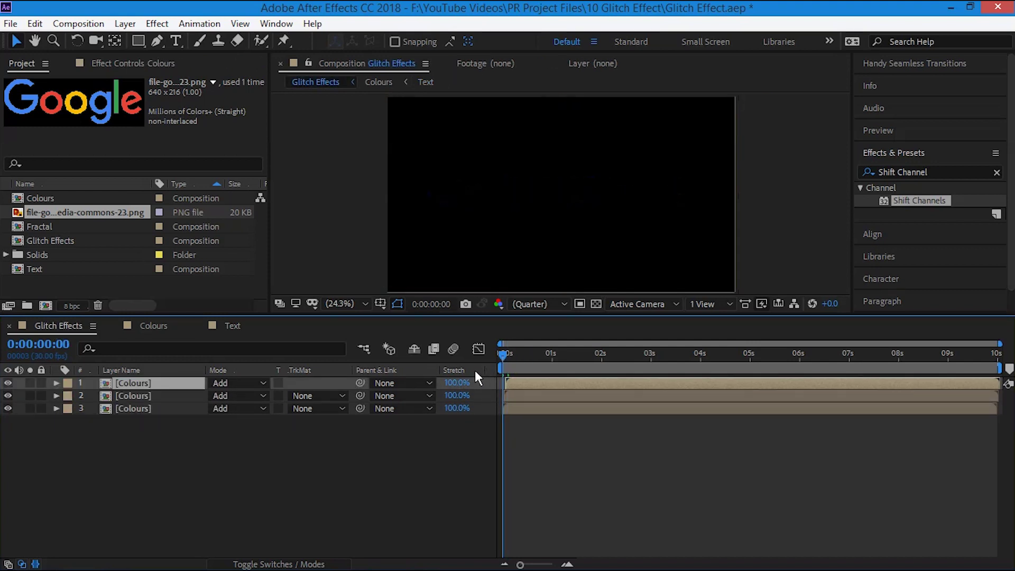
pyautogui.press('space')
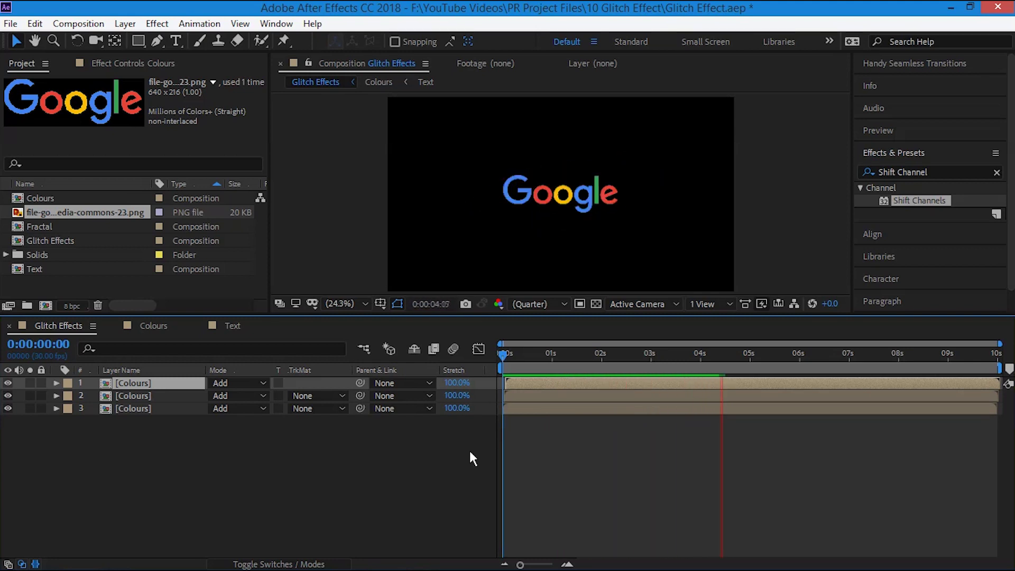
pyautogui.click(411, 442)
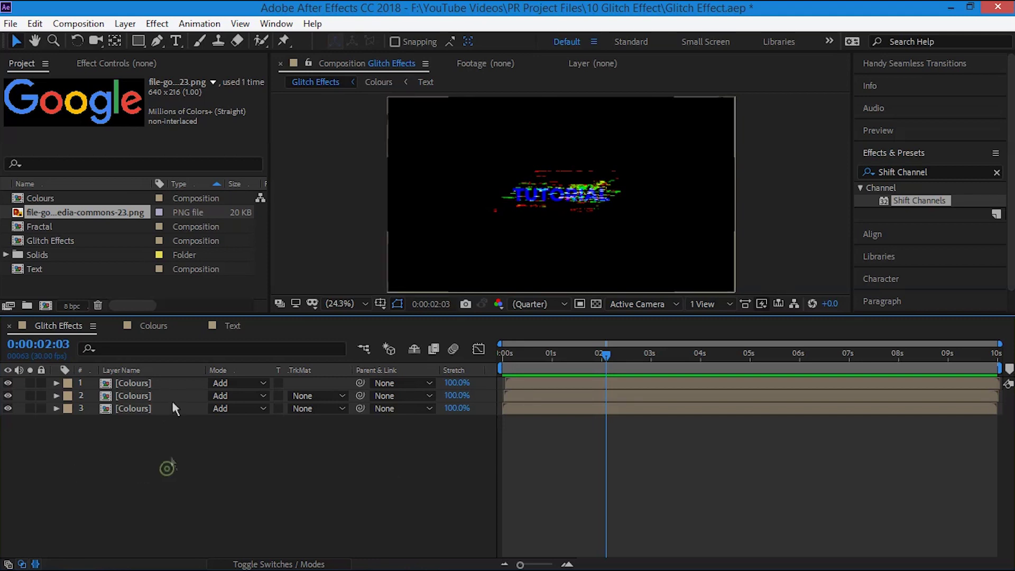
# Step: Reveal the Text layer's keyframes in the Colours composition and place the playhead at 0:00:02:00, inside the second displacement burst
pyautogui.click(170, 382)
pyautogui.doubleClick(169, 383)
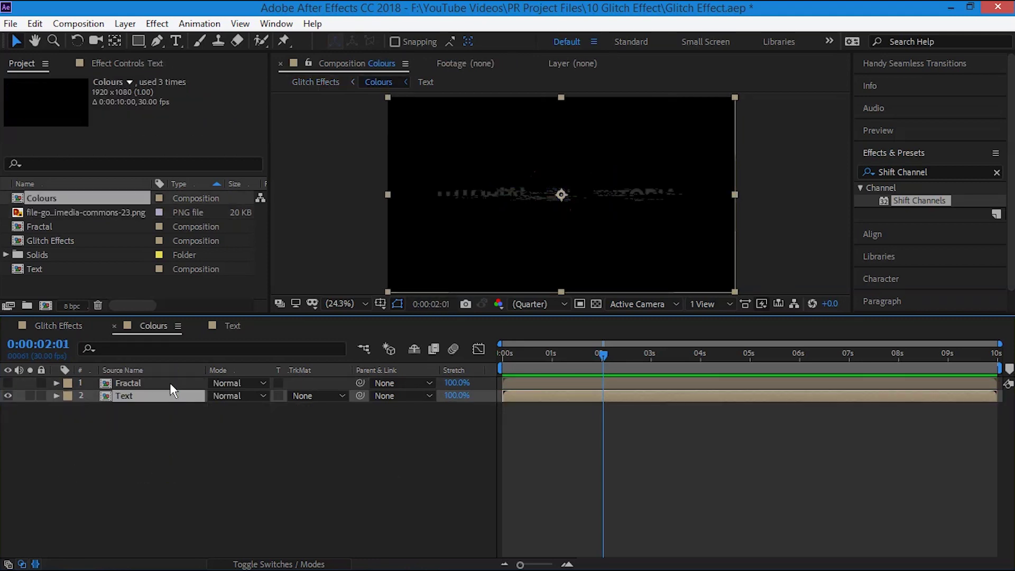
pyautogui.click(161, 396)
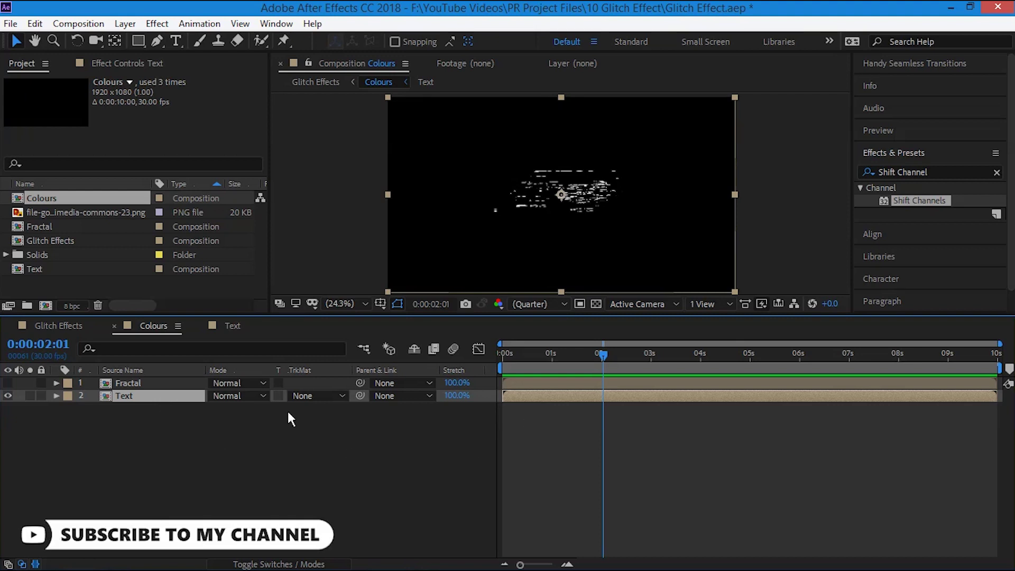
pyautogui.click(163, 446)
pyautogui.click(166, 398)
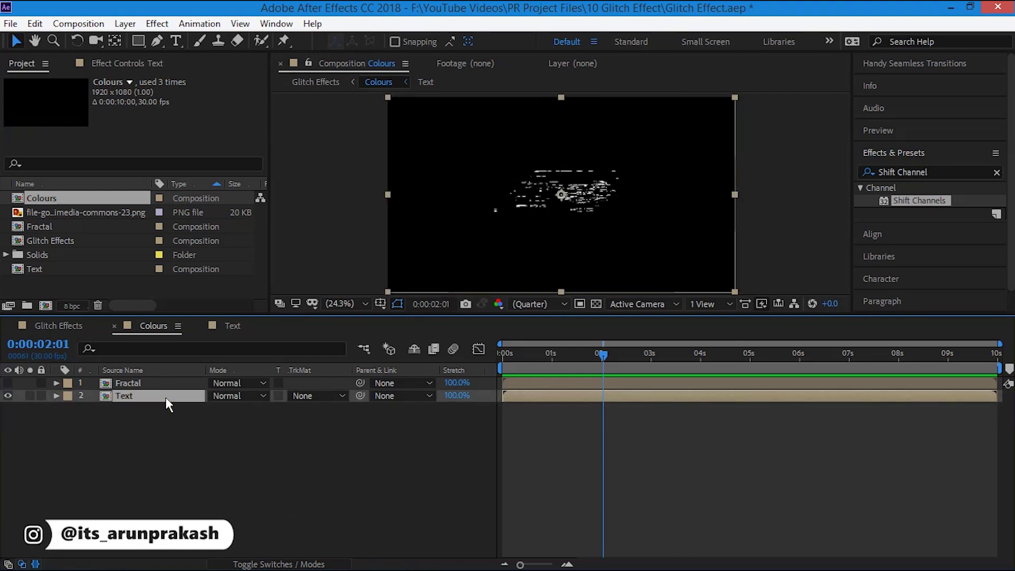
pyautogui.press('u')
pyautogui.click(562, 478)
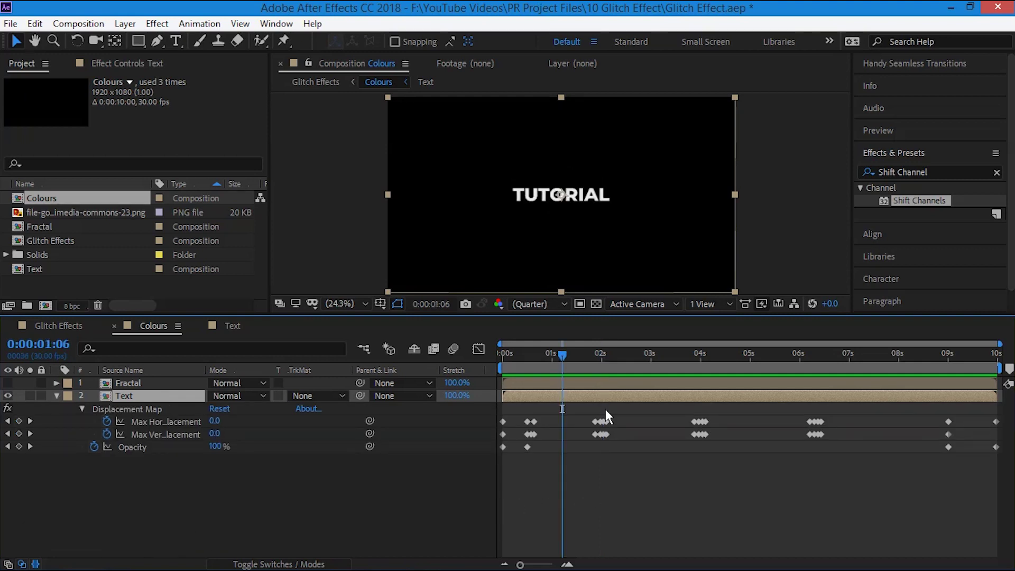
pyautogui.click(601, 359)
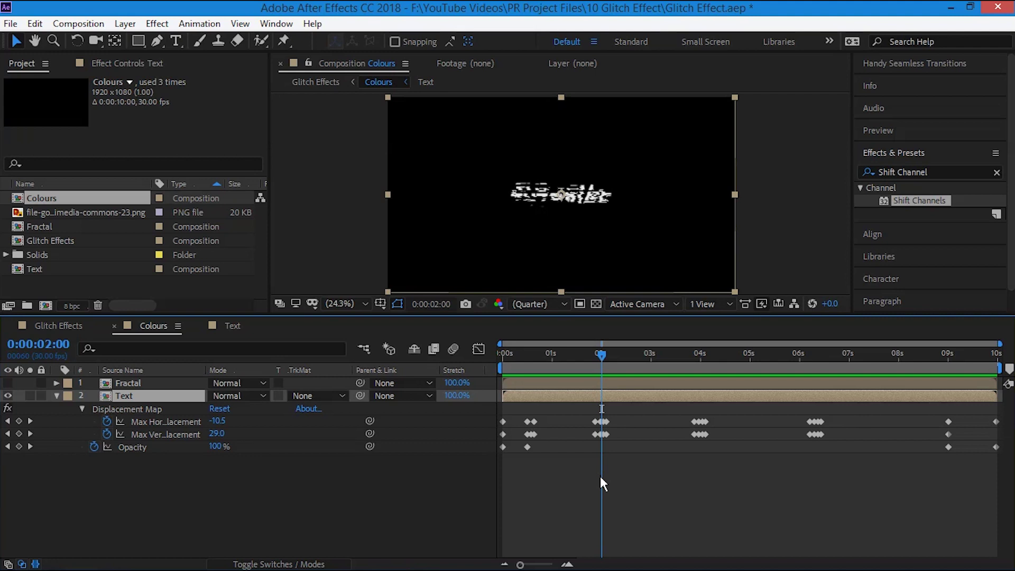
pyautogui.scroll(5, 600, 482)
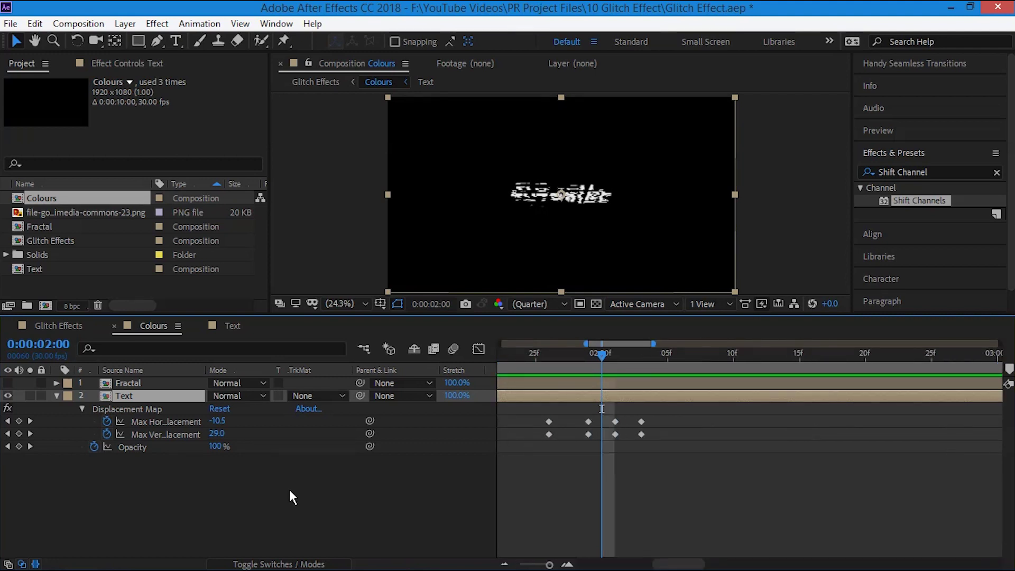
# Step: In the Text composition, duplicate the TUTORIAL layer, trimming the copy to start and the original to end at 0:00:02:00
pyautogui.doubleClick(170, 398)
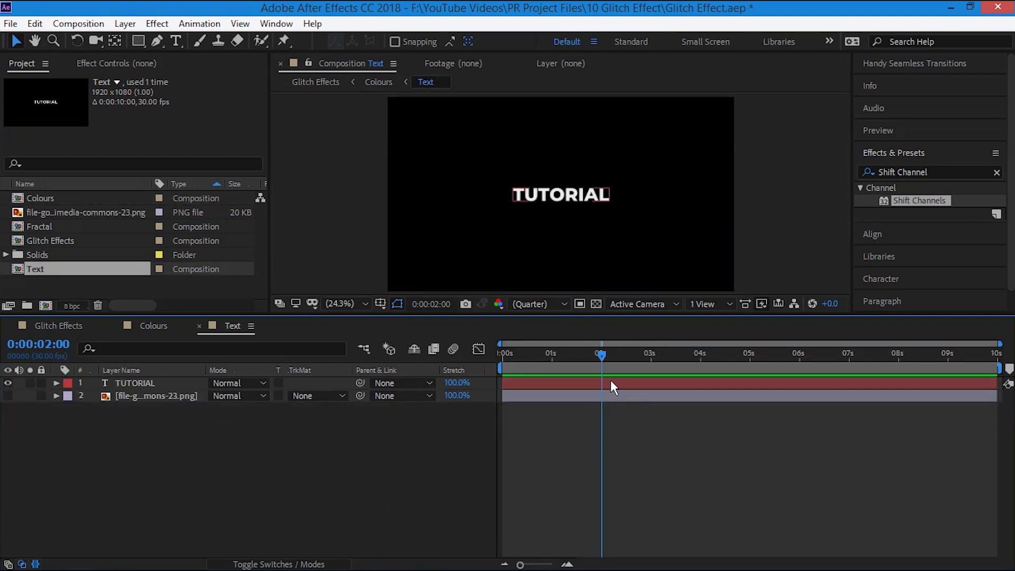
pyautogui.click(170, 380)
pyautogui.click(180, 382)
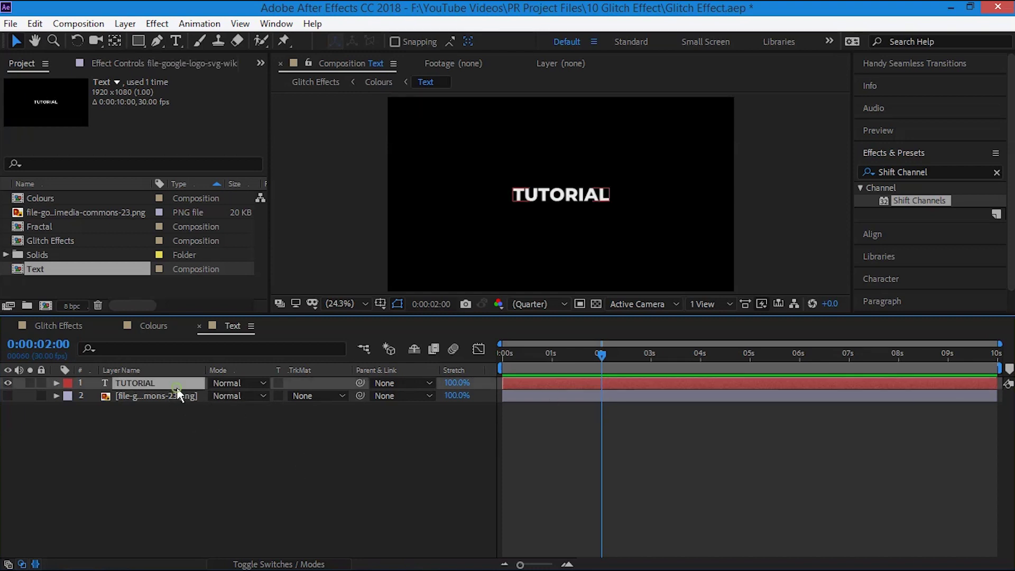
pyautogui.hotkey('ctrl', 'd')
pyautogui.click(661, 386)
pyautogui.hotkey('alt', '[')
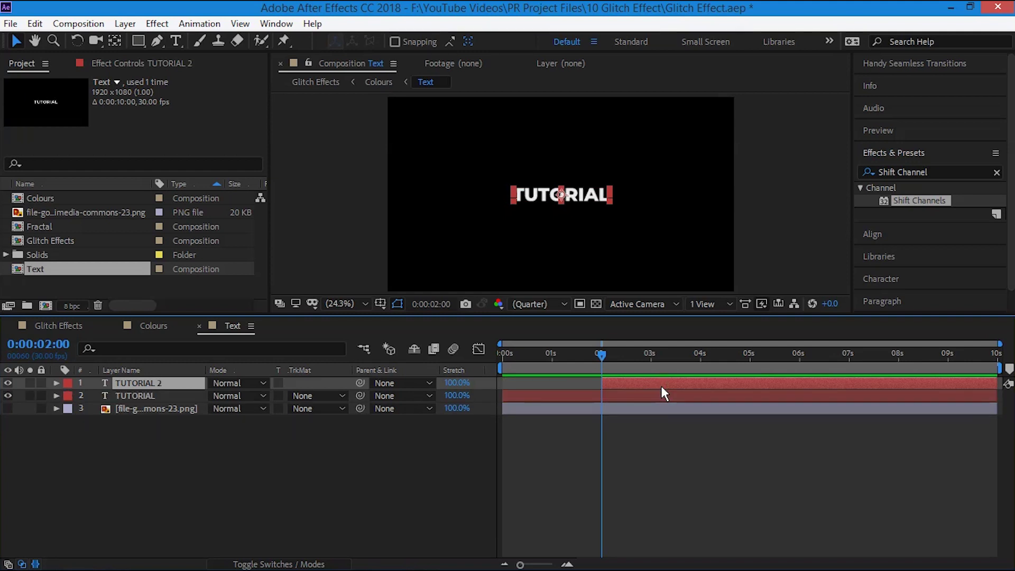
pyautogui.click(678, 396)
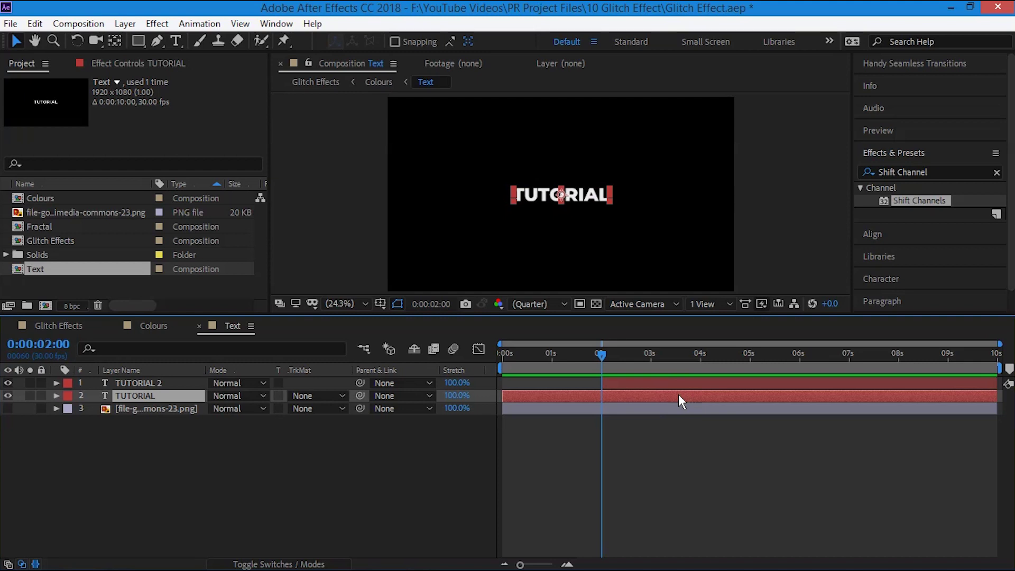
pyautogui.hotkey('alt', ']')
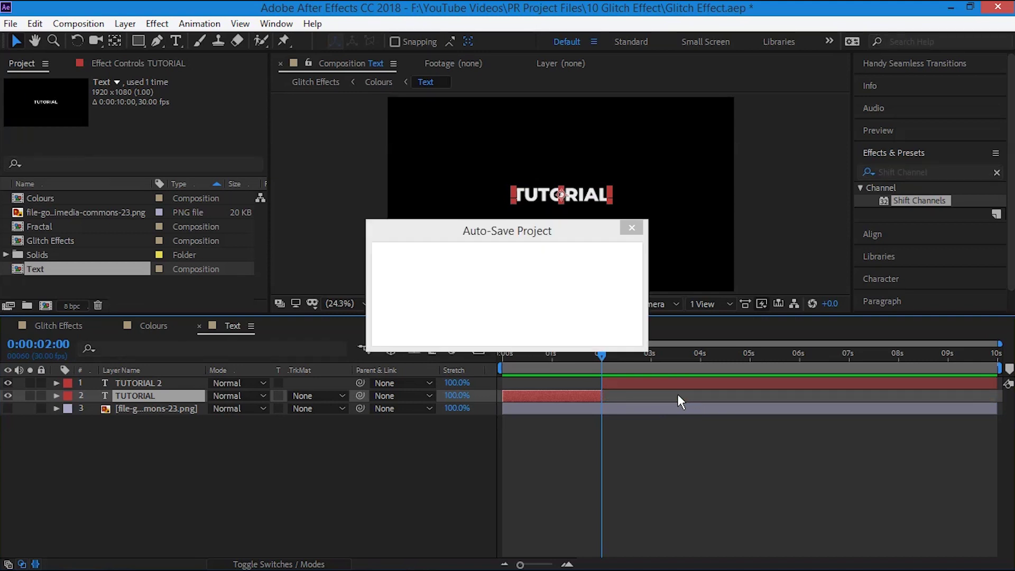
# Step: Replace the duplicated text layer's wording with GLITCH EFFECT
pyautogui.click(626, 381)
pyautogui.doubleClick(635, 378)
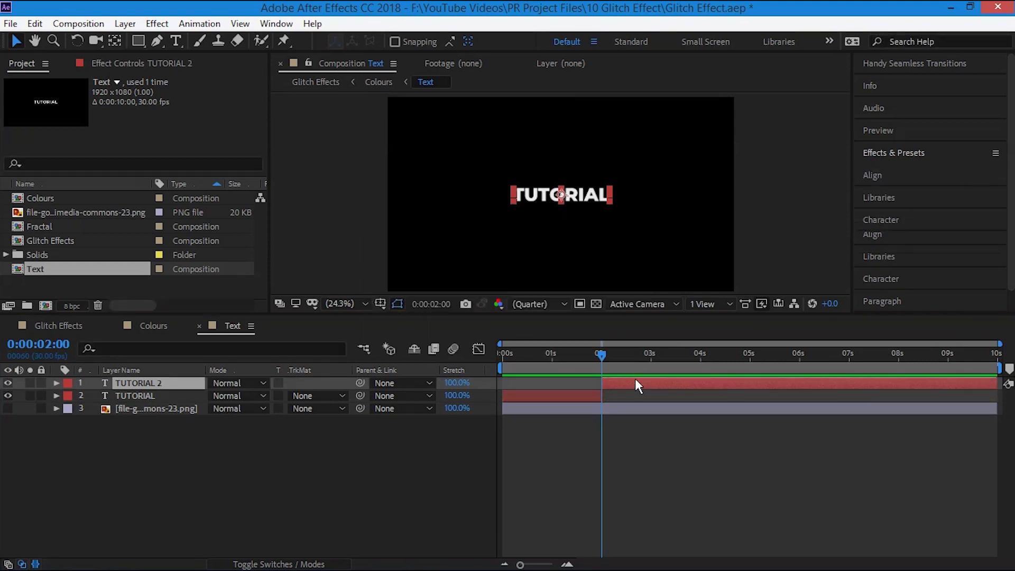
pyautogui.write('GLITCH Effect')
pyautogui.press('BackSpace')
pyautogui.press('BackSpace')
pyautogui.press('BackSpace')
pyautogui.press('BackSpace')
pyautogui.press('BackSpace')
pyautogui.write('FFECT')
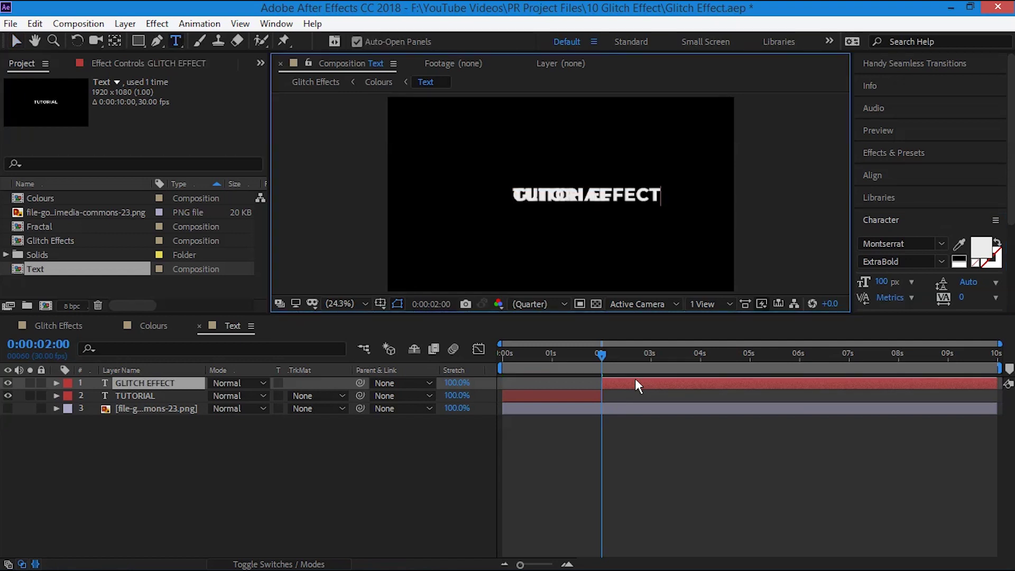
# Step: Centre the GLITCH EFFECT text horizontally in the composition and check it with the TUTORIAL layer briefly hidden
pyautogui.click(871, 175)
pyautogui.click(892, 213)
pyautogui.press('y')
pyautogui.click(537, 198)
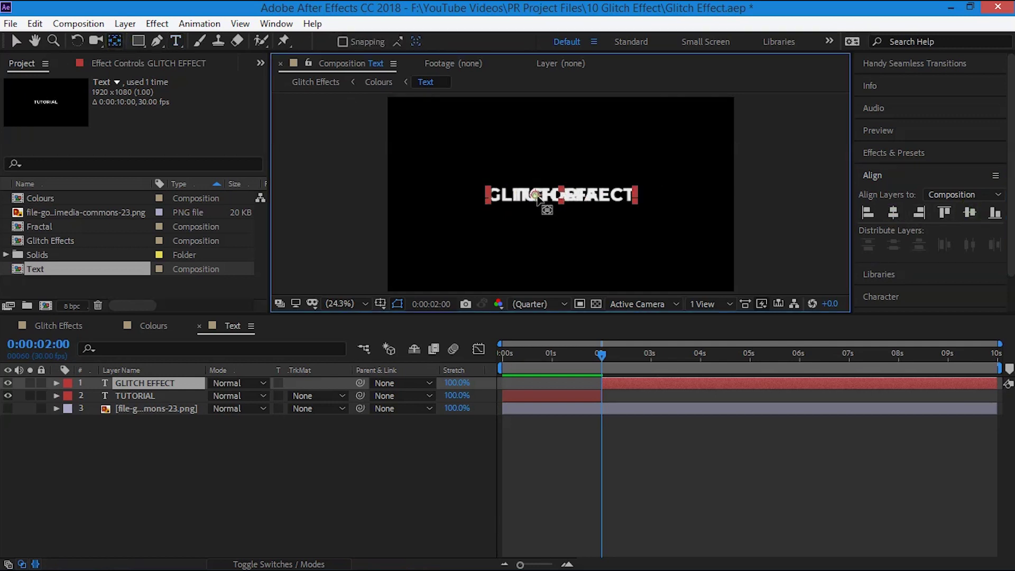
pyautogui.click(7, 397)
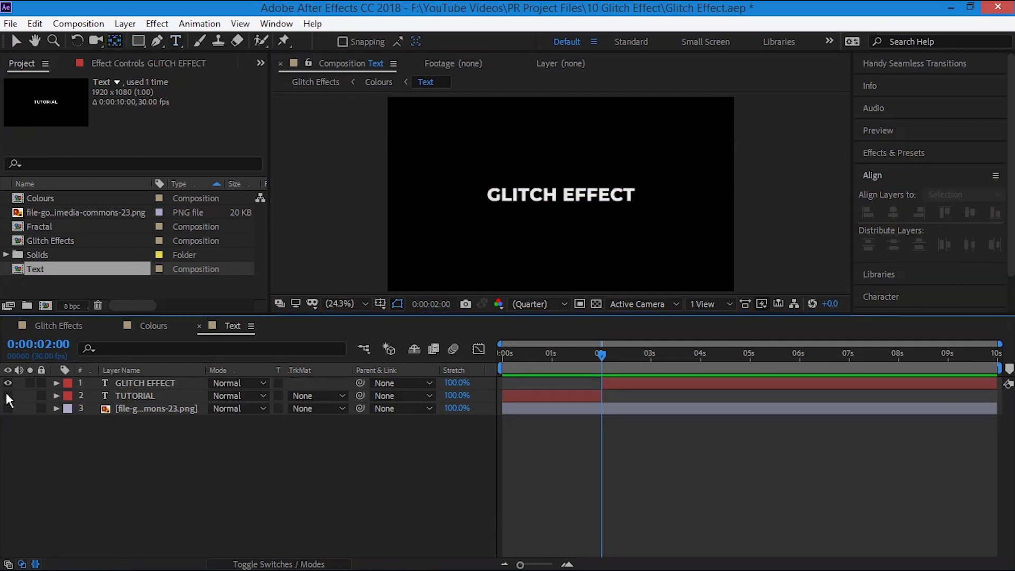
pyautogui.click(7, 395)
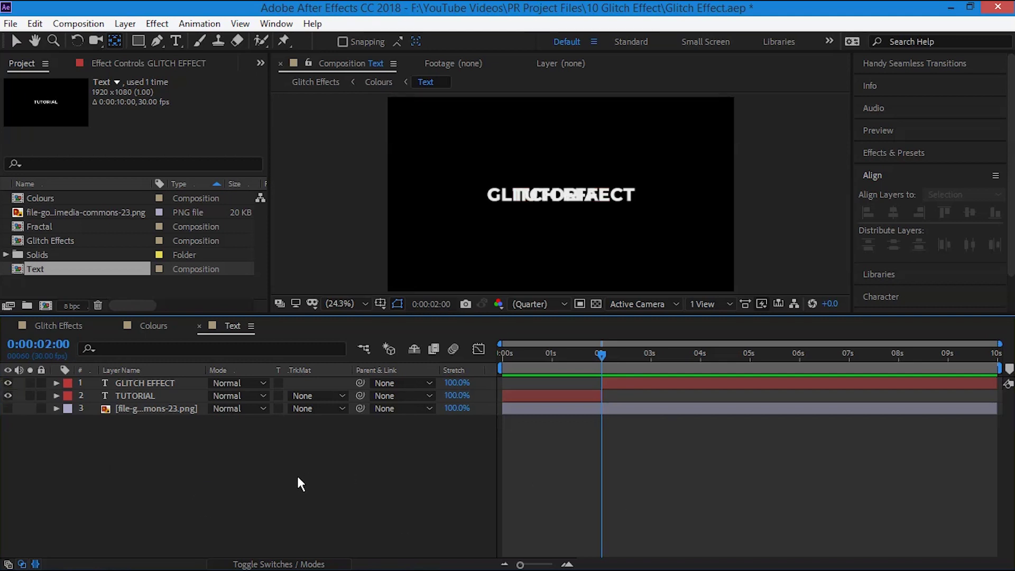
# Step: Preview the Glitch Effects composition from its first frame
pyautogui.click(65, 327)
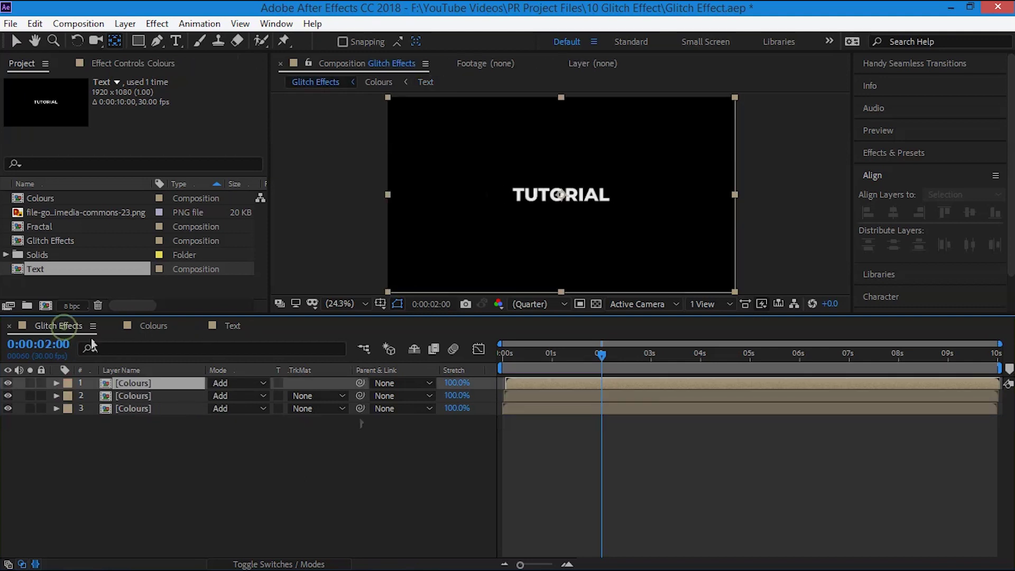
pyautogui.moveTo(601, 353); pyautogui.dragTo(488, 368)
pyautogui.press('space')
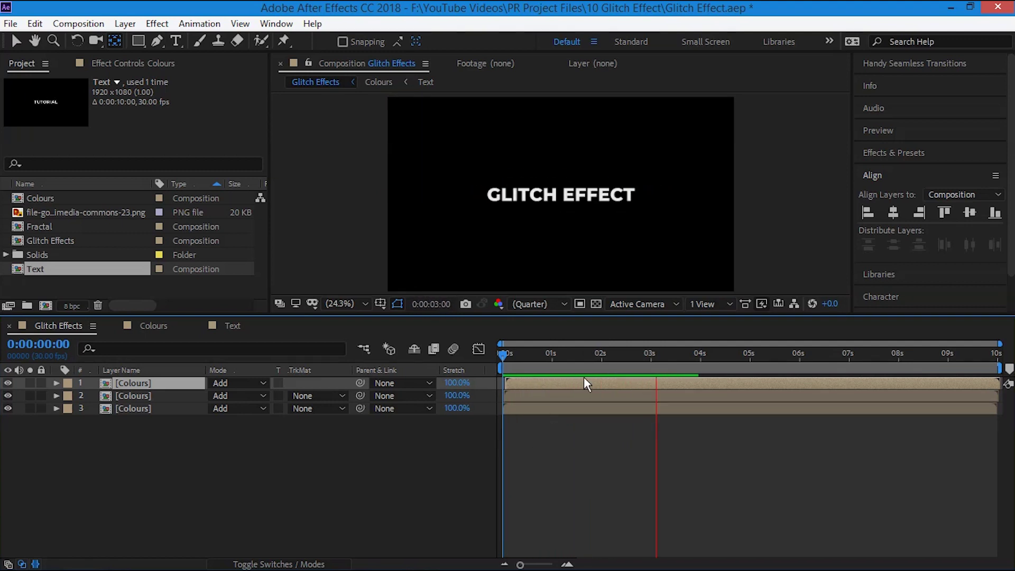
# Step: Replay the glitch transition from TUTORIAL to GLITCH EFFECT, starting playback shortly before the two-second mark
pyautogui.moveTo(594, 364)
pyautogui.mouseDown()
pyautogui.moveTo(600, 358)
pyautogui.moveTo(587, 362)
pyautogui.mouseUp()
pyautogui.press('space')
pyautogui.press('space')
pyautogui.moveTo(584, 359); pyautogui.dragTo(569, 359)
pyautogui.press('space')
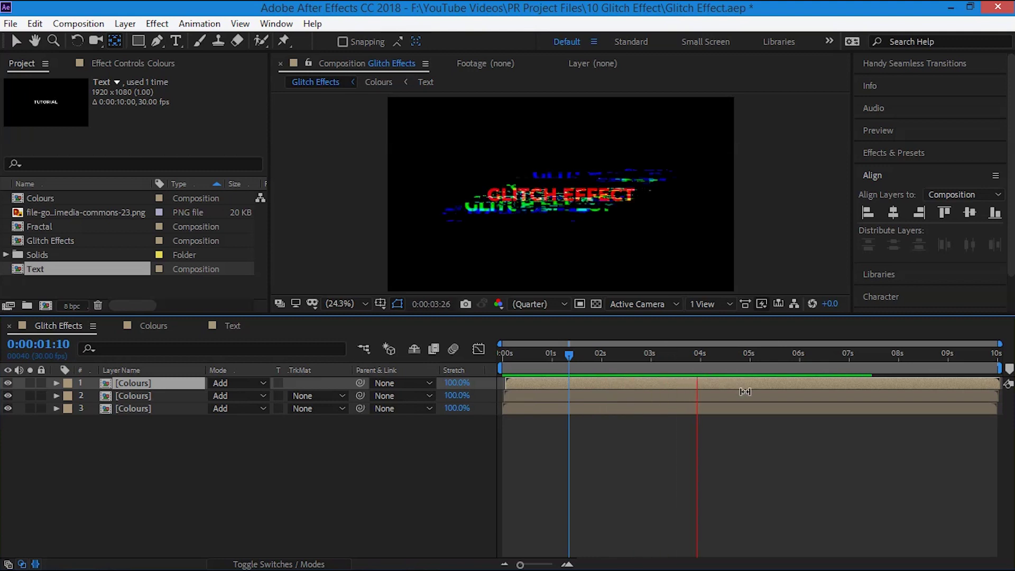
pyautogui.press('space')
pyautogui.press('space')
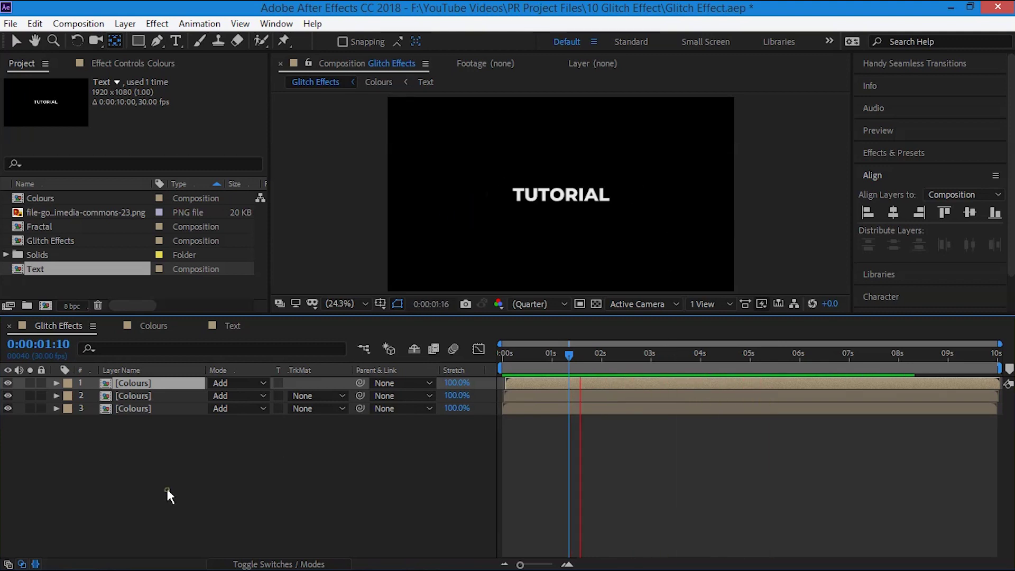
pyautogui.click(169, 555)
pyautogui.press('space')
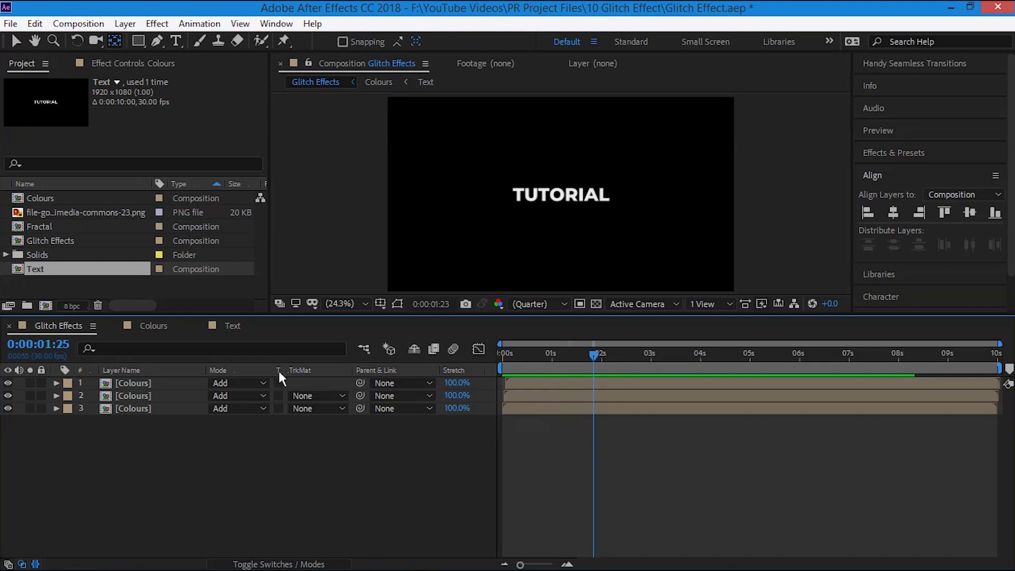
# Step: Move the current time to 0:00:06:10 at a later displacement burst in Colours and return to the Text composition
pyautogui.click(233, 326)
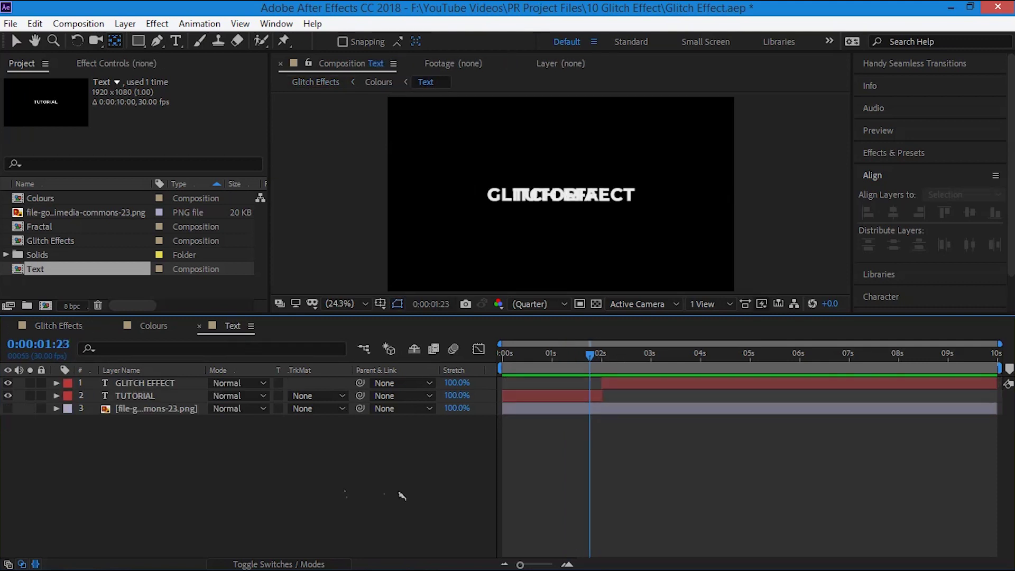
pyautogui.click(139, 326)
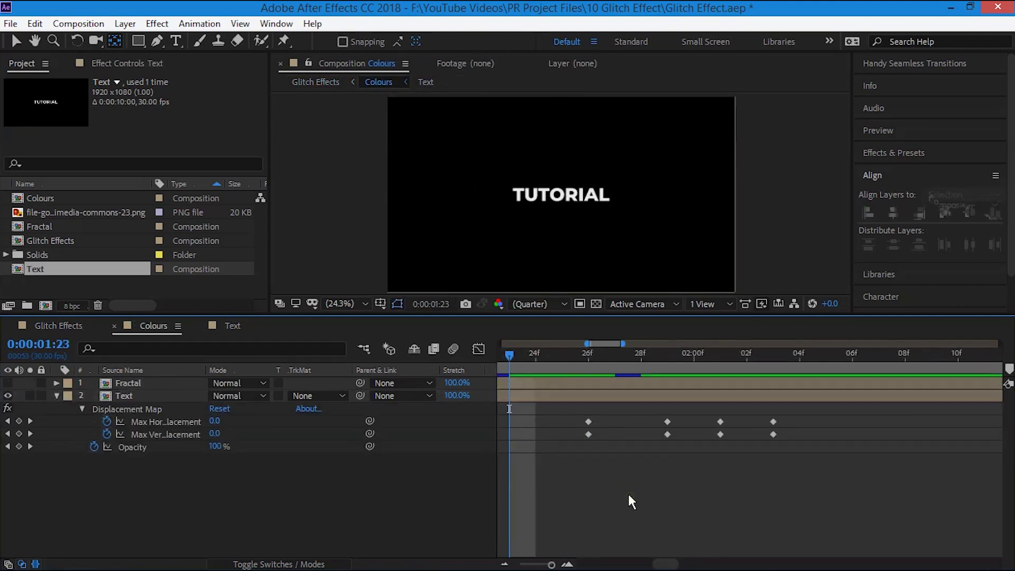
pyautogui.press(';')
pyautogui.click(781, 353)
pyautogui.click(222, 325)
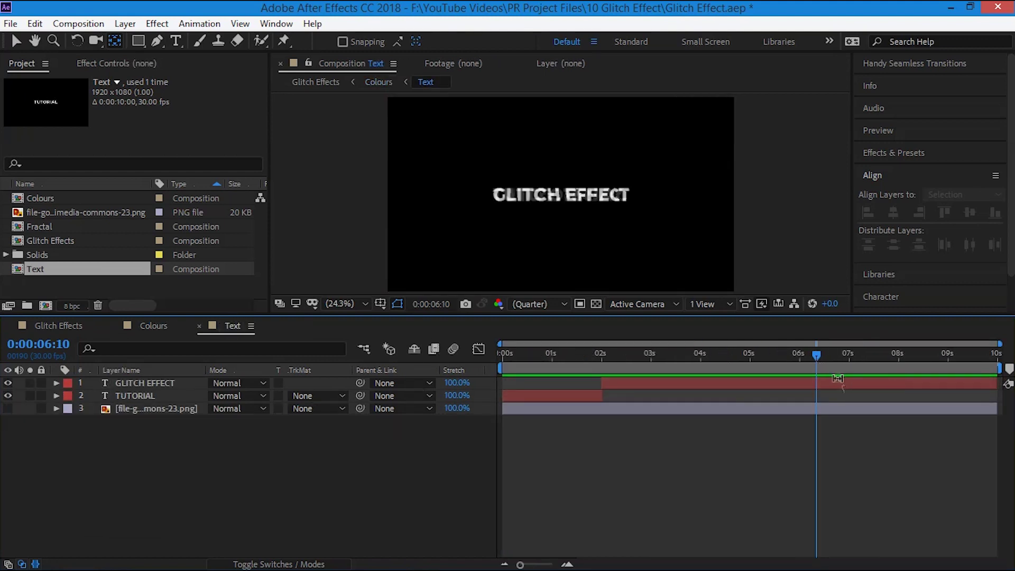
# Step: Duplicate the GLITCH EFFECT layer, trimming the copy to start at 0:00:06:10 and the original to end there
pyautogui.click(838, 379)
pyautogui.hotkey('ctrl', 'd')
pyautogui.press('v')
pyautogui.hotkey('alt', ']')
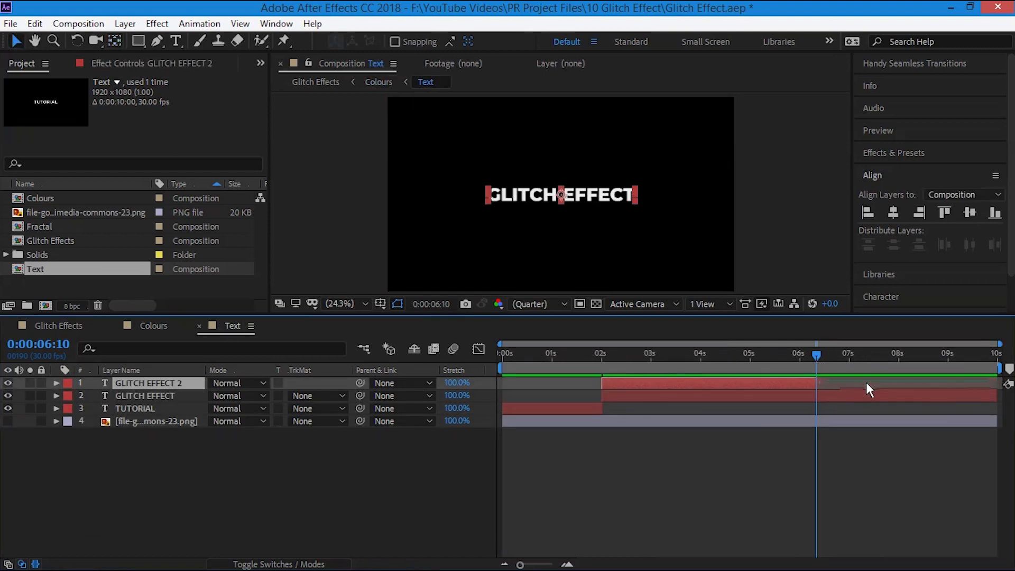
pyautogui.hotkey('ctrl', 'z')
pyautogui.hotkey('alt', '[')
pyautogui.click(873, 394)
pyautogui.hotkey('alt', ']')
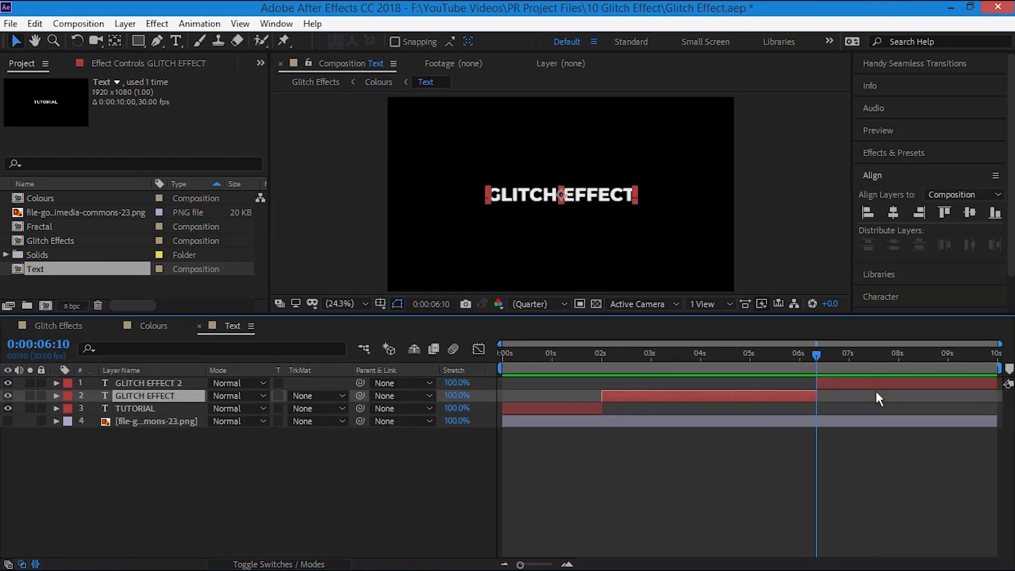
# Step: Replace the duplicated GLITCH EFFECT layer's wording with B at 0:00:06:29
pyautogui.click(837, 380)
pyautogui.doubleClick(160, 383)
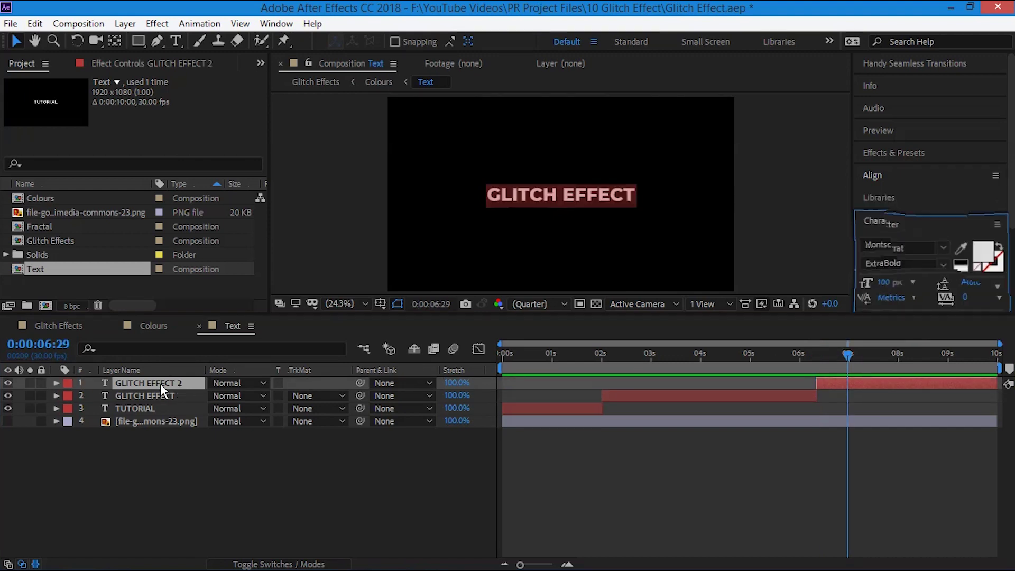
pyautogui.write('BY')
pyautogui.press('BackSpace')
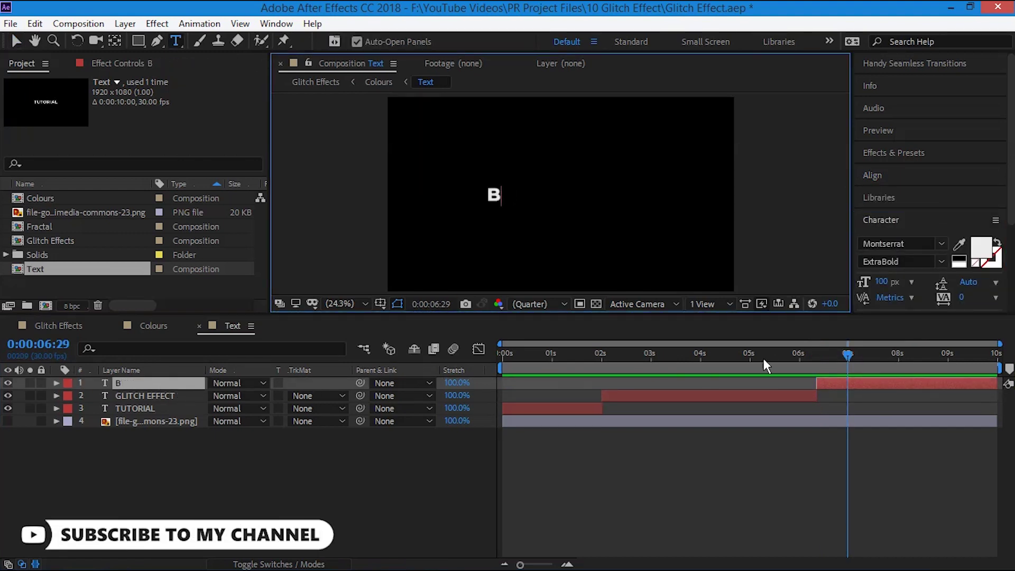
# Step: Centre the single-letter text horizontally in the composition
pyautogui.click(960, 221)
pyautogui.click(918, 241)
pyautogui.click(893, 175)
pyautogui.press('capslock')
pyautogui.press('capslock')
pyautogui.press('y')
pyautogui.hotkey('ctrl', 'alt', 'Home')
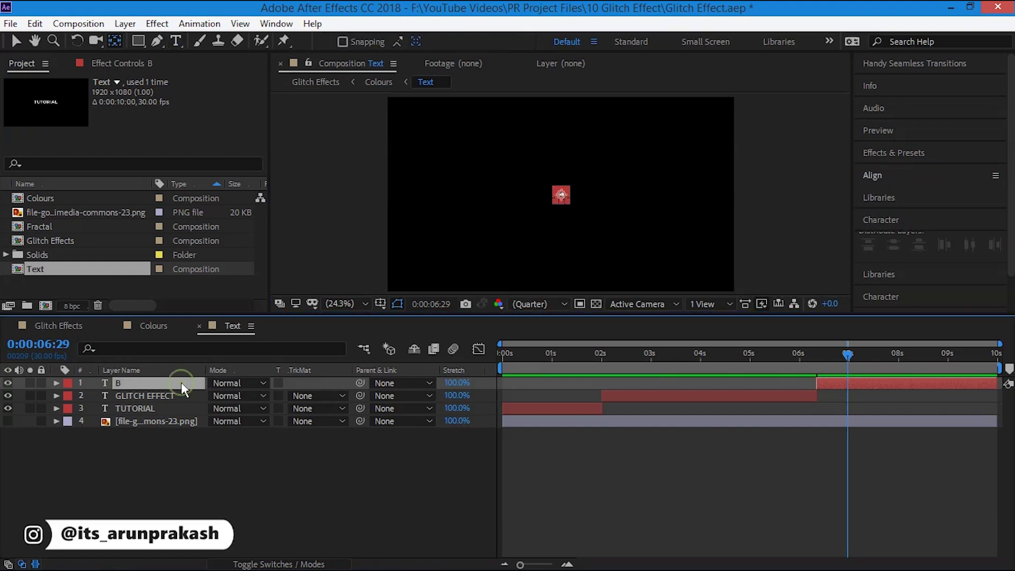
# Step: Rename the single-letter text layer to the creator's name
pyautogui.press('Return')
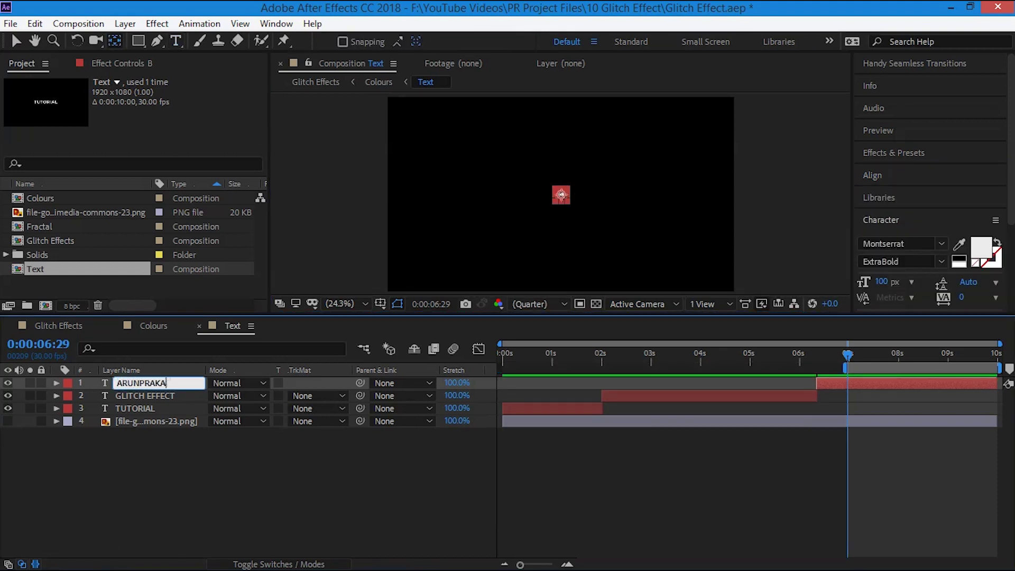
pyautogui.write('ARUNPRAKASH')
pyautogui.press('Return')
pyautogui.click(190, 463)
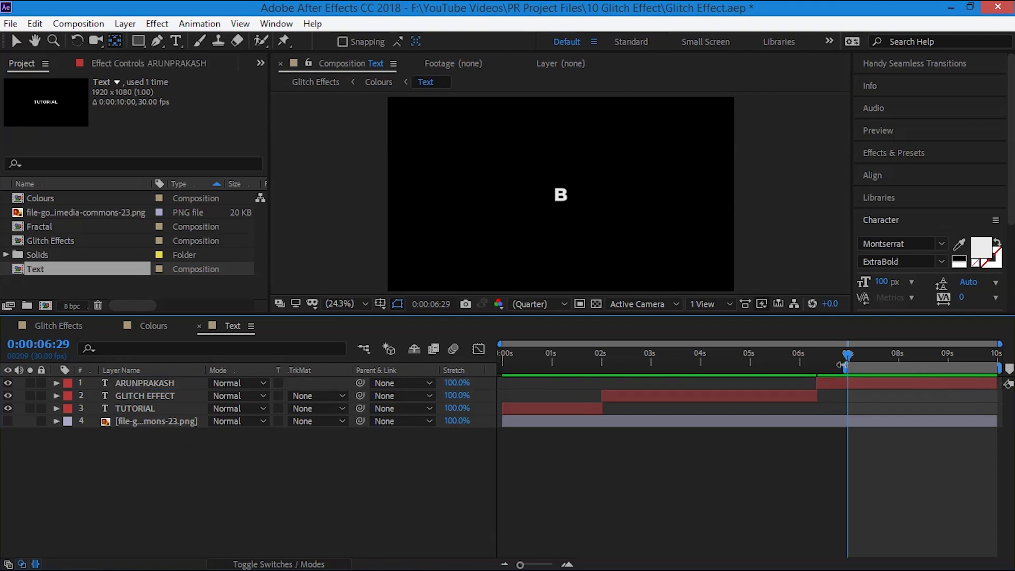
# Step: Replace the single letter with two lines of text: "by" above the creator's name in capitals
pyautogui.click(523, 383)
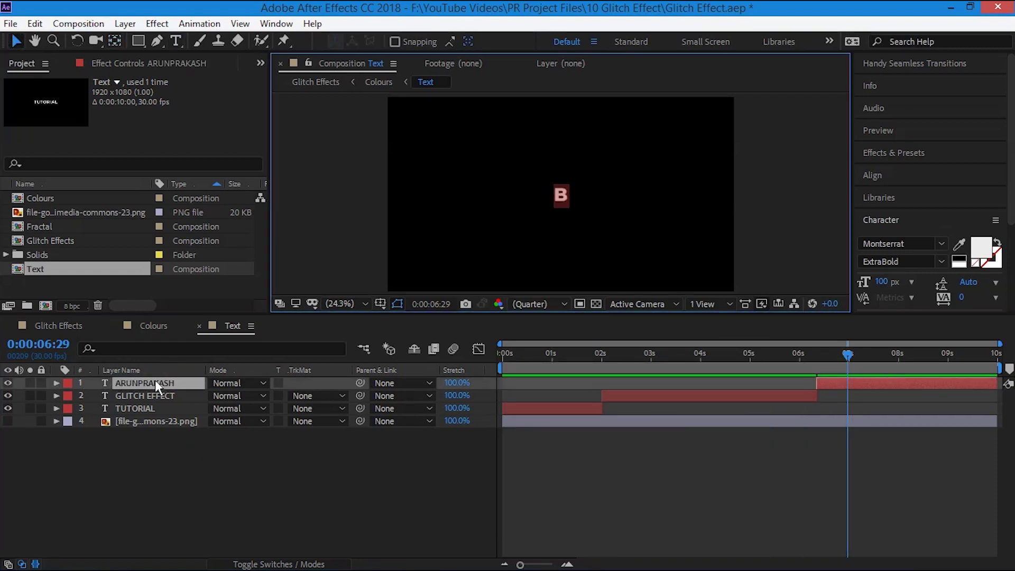
pyautogui.hotkey('ctrl', 't')
pyautogui.write('by ')
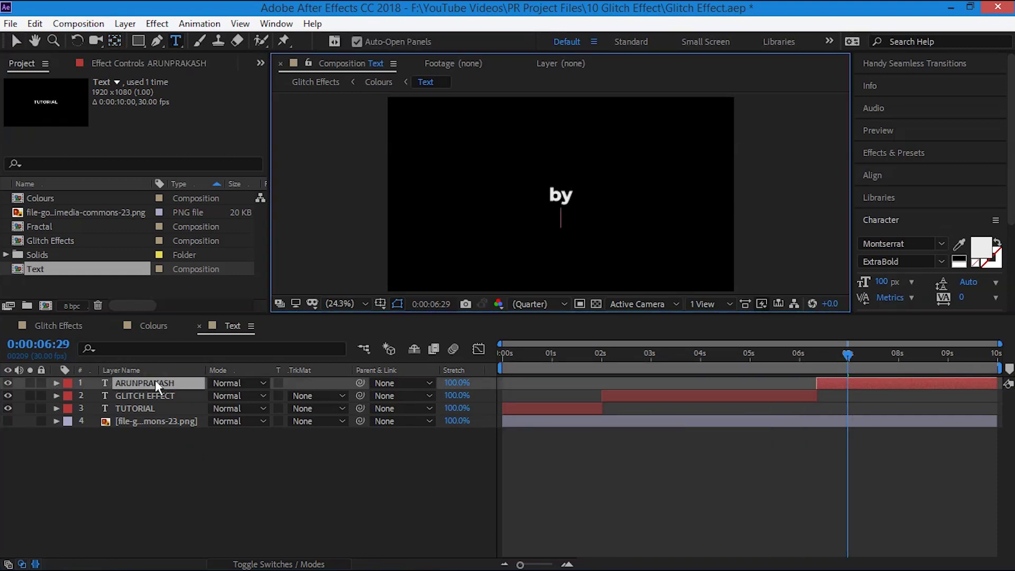
pyautogui.write('ARUNPRAKASH')
pyautogui.hotkey('ctrl', 'a')
# Step: Centre the two-line credit text vertically in the composition and step to 0:00:07:01
pyautogui.click(872, 175)
pyautogui.click(968, 212)
pyautogui.click(304, 525)
pyautogui.click(563, 186)
pyautogui.press('y')
pyautogui.press('pagedown')
pyautogui.press('pagedown')
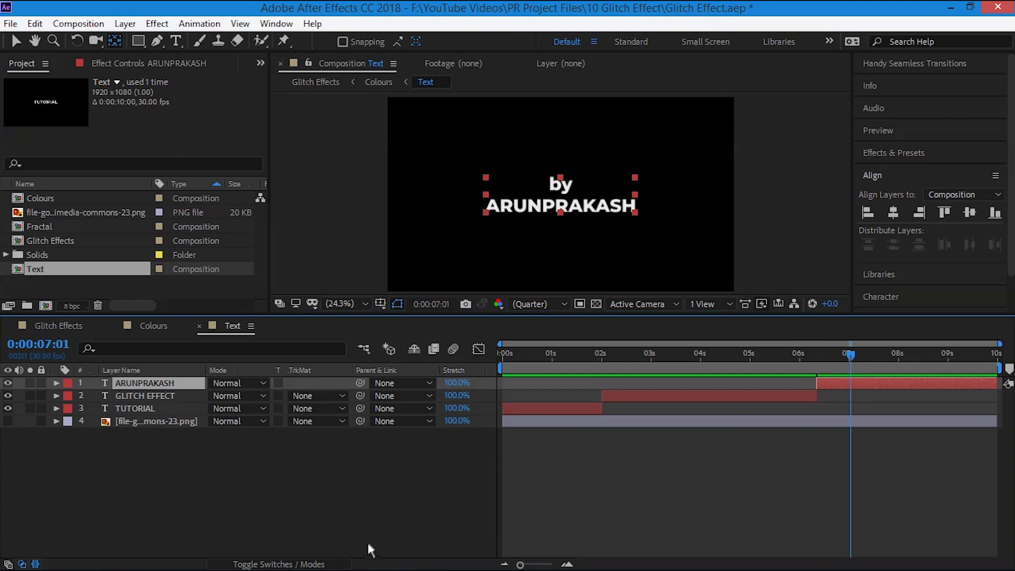
# Step: Examine the switch from GLITCH EFFECT to the two-line credit in the Text composition, scrubbing around the six- to seven-second mark
pyautogui.click(360, 497)
pyautogui.click(74, 325)
pyautogui.click(222, 325)
pyautogui.click(808, 364)
pyautogui.press('pageup')
pyautogui.press('pageup')
pyautogui.press('pageup')
pyautogui.press('pageup')
pyautogui.press('pageup')
pyautogui.press('pageup')
pyautogui.moveTo(832, 365); pyautogui.dragTo(860, 367)
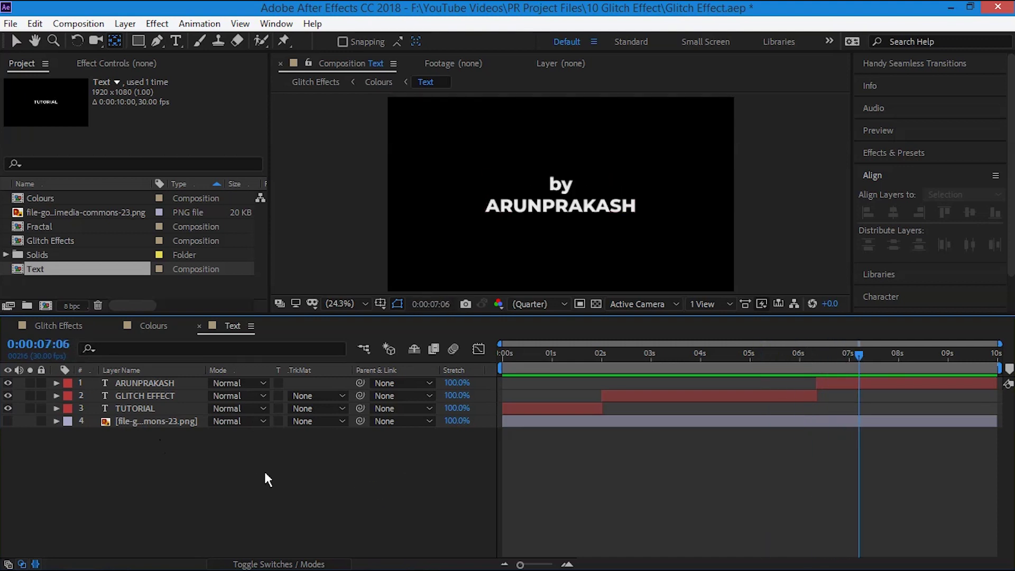
# Step: Preview the Glitch Effects composition from the first frame with the three text changes in place
pyautogui.click(249, 502)
pyautogui.click(59, 325)
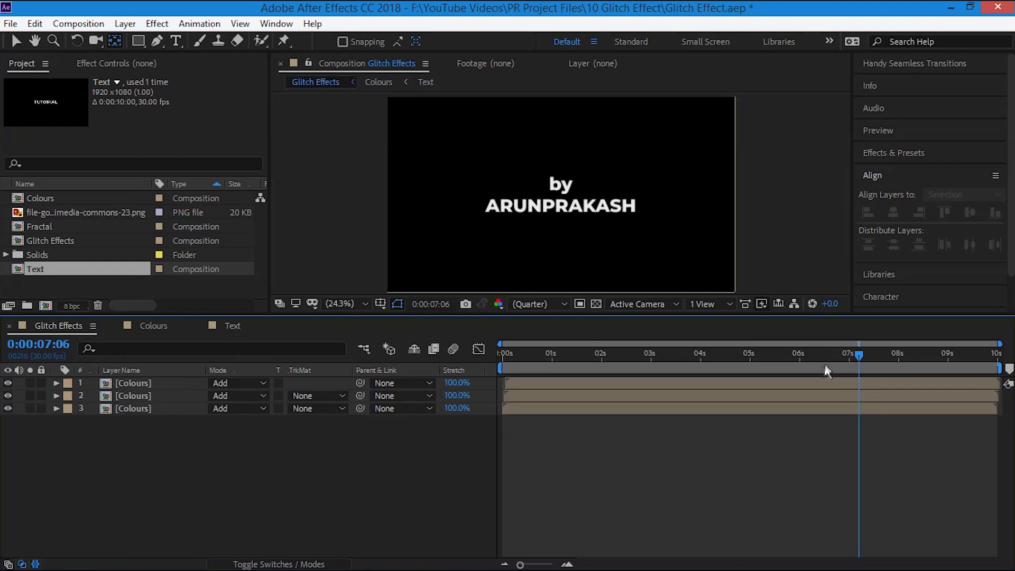
pyautogui.press('space')
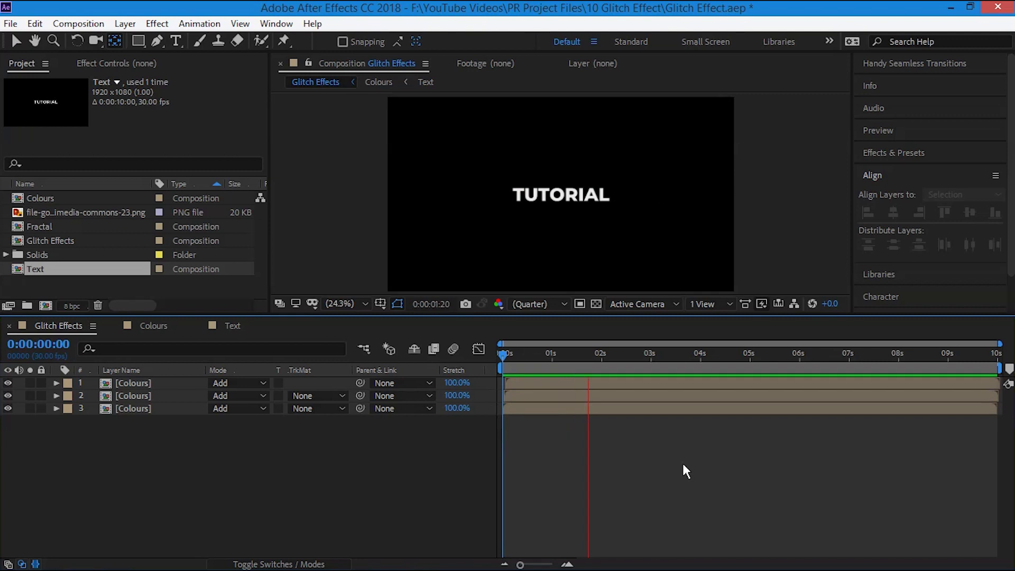